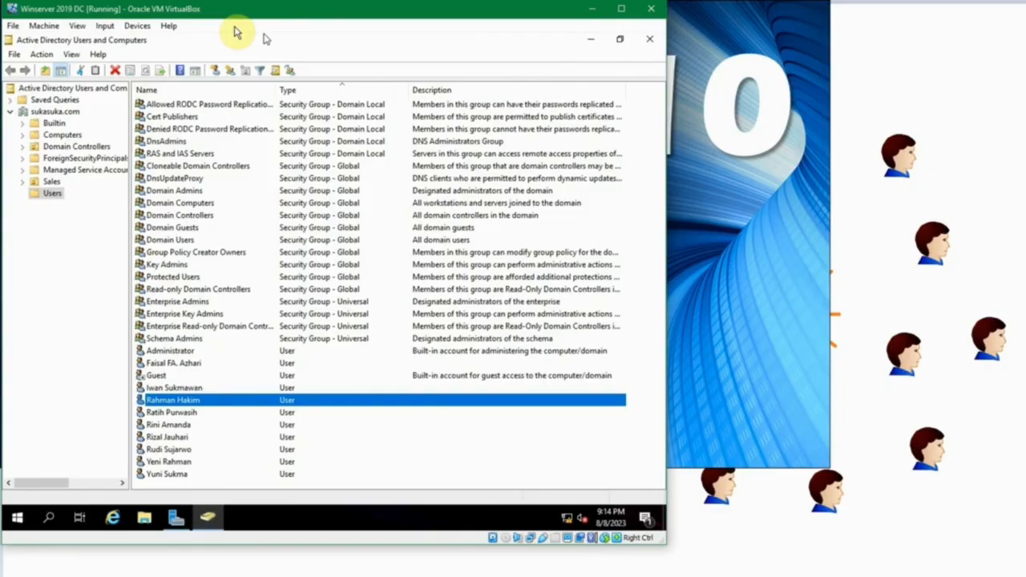
- Open the Sales organizational unit in the sukasuka.com domain and examine the objects it contains
{"action": "left_click", "coordinate": [50, 182]}
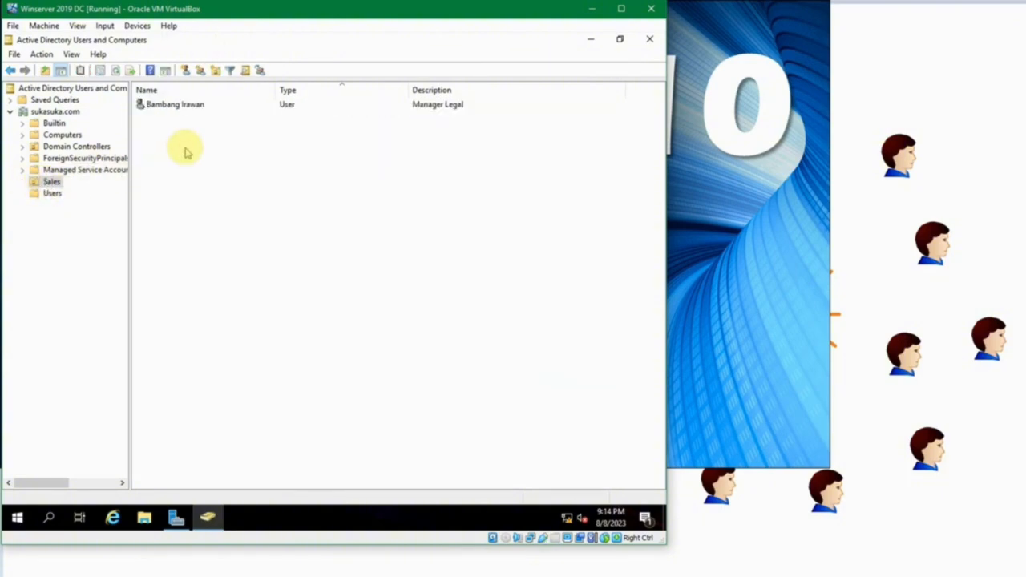
{"action": "left_click", "coordinate": [173, 105]}
{"action": "left_click", "coordinate": [182, 131]}
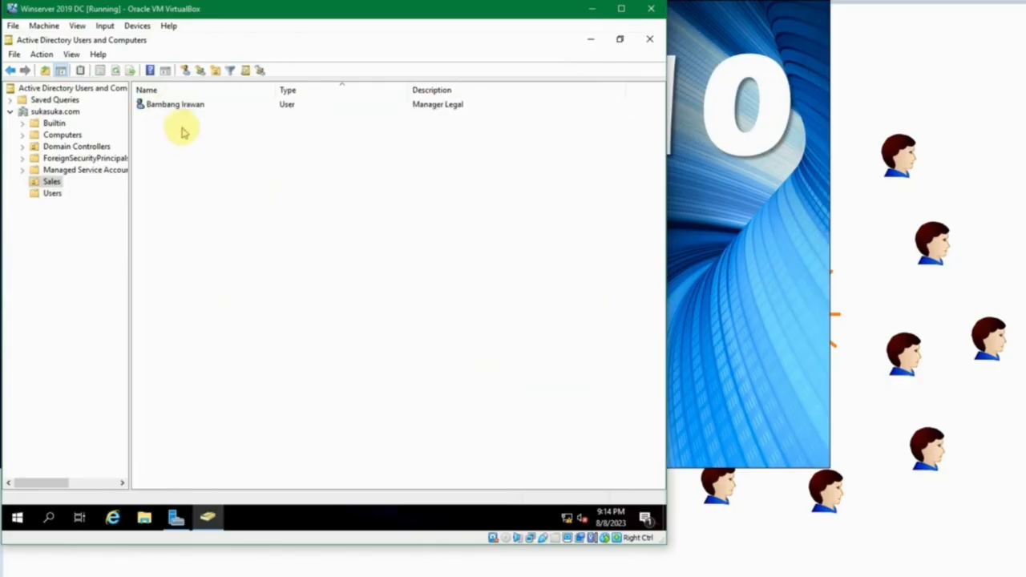
{"action": "left_click", "coordinate": [52, 182]}
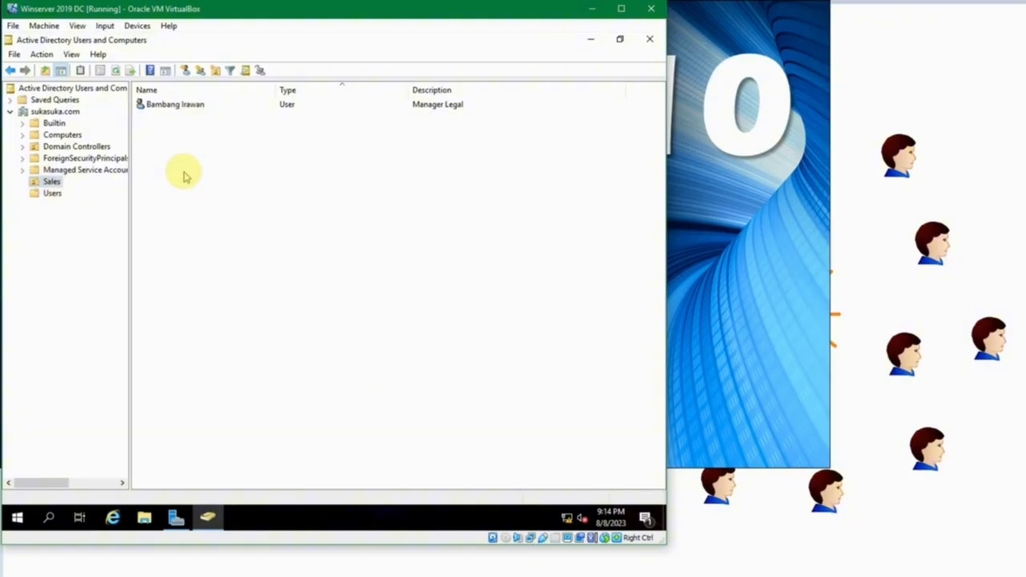
{"action": "left_click", "coordinate": [49, 182]}
{"action": "left_click", "coordinate": [181, 194]}
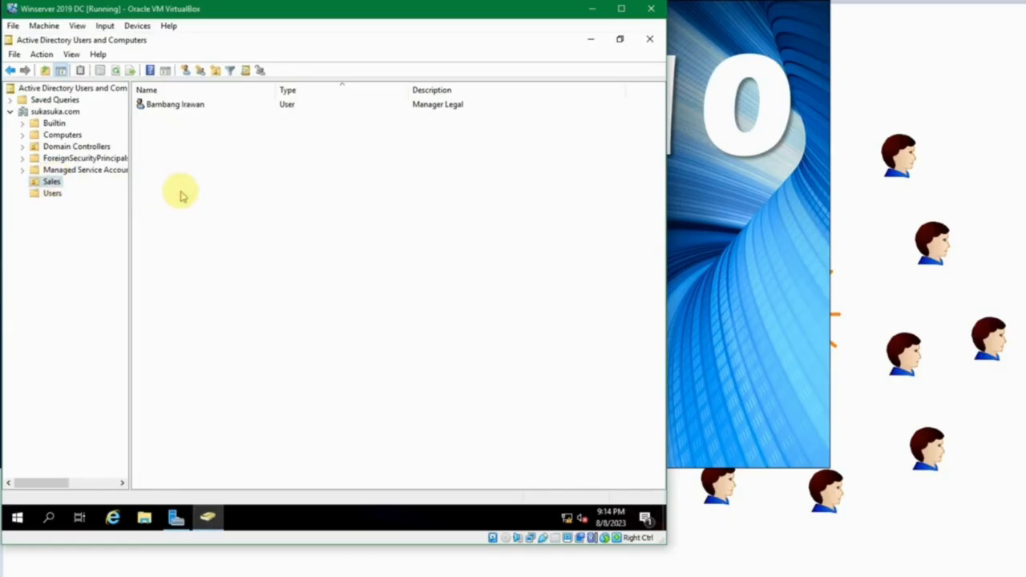
{"action": "left_click", "coordinate": [51, 181]}
{"action": "left_click", "coordinate": [225, 182]}
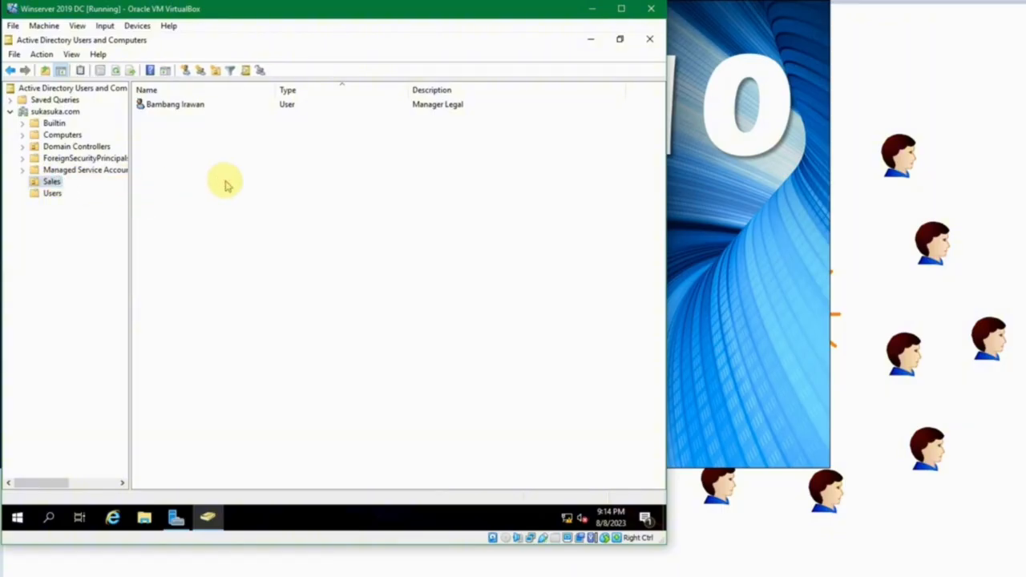
- Create an organizational unit named Frontliner inside Sales, keeping protection from accidental deletion enabled
{"action": "left_click", "coordinate": [51, 183]}
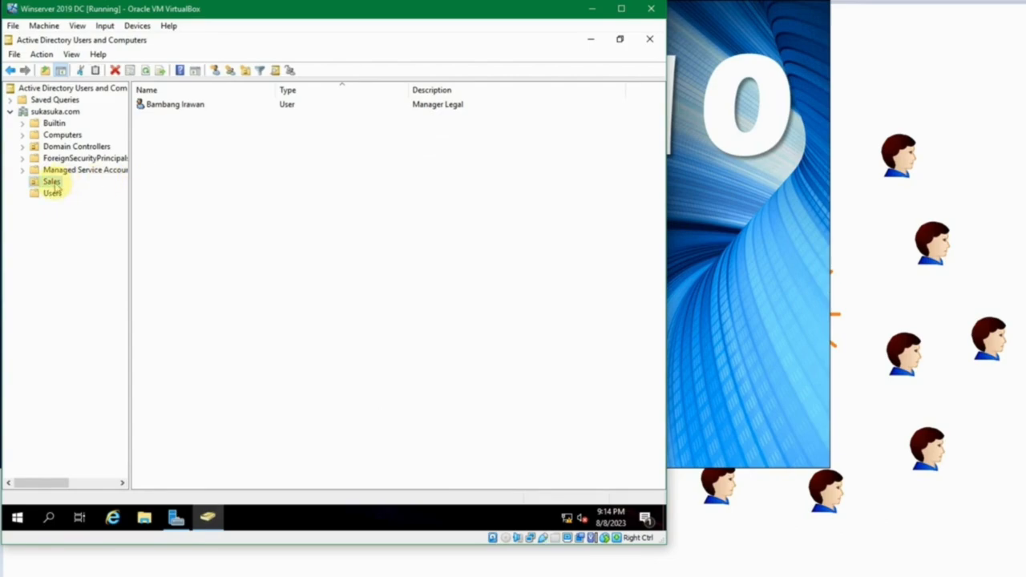
{"action": "right_click", "coordinate": [54, 183]}
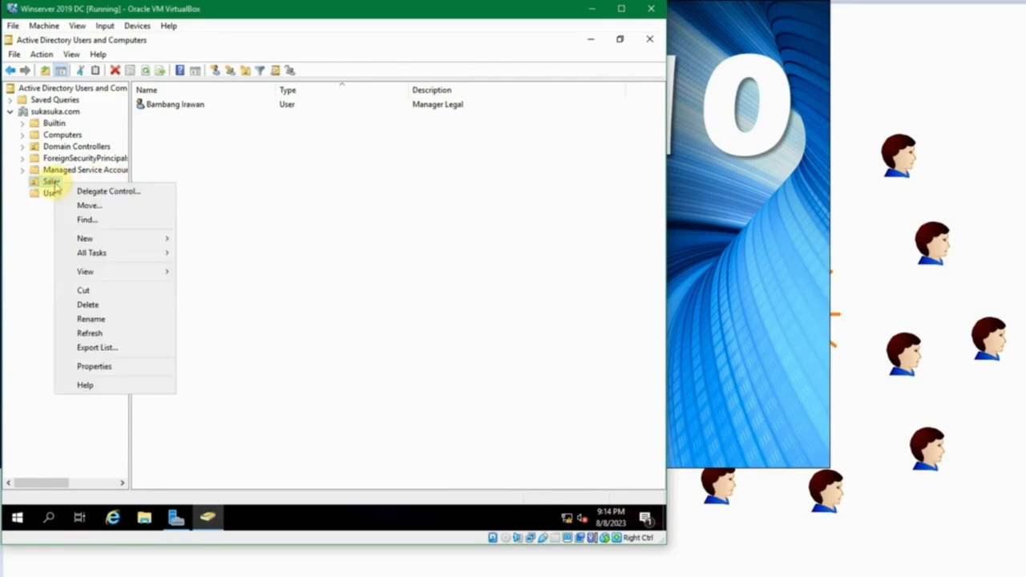
{"action": "mouse_move", "coordinate": [101, 239]}
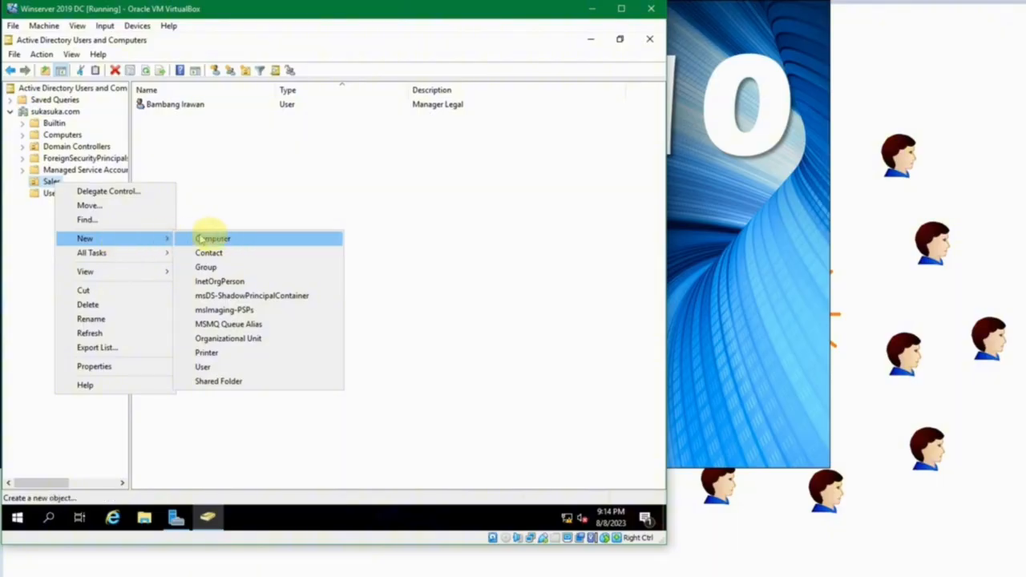
{"action": "left_click", "coordinate": [240, 338]}
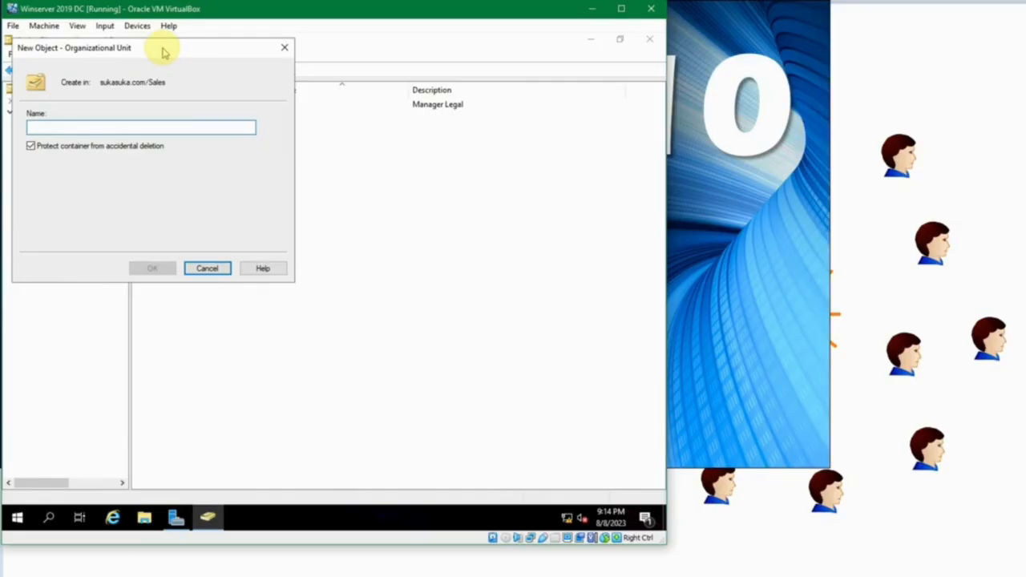
{"action": "type", "text": "Frontliner"}
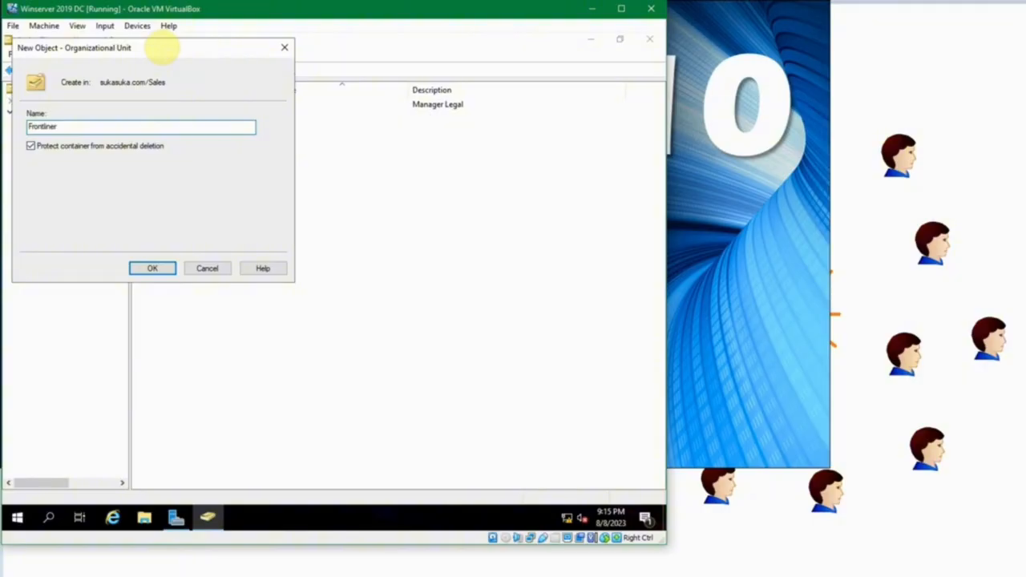
{"action": "left_click", "coordinate": [149, 267]}
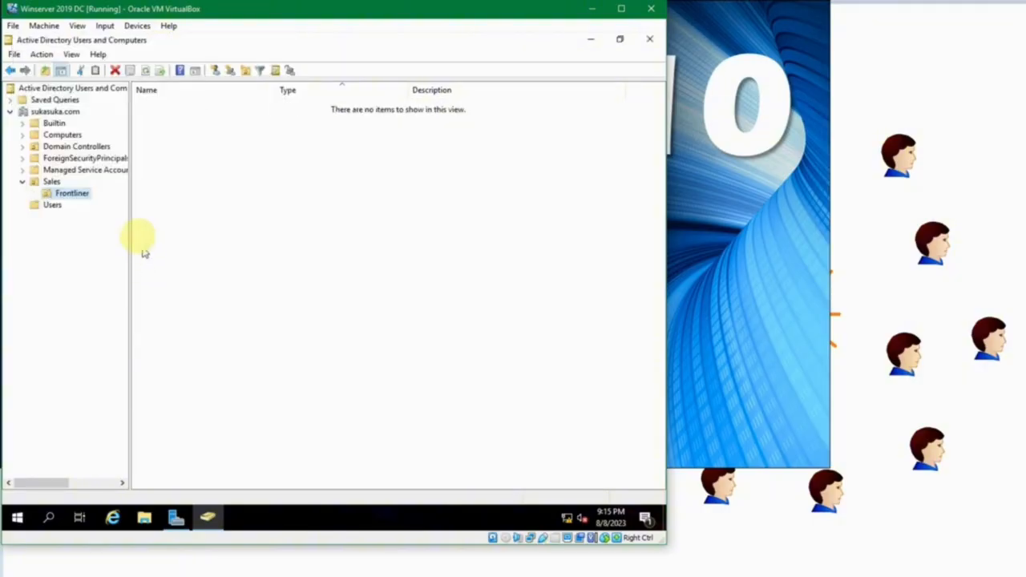
- Create an organizational unit named Transaction inside Sales, keeping protection from accidental deletion enabled
{"action": "left_click", "coordinate": [52, 182]}
{"action": "right_click", "coordinate": [54, 183]}
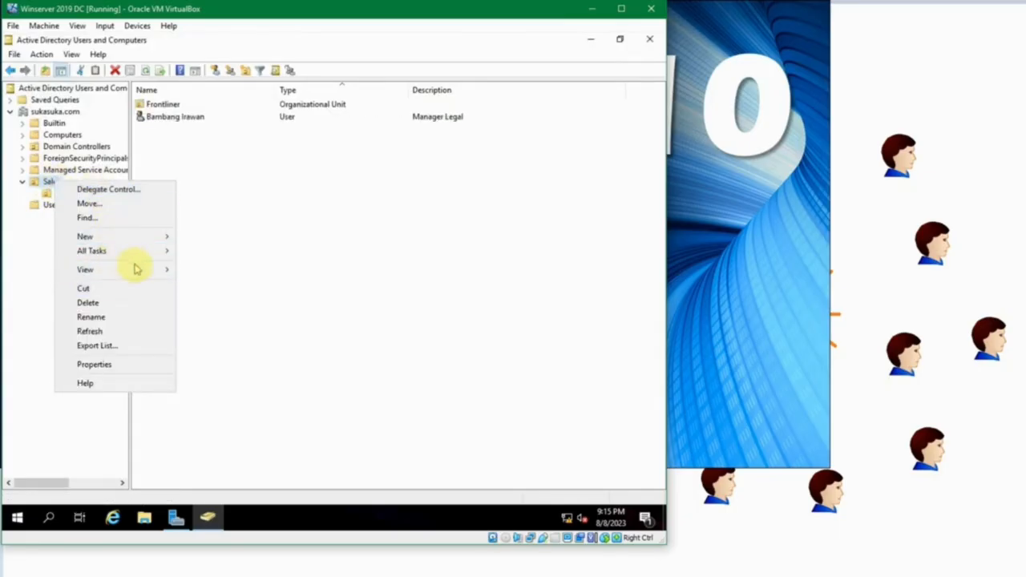
{"action": "mouse_move", "coordinate": [133, 240]}
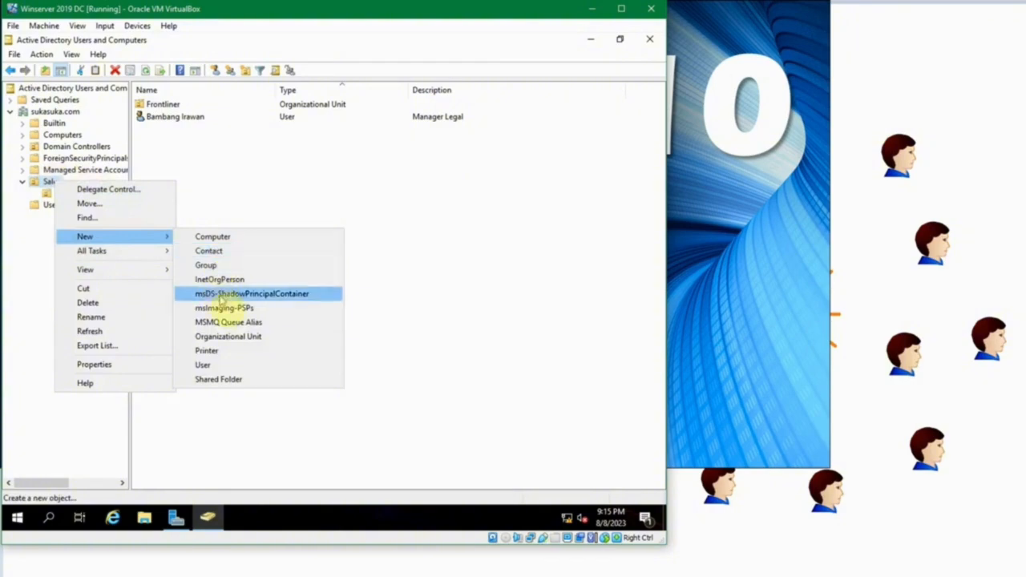
{"action": "left_click", "coordinate": [242, 336]}
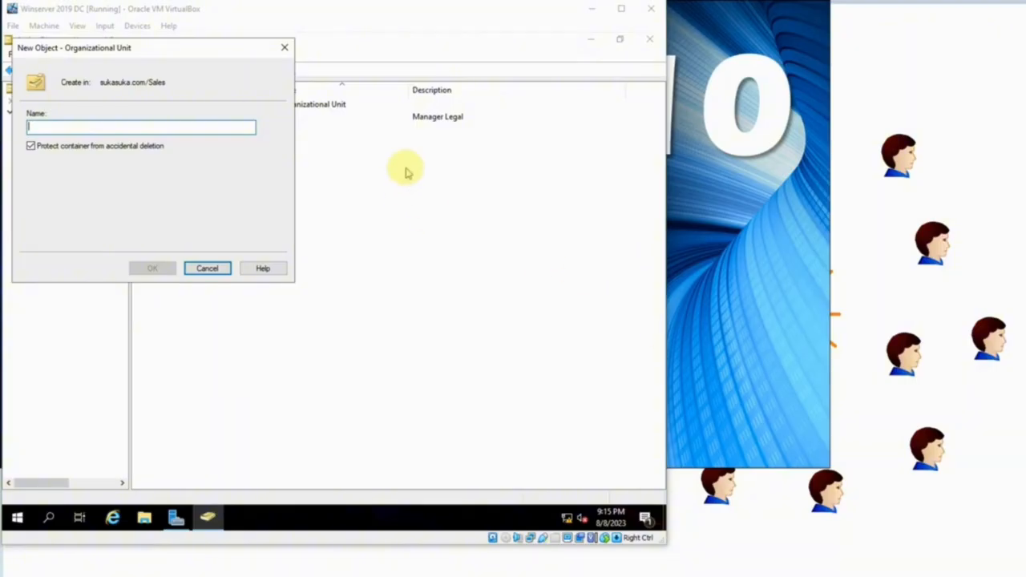
{"action": "left_click", "coordinate": [238, 125]}
{"action": "type", "text": "Transaction"}
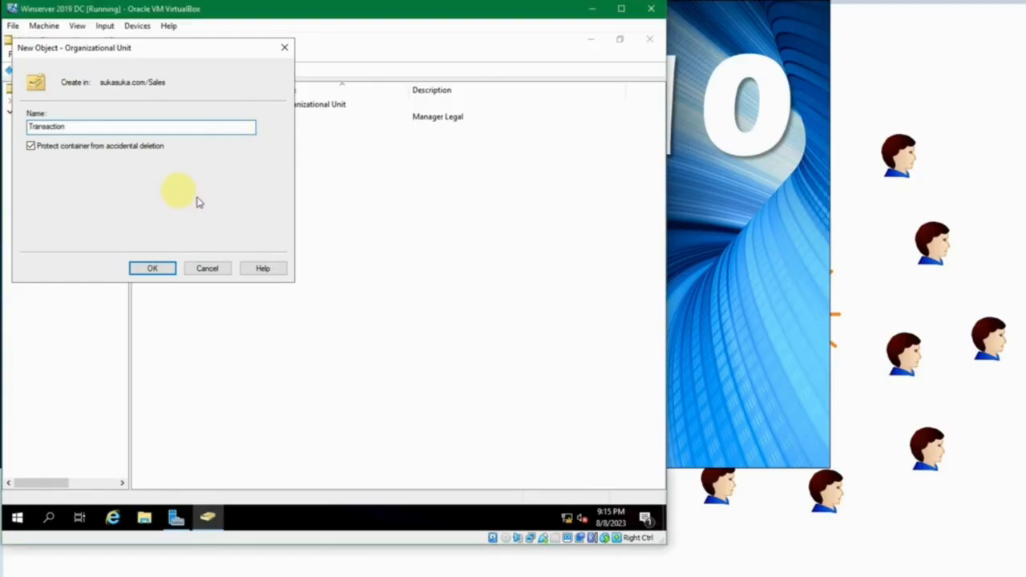
{"action": "left_click", "coordinate": [147, 270]}
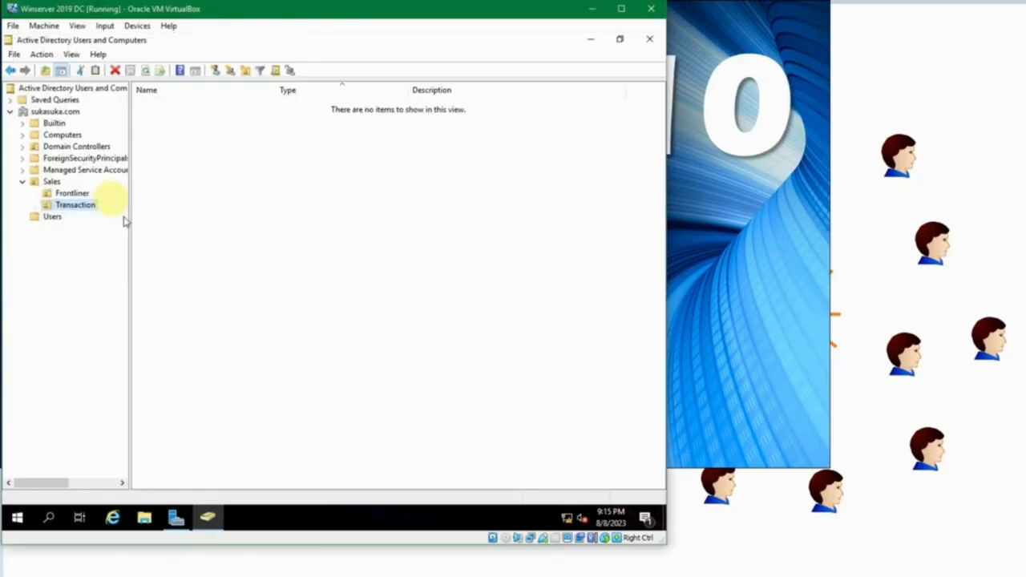
- Check the contents of the Sales organizational unit and its Frontliner sub-unit
{"action": "left_click", "coordinate": [53, 181]}
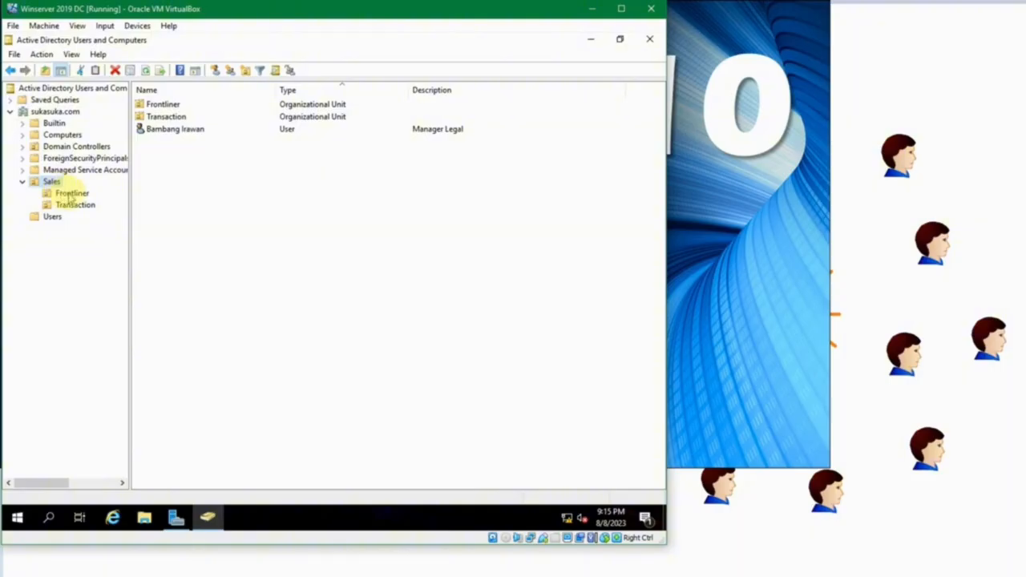
{"action": "left_click", "coordinate": [71, 194]}
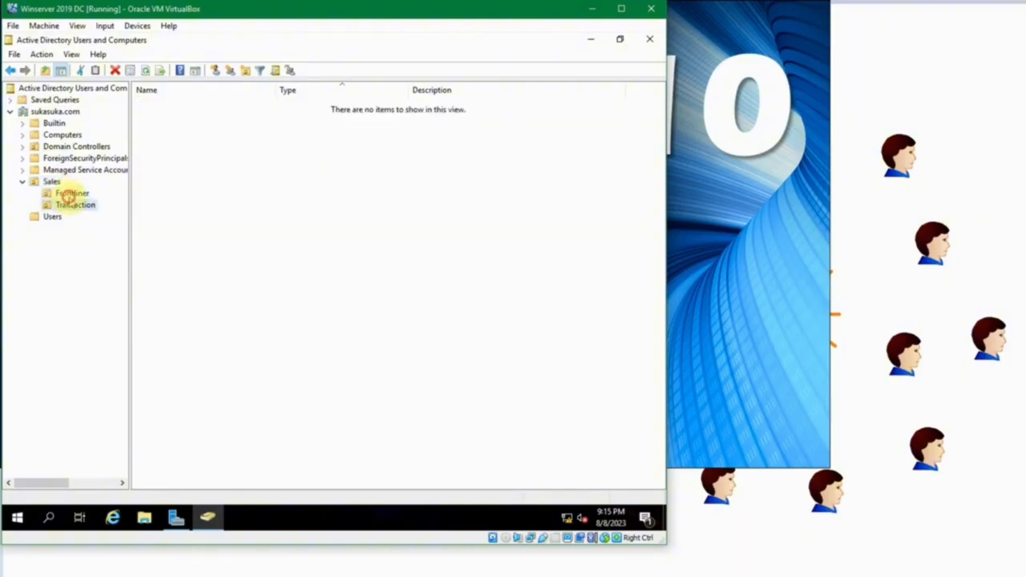
{"action": "right_click", "coordinate": [163, 170]}
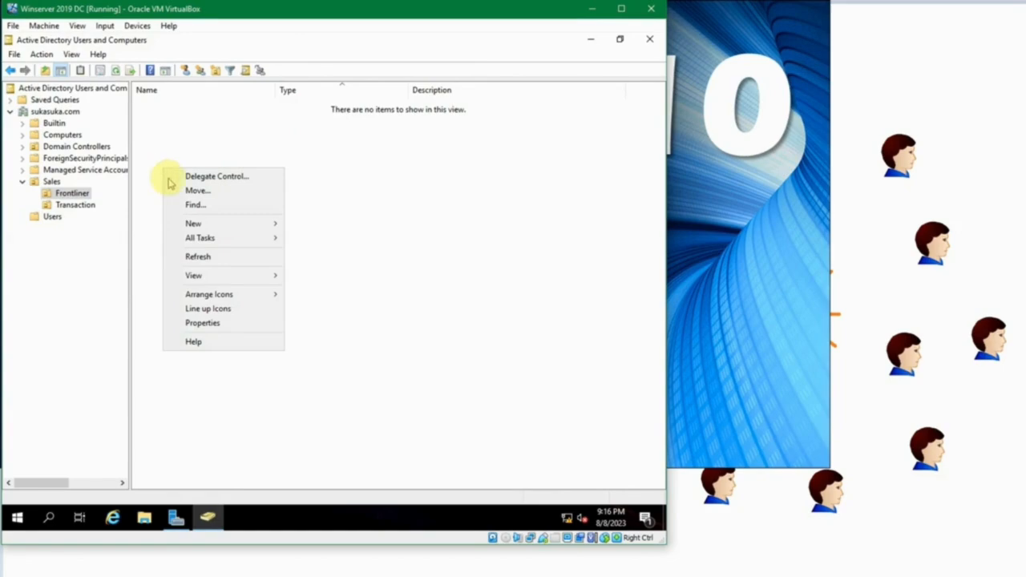
{"action": "left_click", "coordinate": [141, 184]}
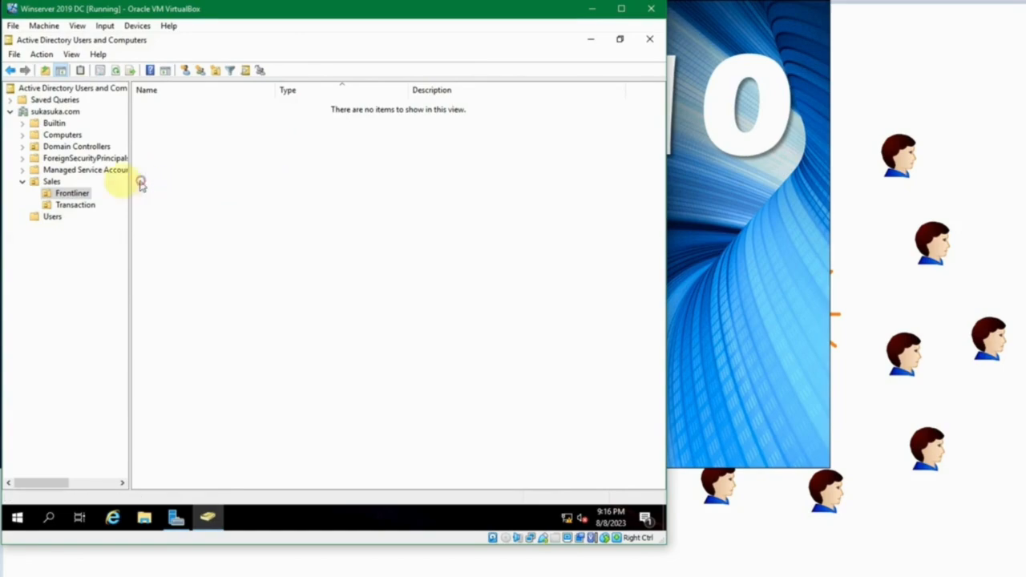
- View the general properties of the user listed directly below Guest in the Users container
{"action": "left_click", "coordinate": [48, 217]}
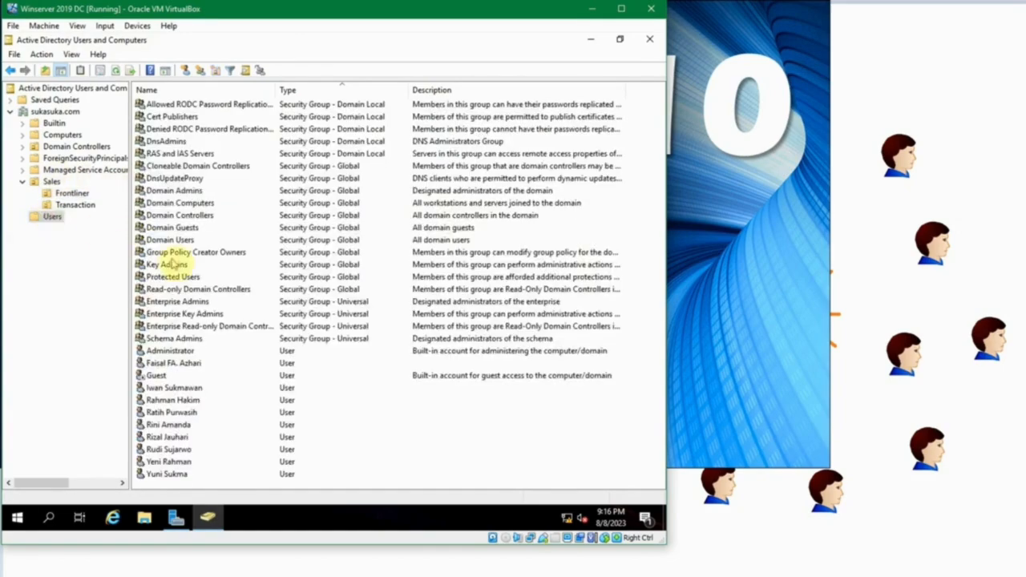
{"action": "left_click", "coordinate": [178, 388]}
{"action": "right_click", "coordinate": [259, 390]}
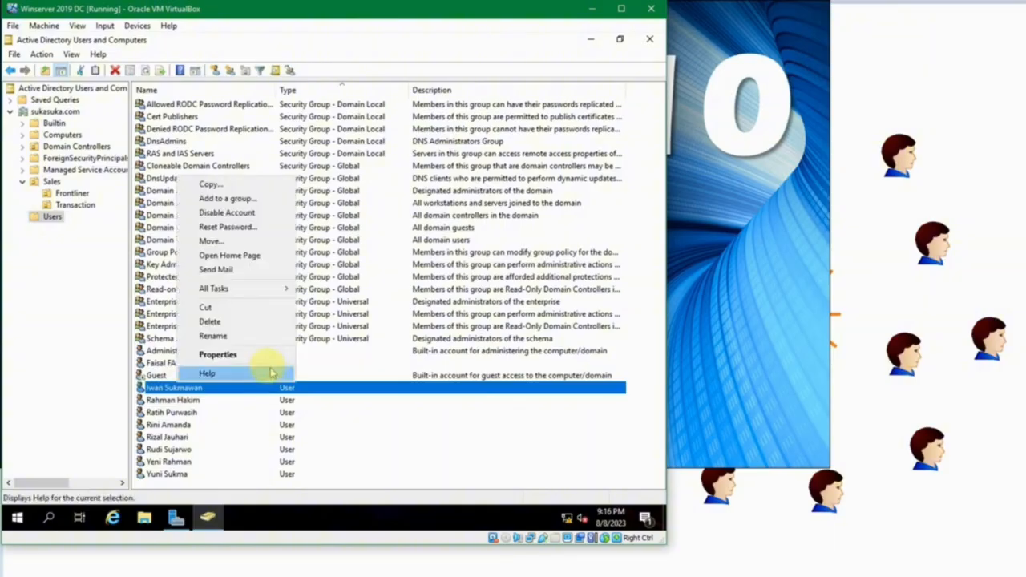
{"action": "left_click", "coordinate": [239, 357]}
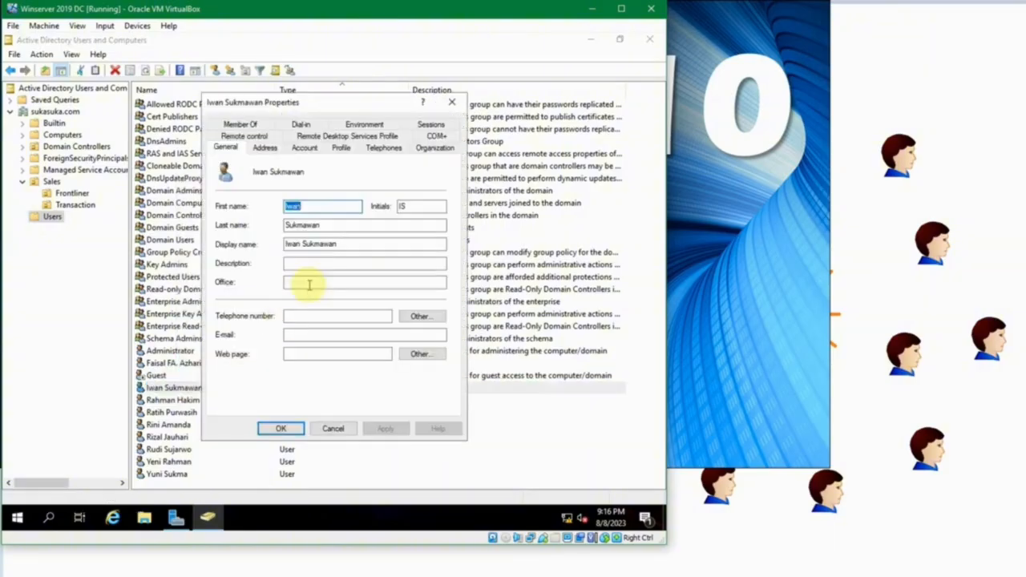
{"action": "left_click", "coordinate": [335, 428]}
- Move the user directly below Guest from the Users container into the Frontliner organizational unit under Sales
{"action": "right_click", "coordinate": [250, 391]}
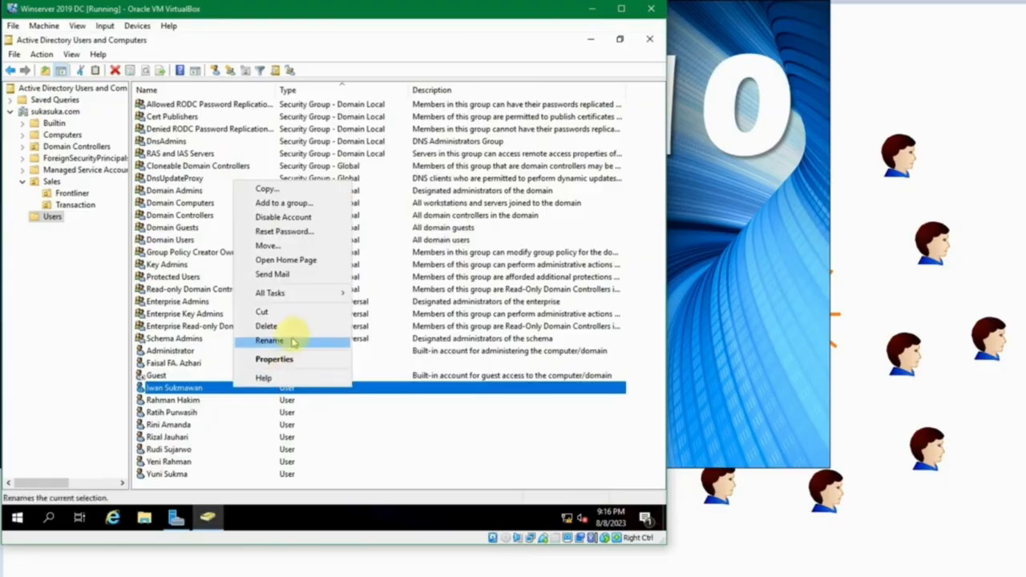
{"action": "left_click", "coordinate": [310, 247]}
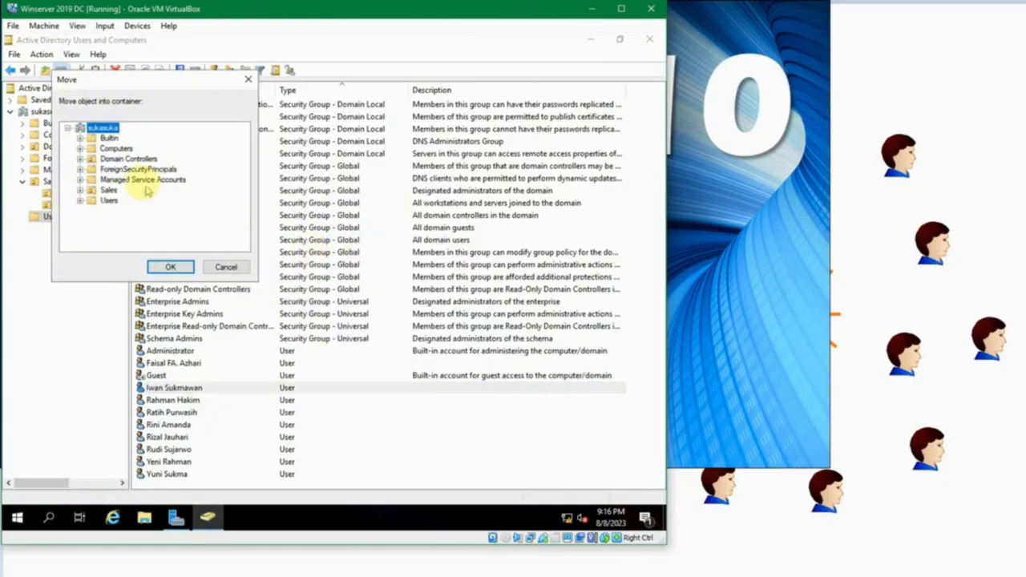
{"action": "left_click", "coordinate": [80, 190]}
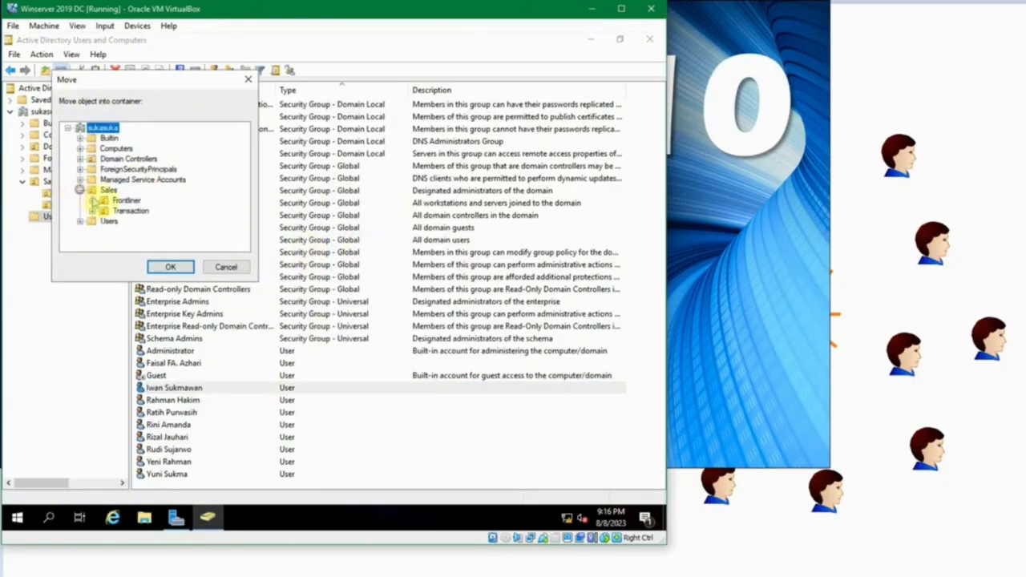
{"action": "left_click", "coordinate": [125, 200]}
{"action": "left_click", "coordinate": [166, 267]}
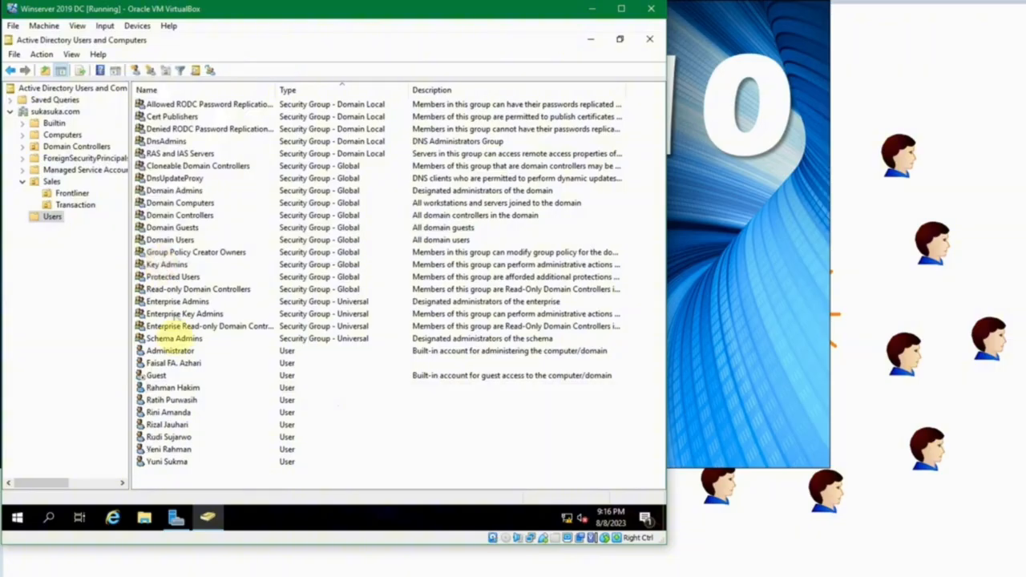
- Move the user listed second below Guest from the Users container into the Transaction organizational unit under Sales
{"action": "left_click", "coordinate": [178, 400]}
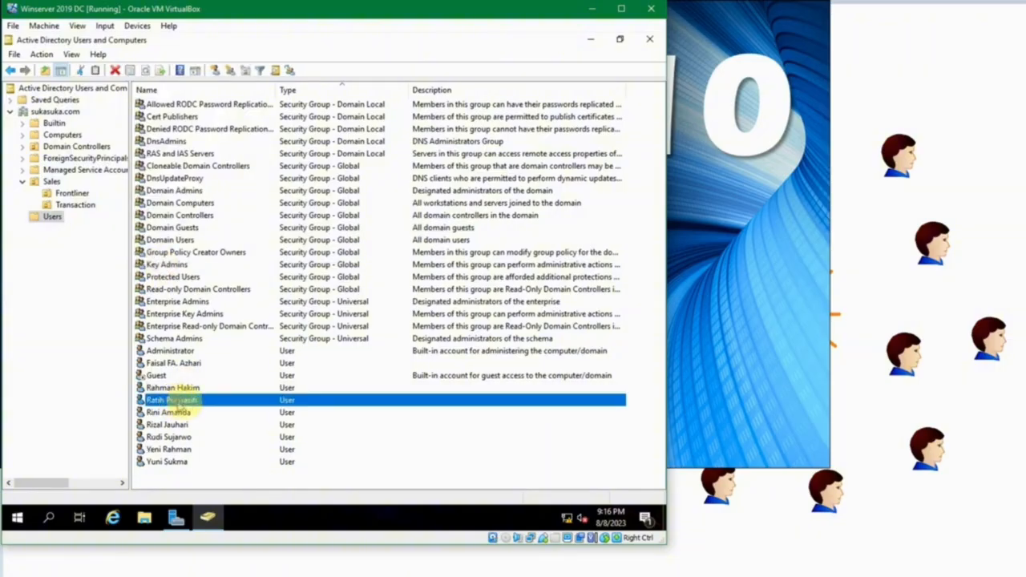
{"action": "right_click", "coordinate": [194, 400]}
{"action": "left_click", "coordinate": [240, 260]}
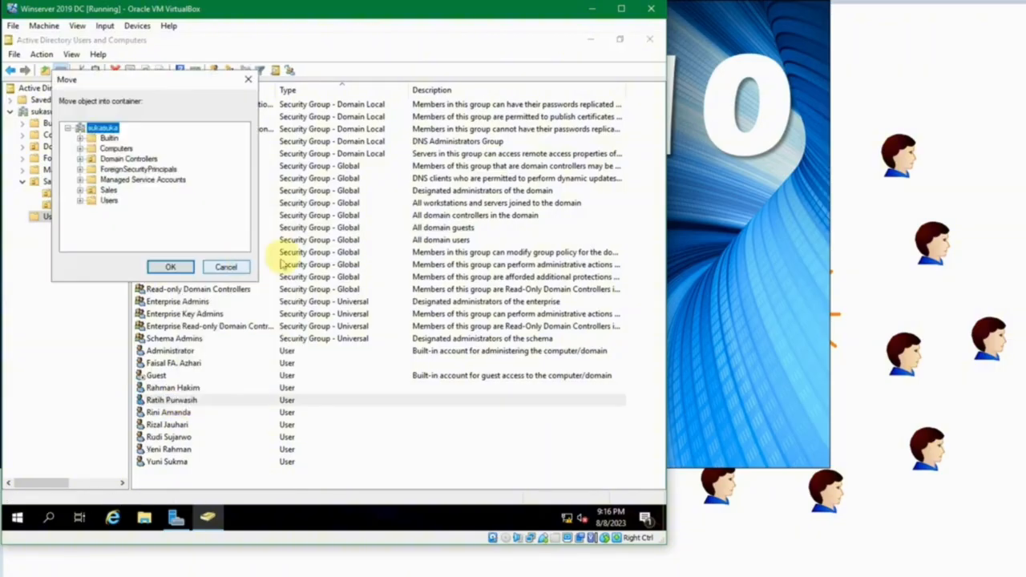
{"action": "left_click", "coordinate": [79, 190]}
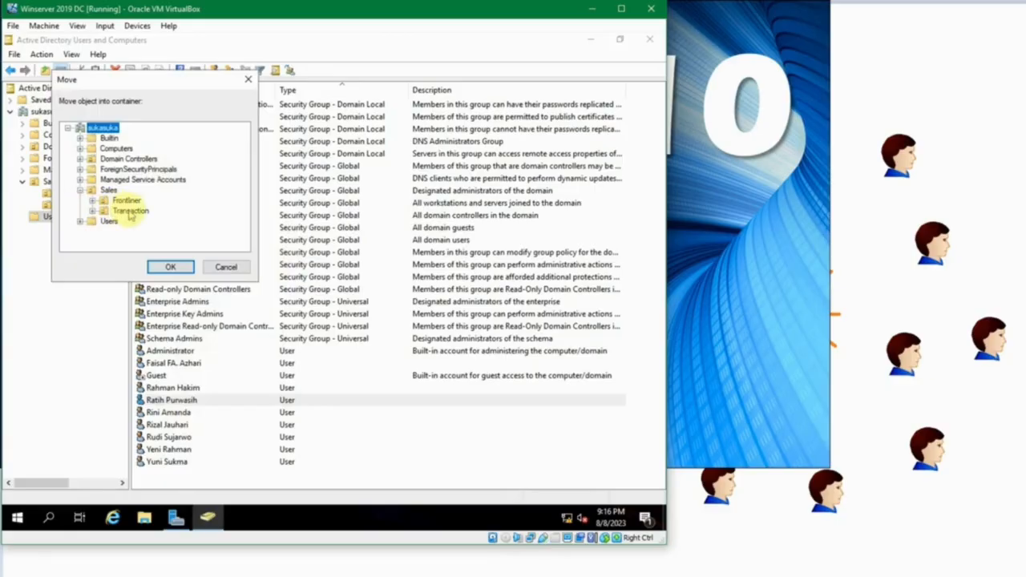
{"action": "left_click", "coordinate": [128, 211]}
{"action": "left_click", "coordinate": [170, 267]}
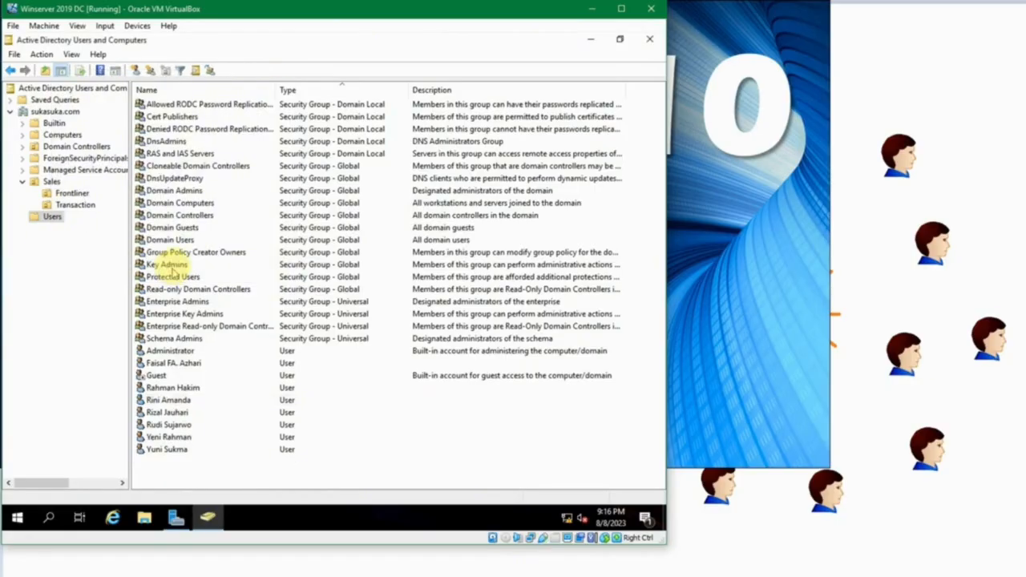
- Check the members of the Frontliner and Transaction organizational units
{"action": "left_click", "coordinate": [71, 193]}
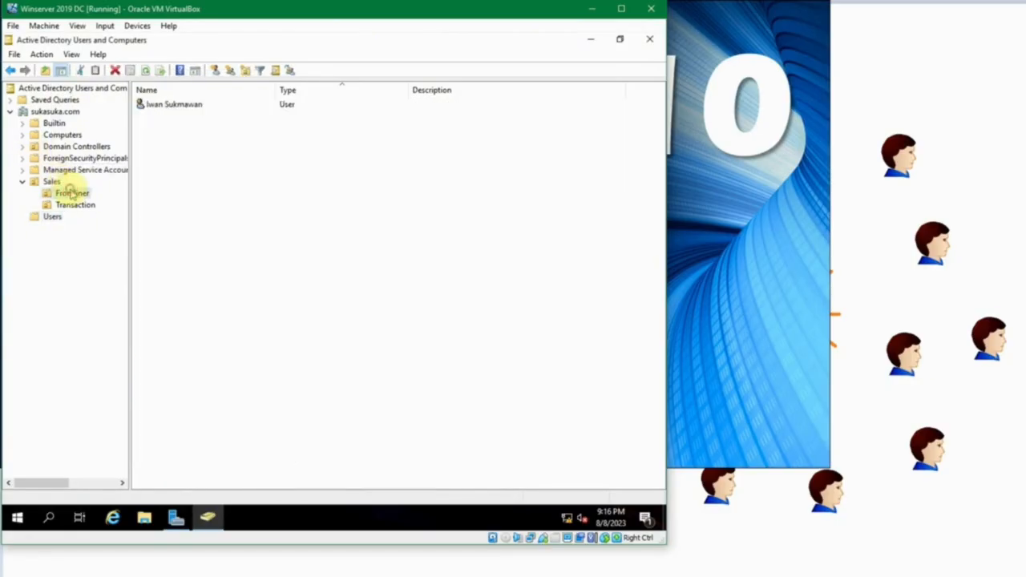
{"action": "left_click", "coordinate": [75, 206]}
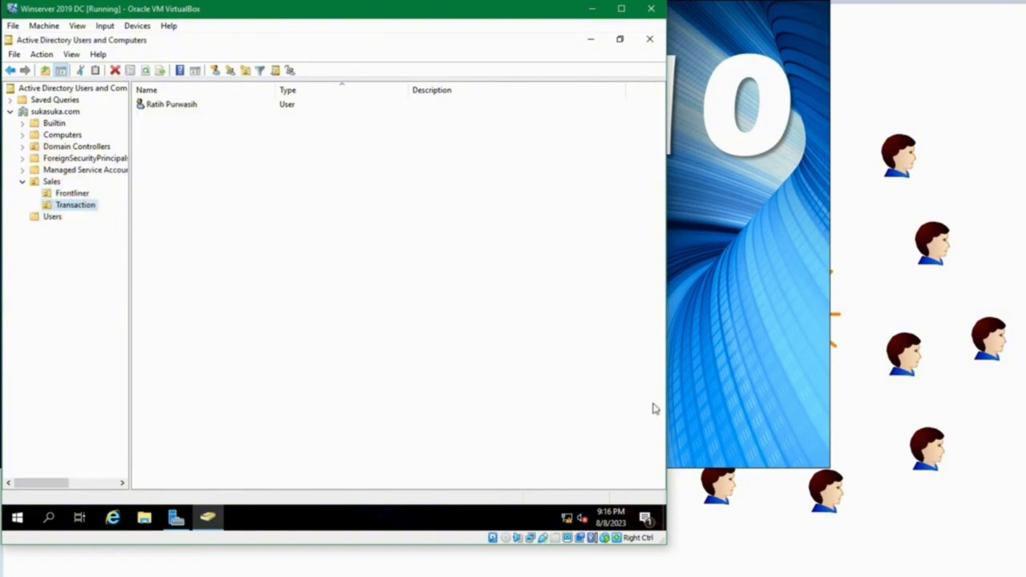
{"action": "key", "text": "alt+Tab"}
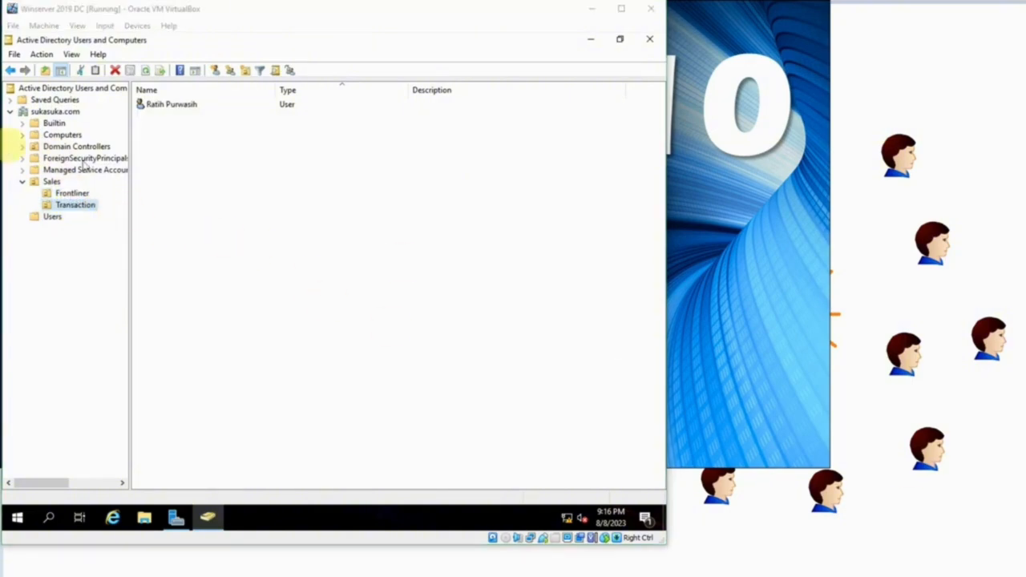
{"action": "left_click", "coordinate": [184, 196]}
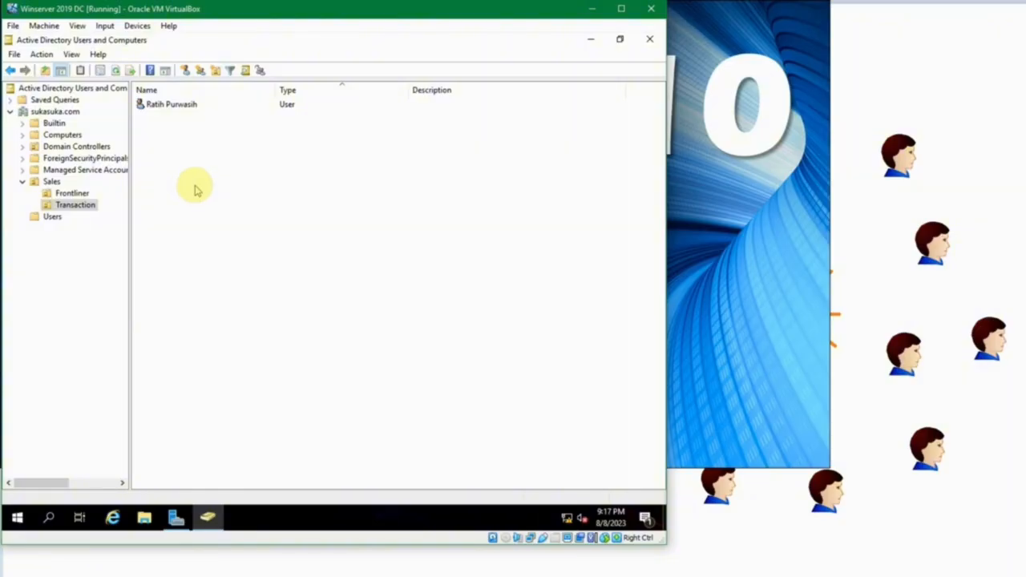
- Examine which users belong directly to the Sales organizational unit and which belong to its Frontliner sub-unit
{"action": "left_click", "coordinate": [51, 181]}
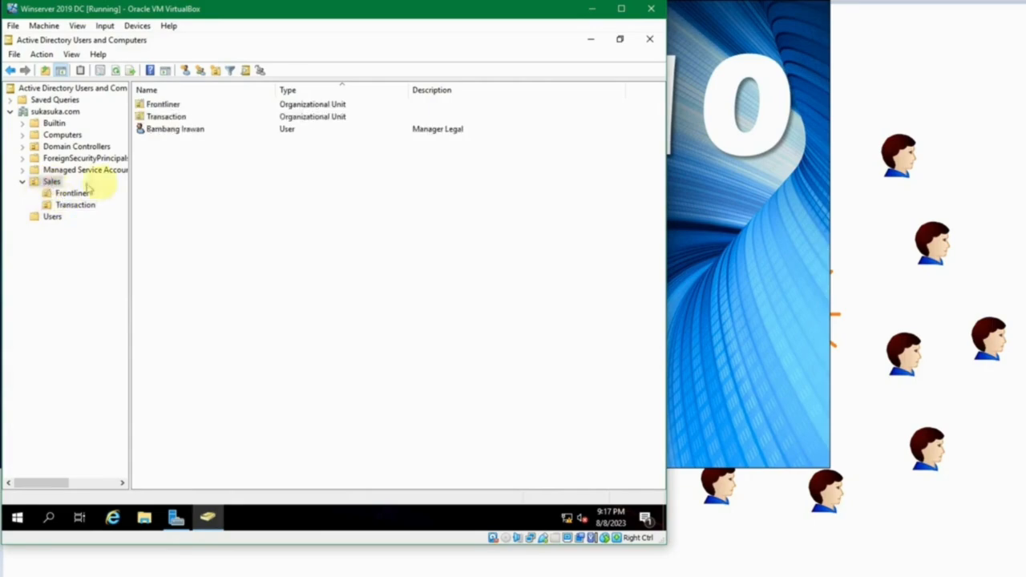
{"action": "left_click", "coordinate": [160, 131]}
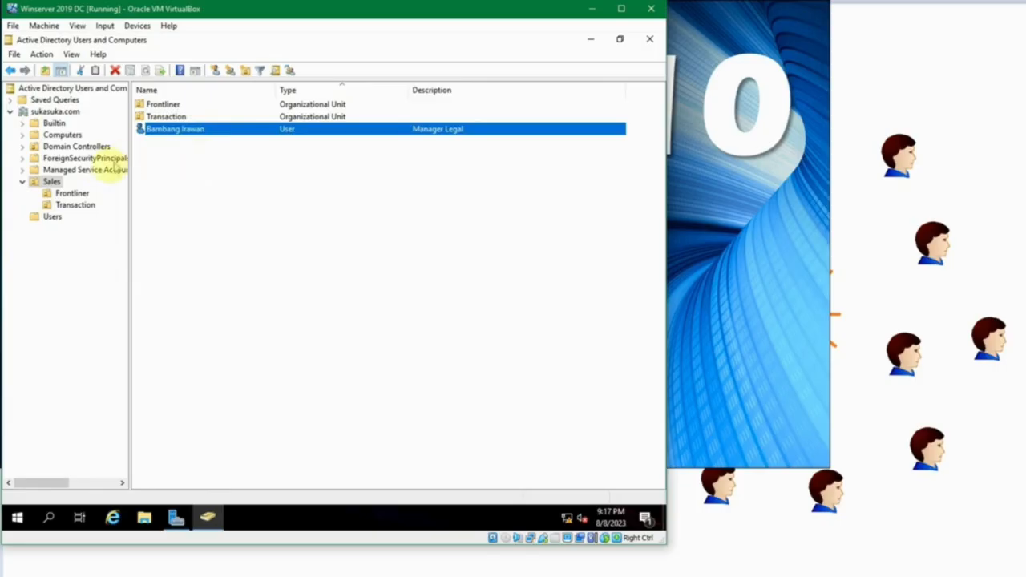
{"action": "left_click", "coordinate": [52, 183]}
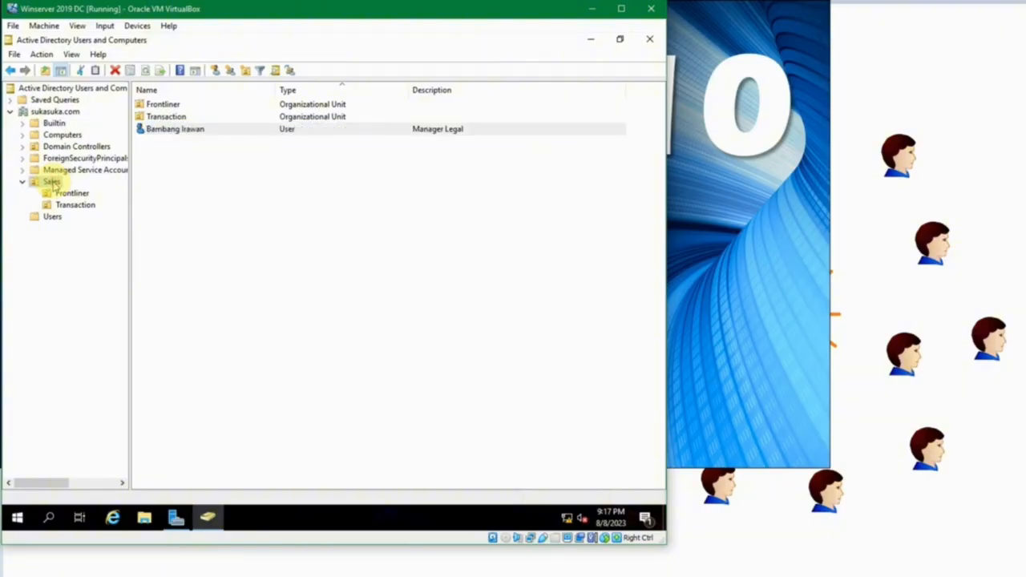
{"action": "left_click", "coordinate": [66, 194]}
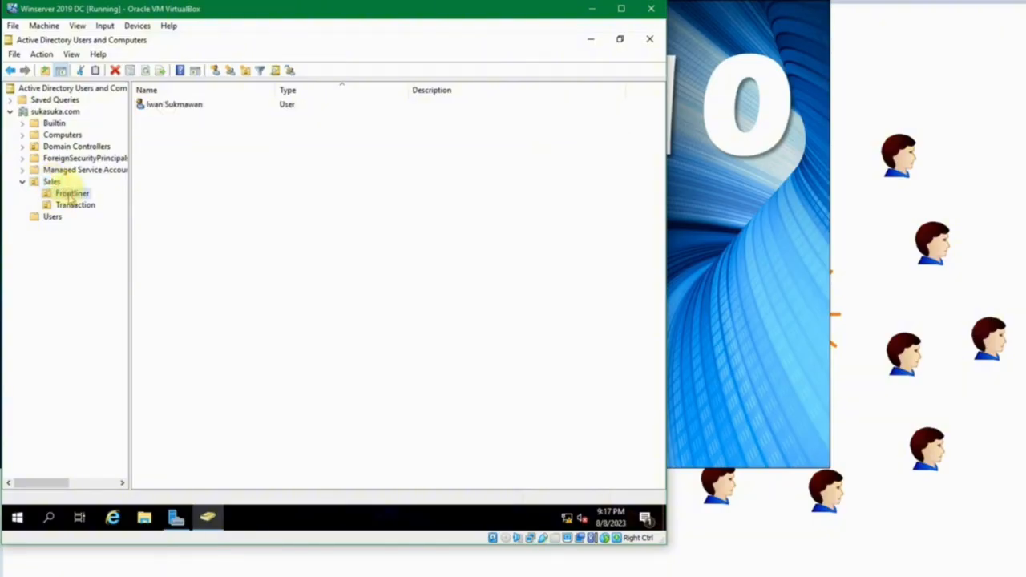
{"action": "left_click", "coordinate": [61, 184]}
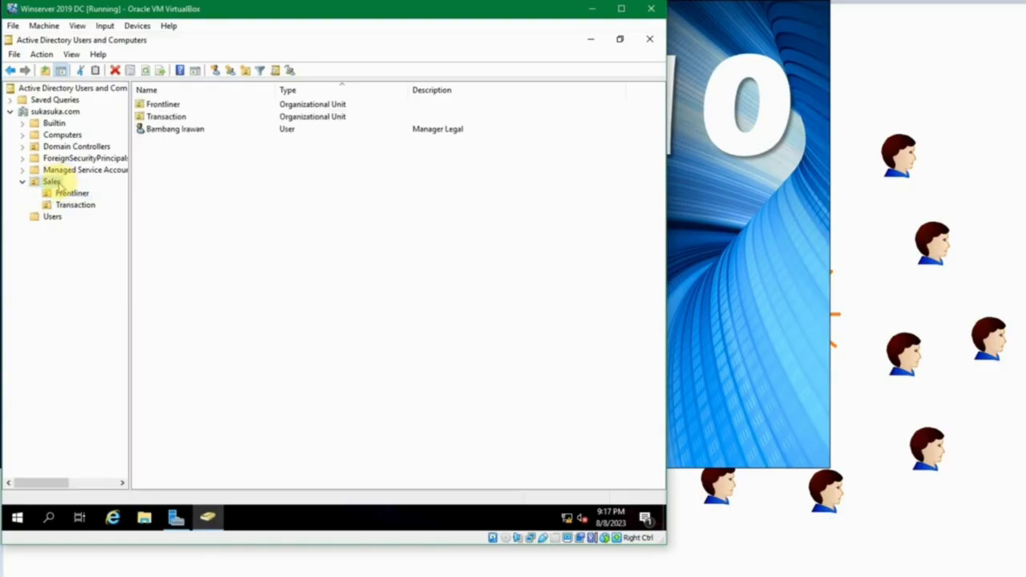
{"action": "left_click", "coordinate": [60, 192]}
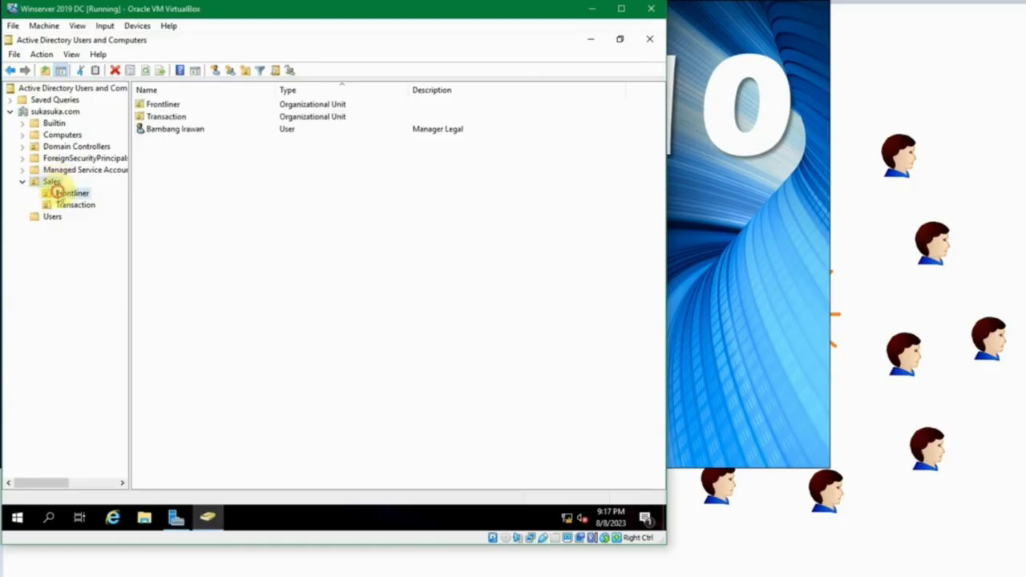
{"action": "left_click", "coordinate": [54, 183]}
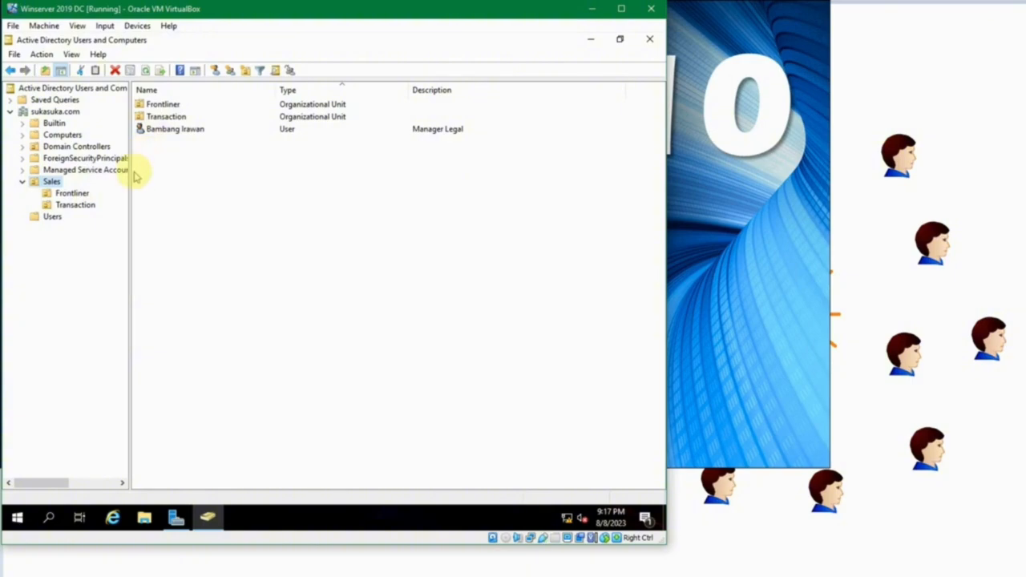
{"action": "left_click", "coordinate": [172, 135]}
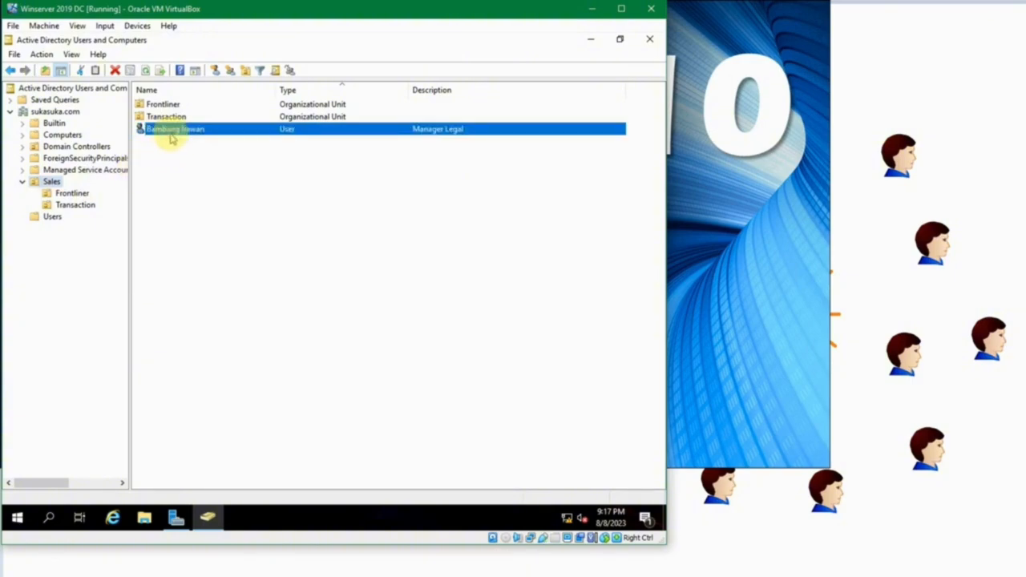
{"action": "left_click", "coordinate": [51, 183]}
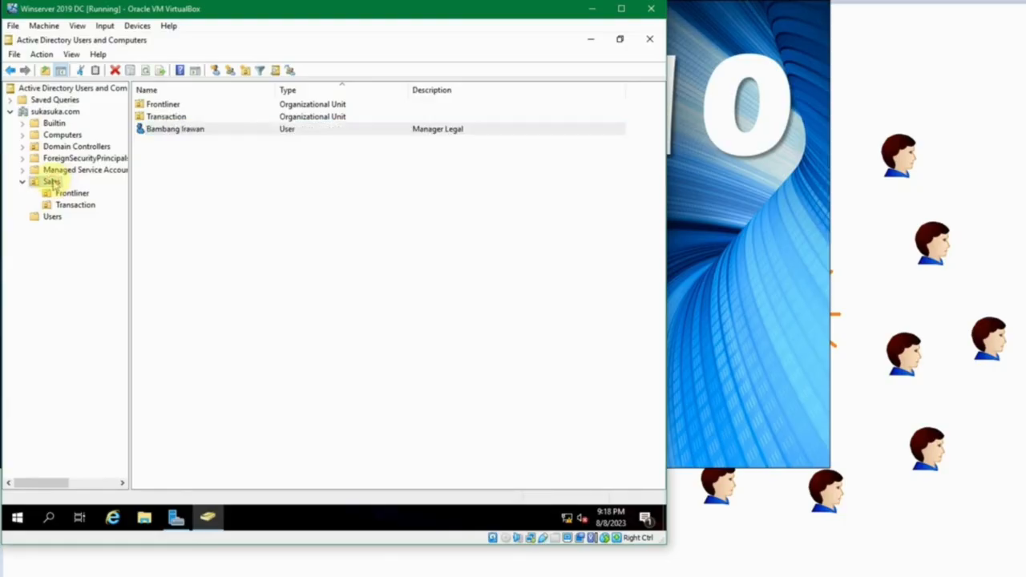
{"action": "left_click", "coordinate": [161, 132]}
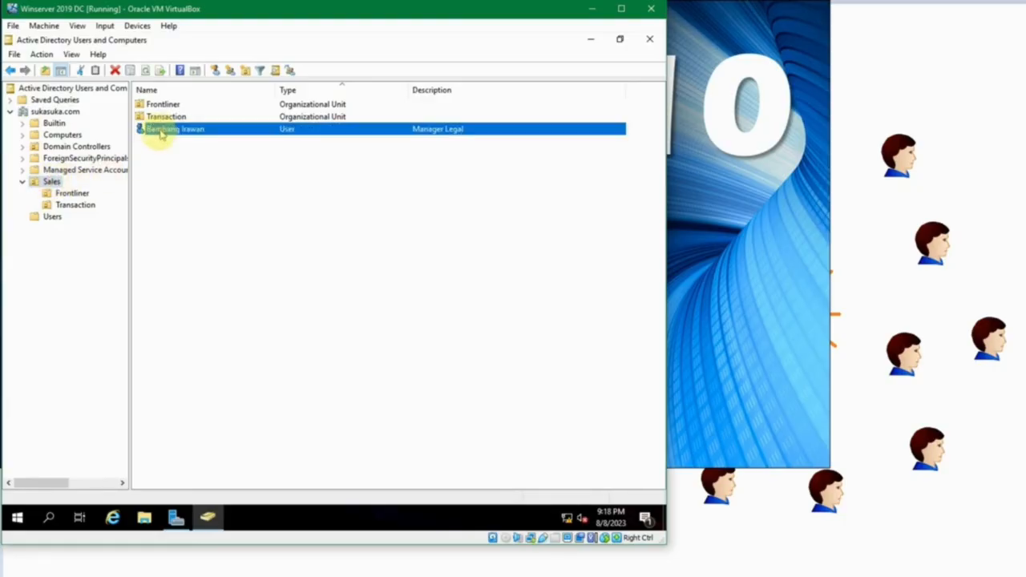
- Start delegating control of the Sales organizational unit, choosing the Manager Legal user by name as delegate, and proceed to task selection
{"action": "right_click", "coordinate": [51, 182]}
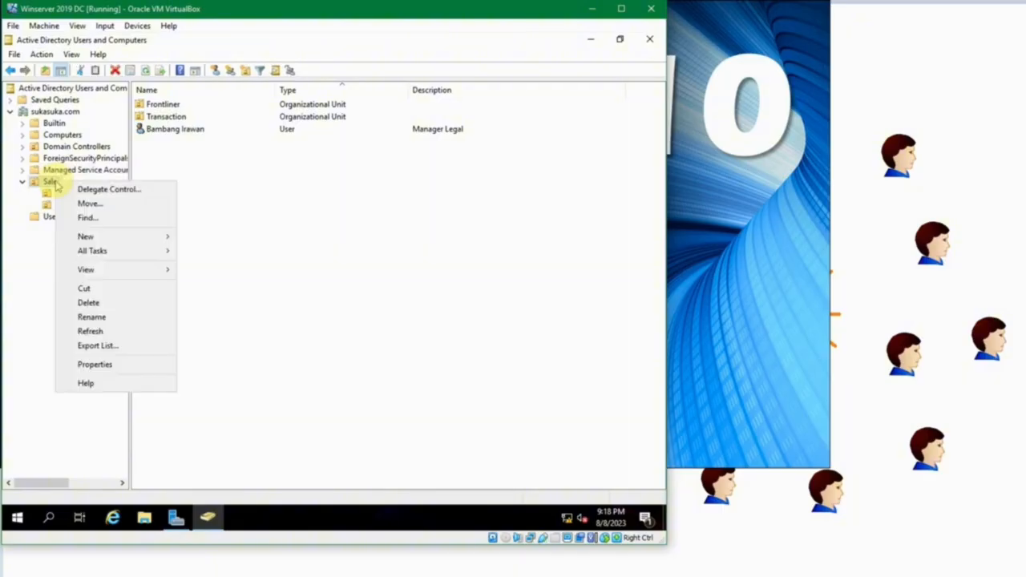
{"action": "left_click", "coordinate": [118, 192]}
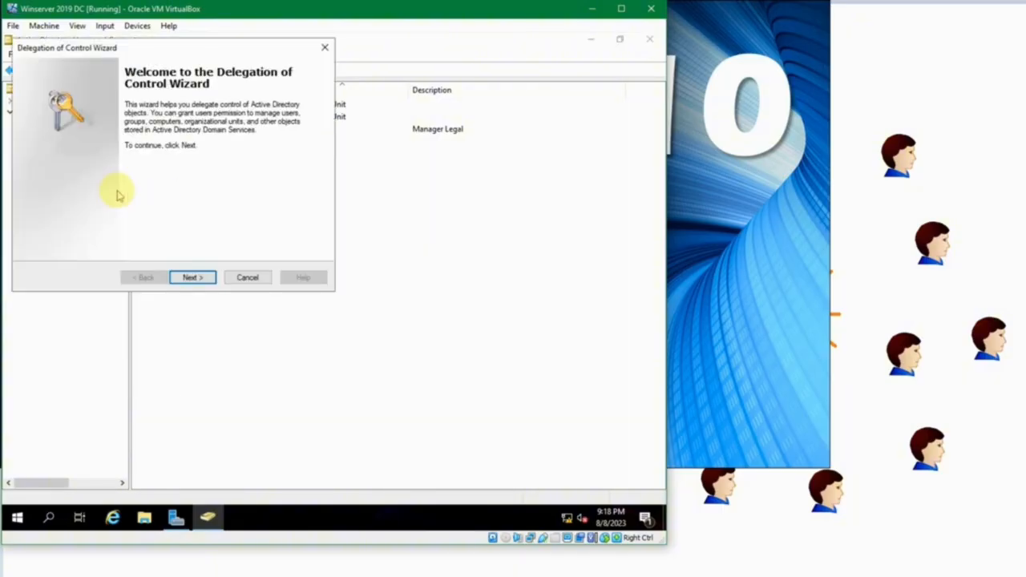
{"action": "left_click", "coordinate": [192, 277]}
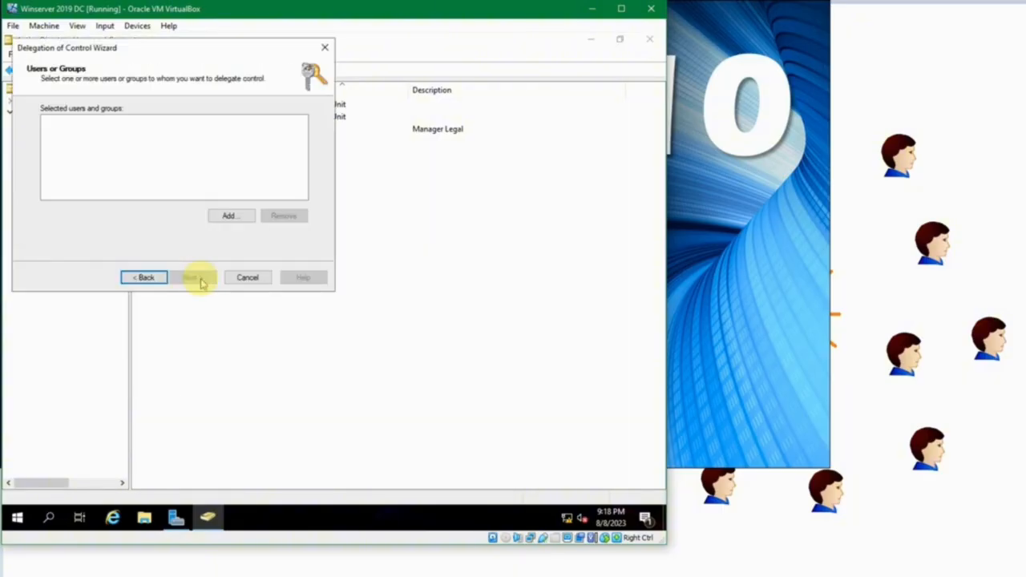
{"action": "left_click", "coordinate": [229, 214]}
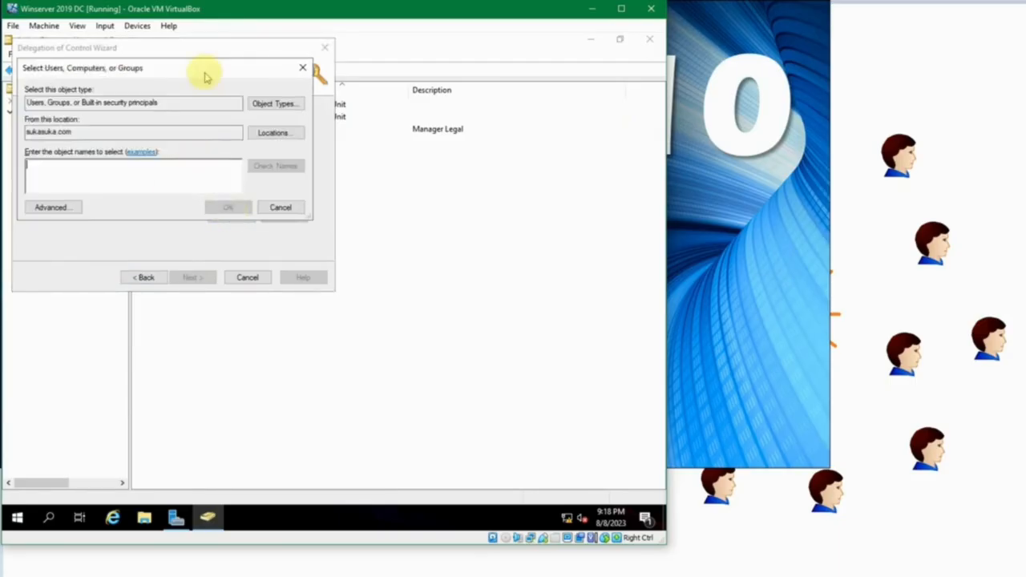
{"action": "left_click", "coordinate": [441, 166]}
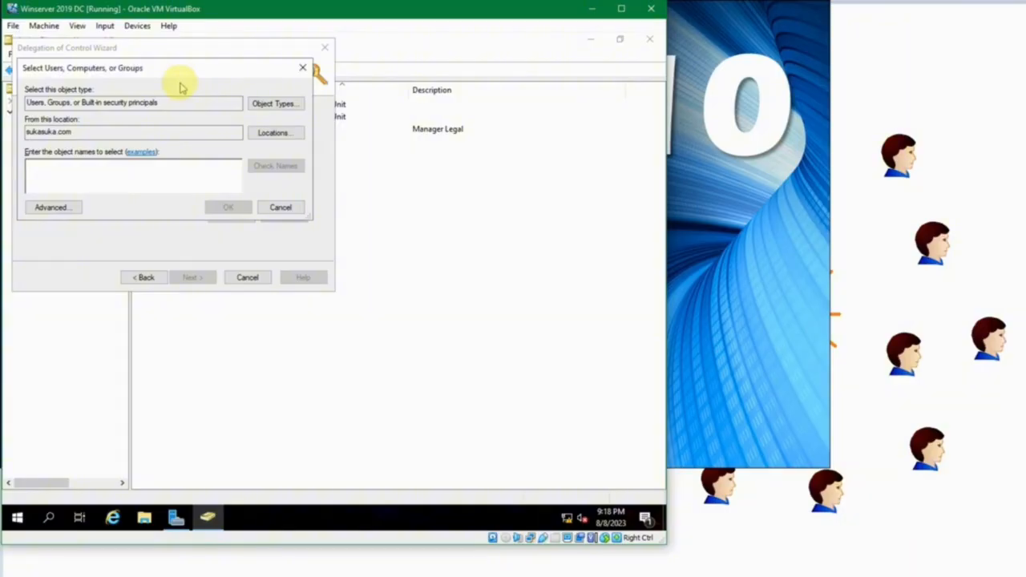
{"action": "type", "text": "bambang"}
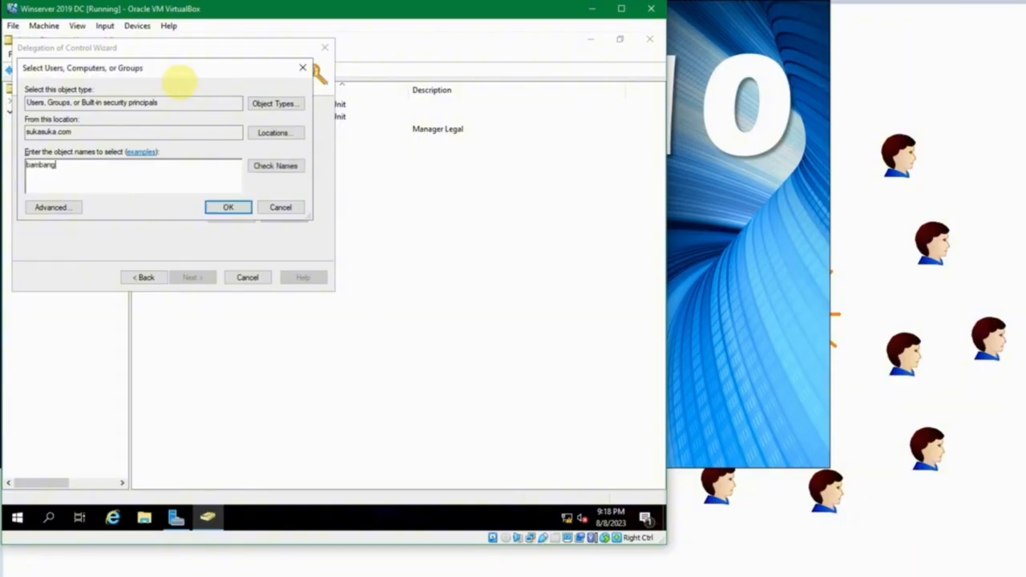
{"action": "left_click", "coordinate": [257, 166]}
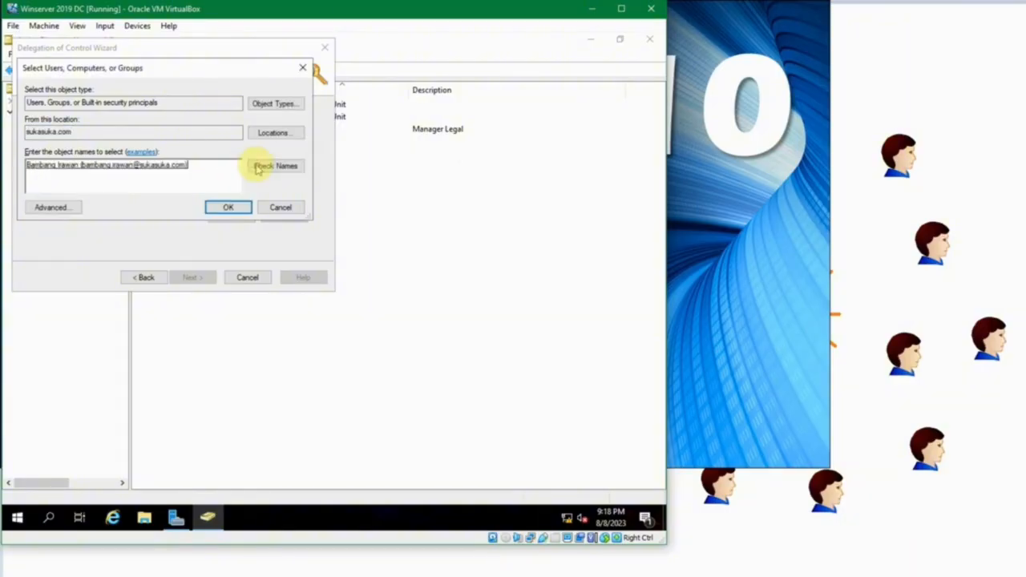
{"action": "left_click", "coordinate": [228, 208]}
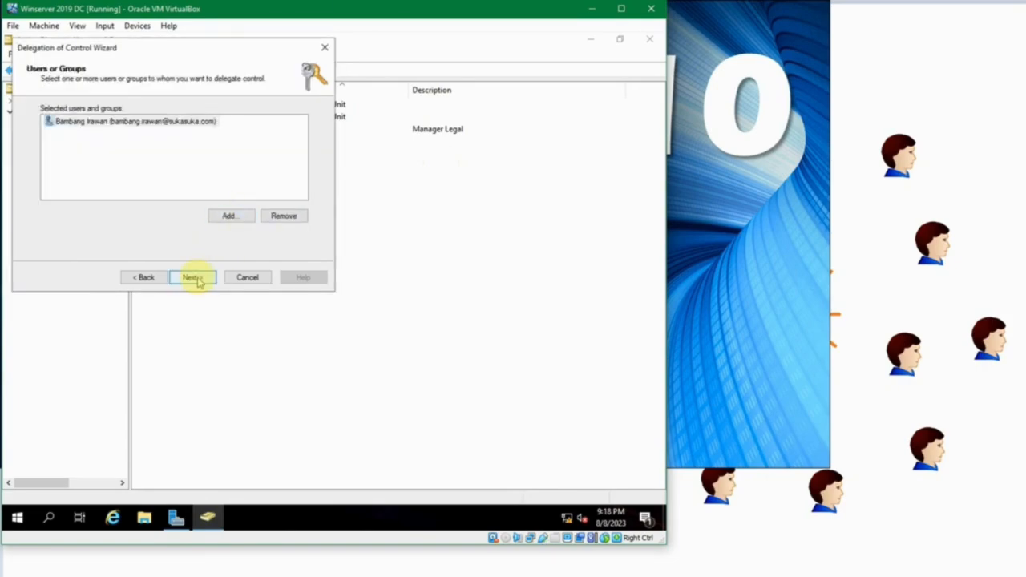
{"action": "left_click", "coordinate": [230, 217]}
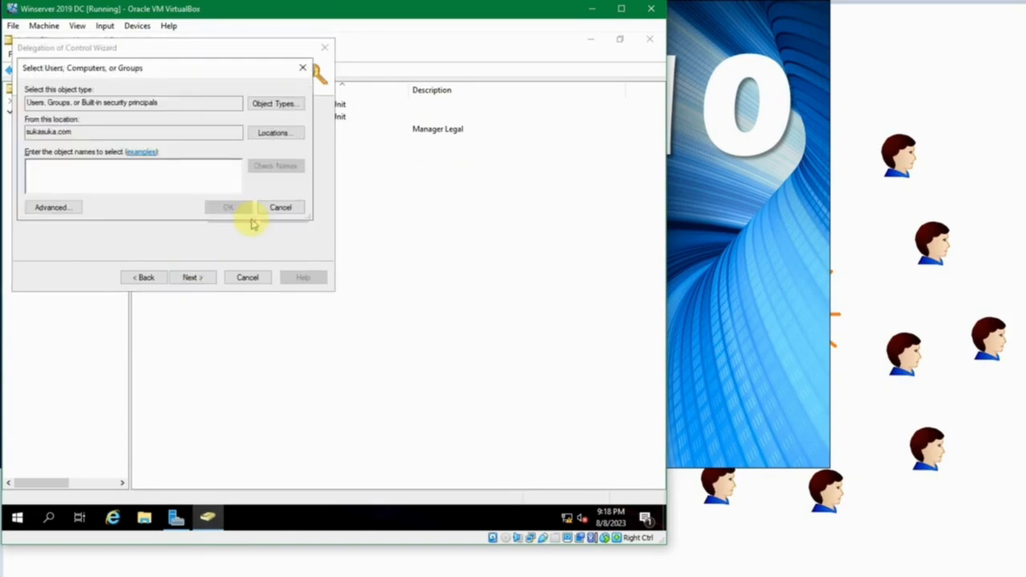
{"action": "left_click", "coordinate": [273, 207]}
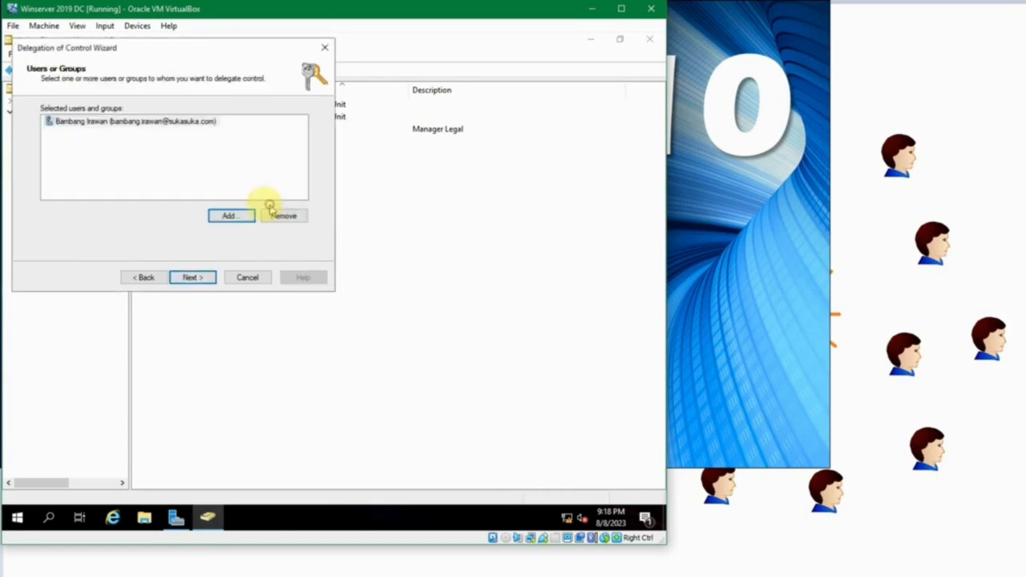
{"action": "left_click", "coordinate": [194, 277]}
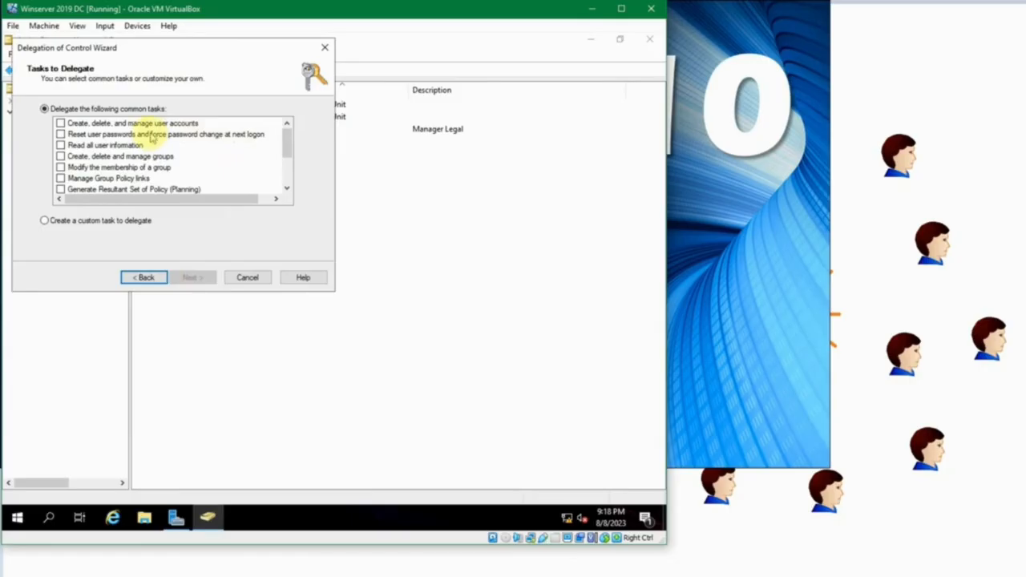
{"action": "left_click", "coordinate": [61, 124]}
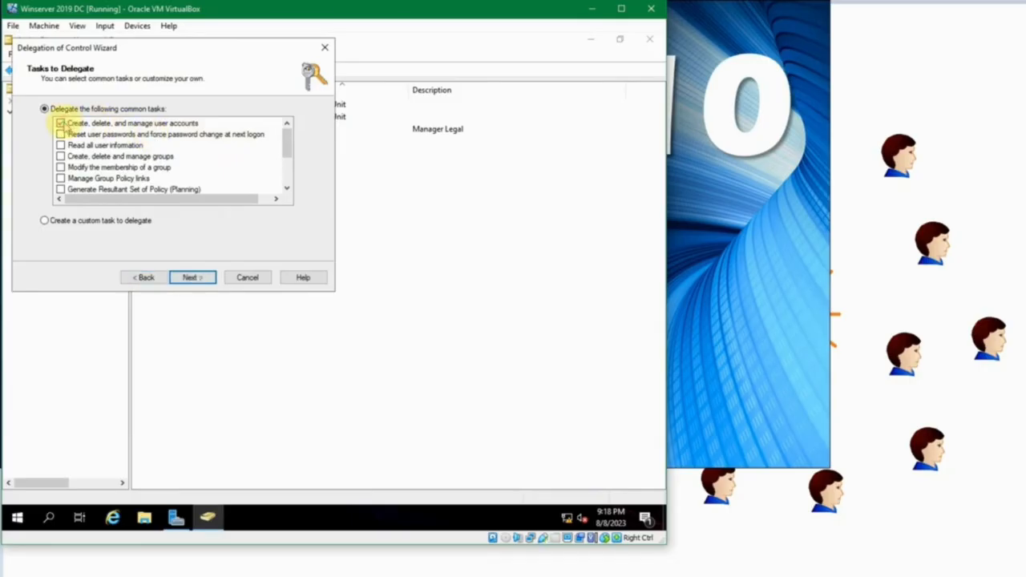
{"action": "left_click", "coordinate": [61, 123]}
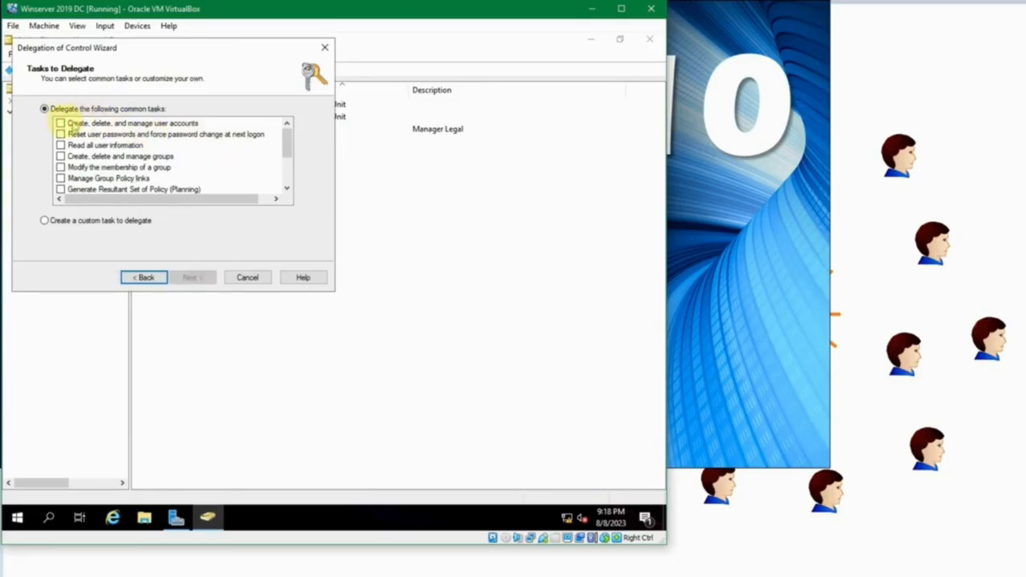
{"action": "left_click", "coordinate": [61, 123]}
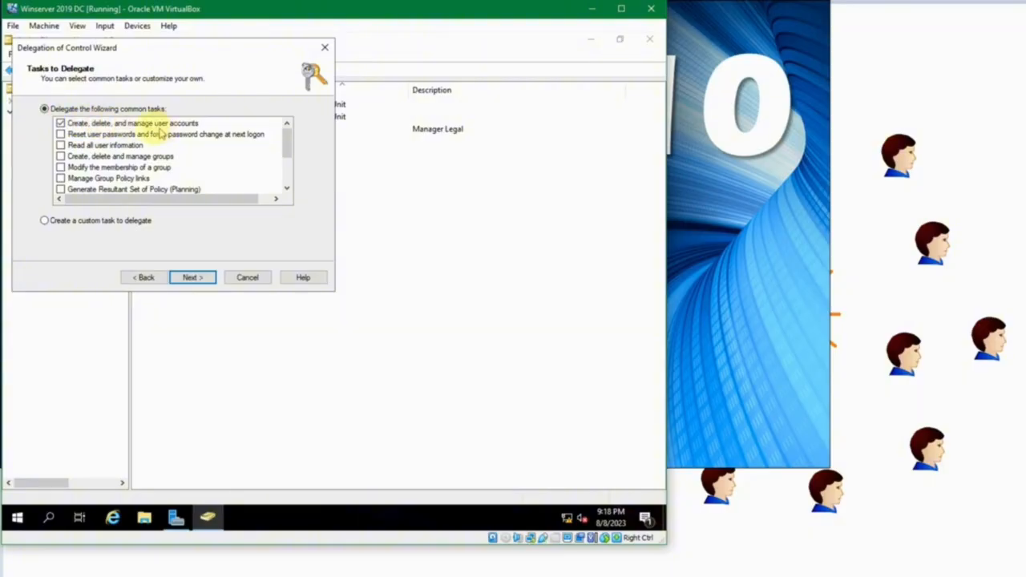
{"action": "left_click", "coordinate": [60, 124]}
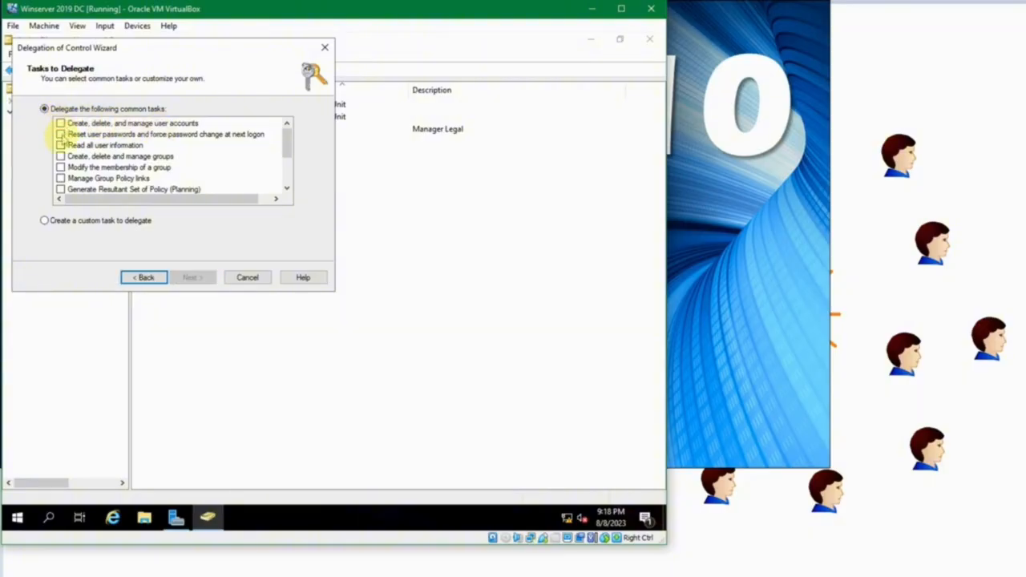
{"action": "left_click", "coordinate": [60, 146]}
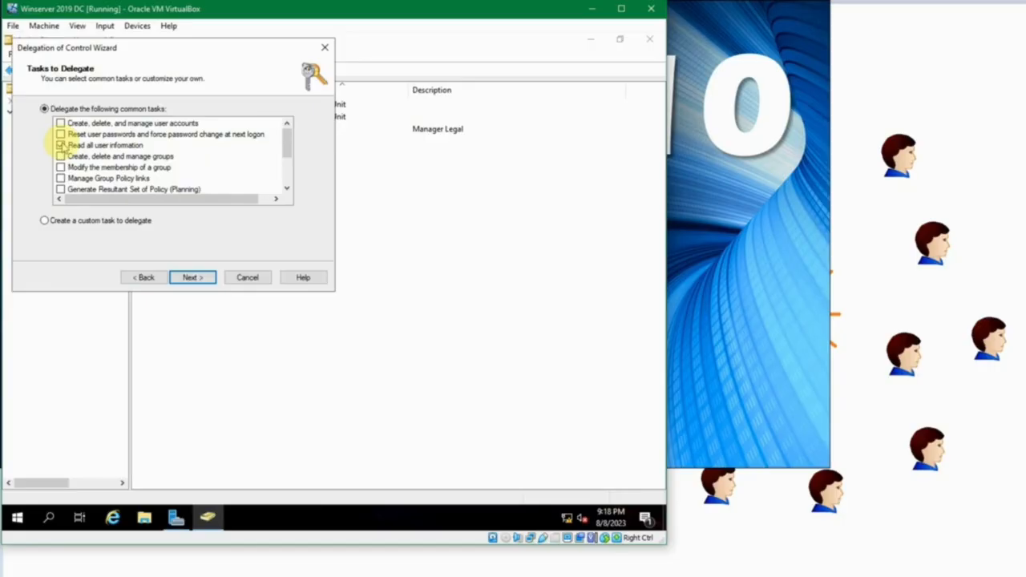
{"action": "left_click", "coordinate": [61, 145]}
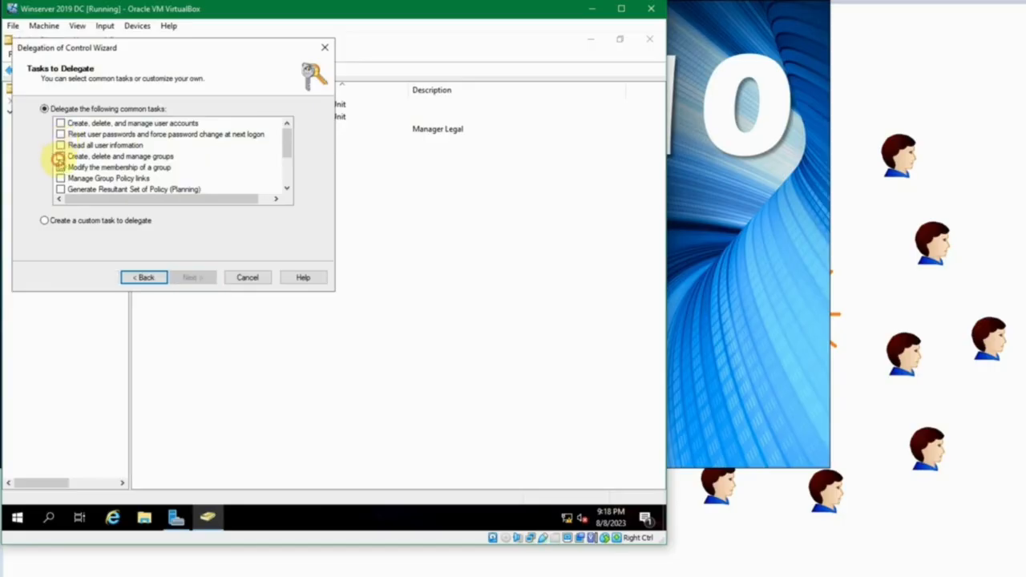
{"action": "left_click", "coordinate": [60, 159]}
{"action": "left_click", "coordinate": [60, 157]}
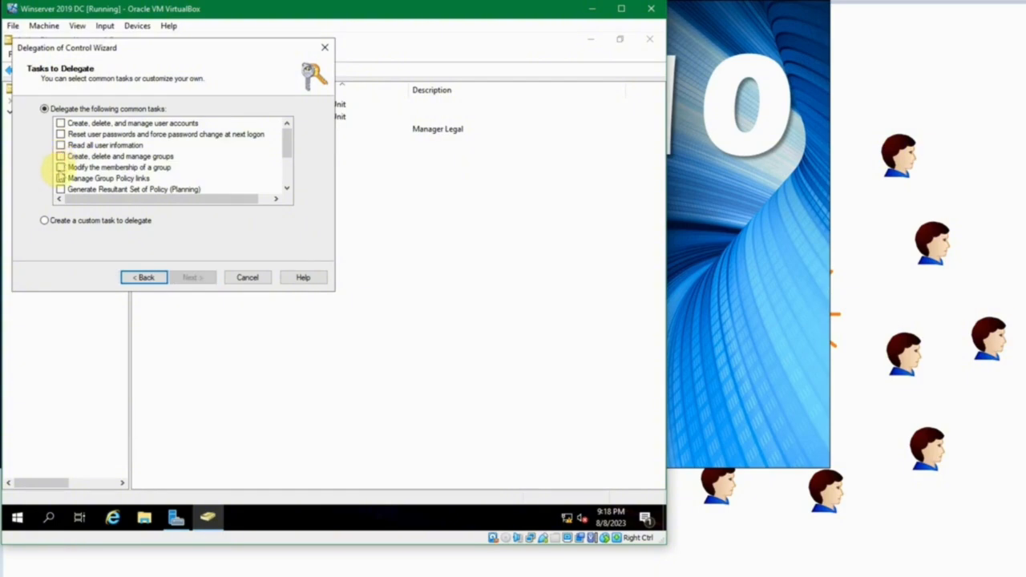
{"action": "left_click", "coordinate": [61, 168]}
{"action": "left_click", "coordinate": [60, 167]}
{"action": "left_click", "coordinate": [61, 178]}
{"action": "left_click", "coordinate": [60, 178]}
- Review the list of common tasks that can be delegated for the Sales organizational unit
{"action": "scroll", "coordinate": [61, 177], "scroll_direction": "down", "scroll_amount": 2}
{"action": "scroll", "coordinate": [61, 178], "scroll_direction": "up", "scroll_amount": 2}
{"action": "scroll", "coordinate": [62, 174], "scroll_direction": "down", "scroll_amount": 2}
{"action": "scroll", "coordinate": [62, 172], "scroll_direction": "up", "scroll_amount": 2}
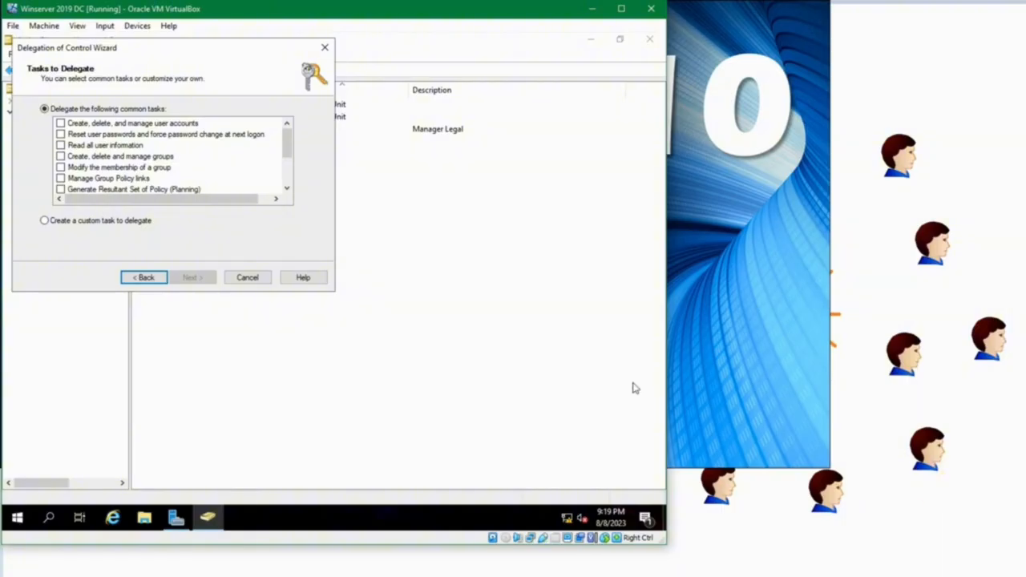
{"action": "scroll", "coordinate": [246, 179], "scroll_direction": "down", "scroll_amount": 1}
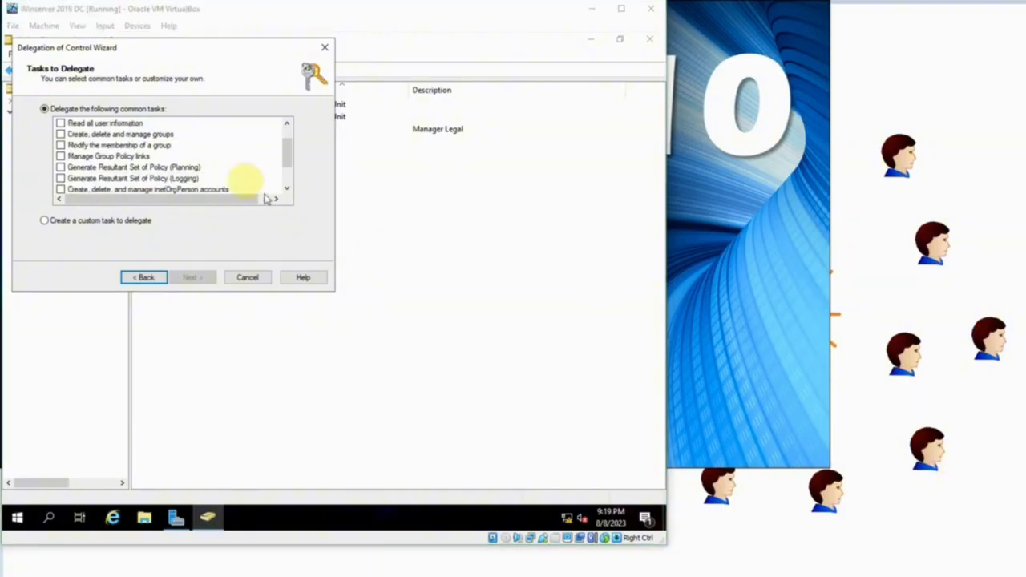
{"action": "scroll", "coordinate": [146, 138], "scroll_direction": "up", "scroll_amount": 1}
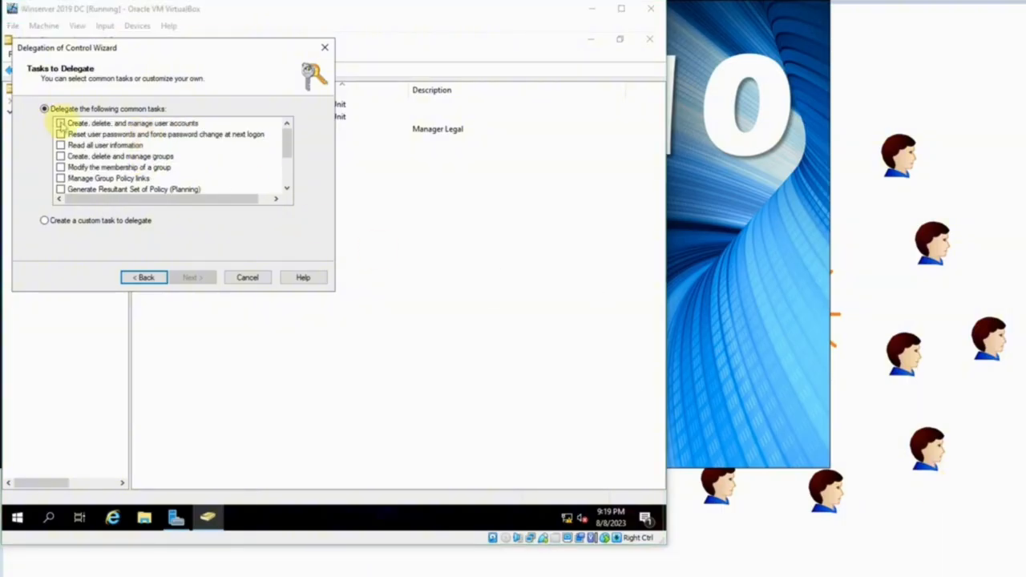
- Select only "Modify the membership of a group" as the common task to delegate
{"action": "left_click", "coordinate": [60, 123]}
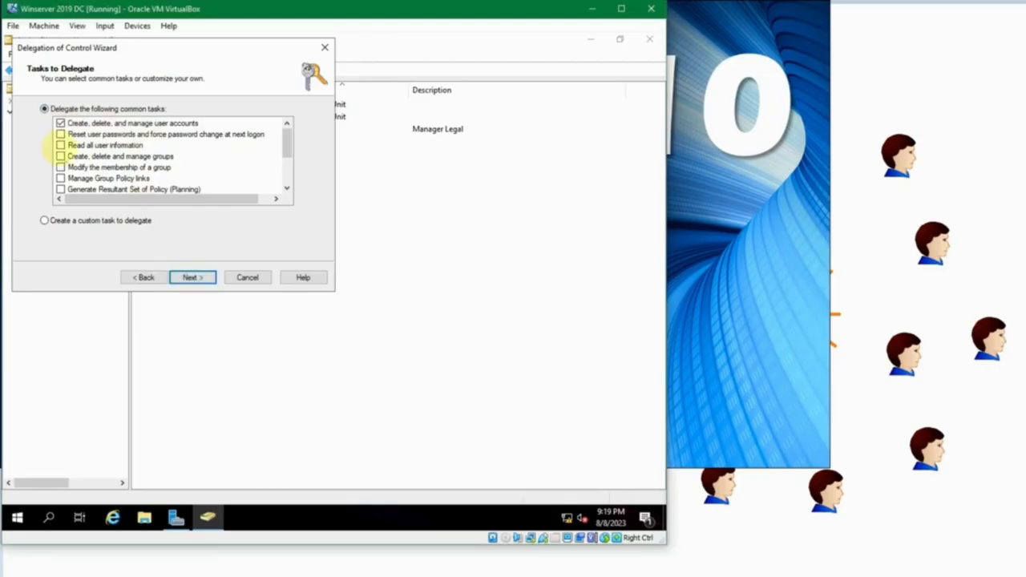
{"action": "left_click", "coordinate": [60, 124]}
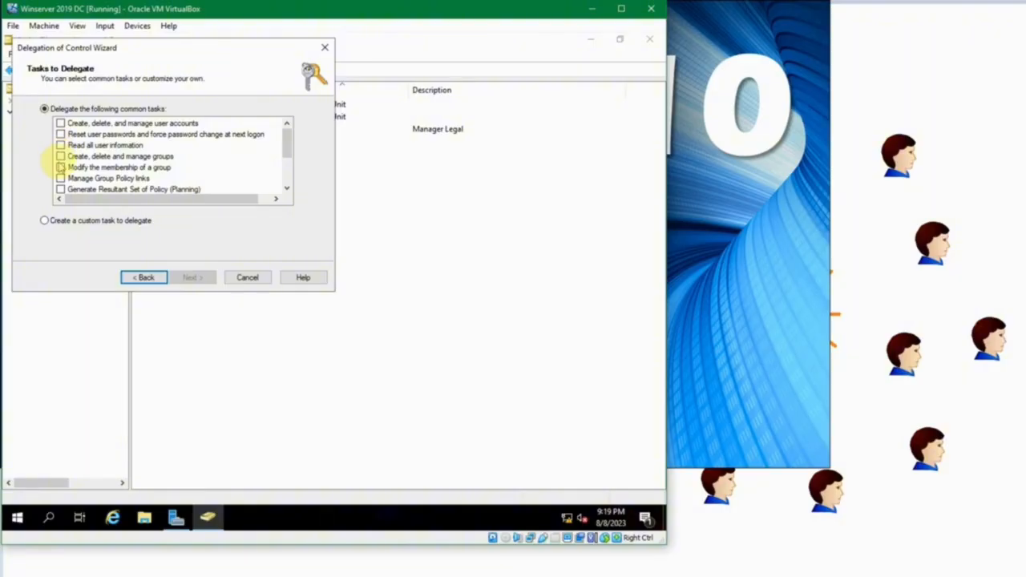
{"action": "left_click", "coordinate": [60, 167]}
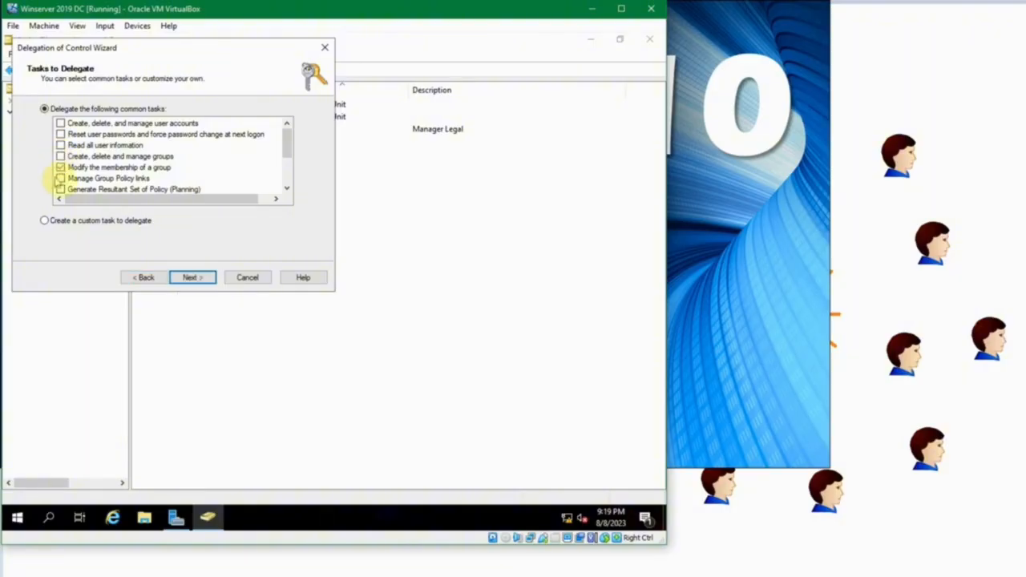
{"action": "scroll", "coordinate": [158, 196], "scroll_direction": "down", "scroll_amount": 1}
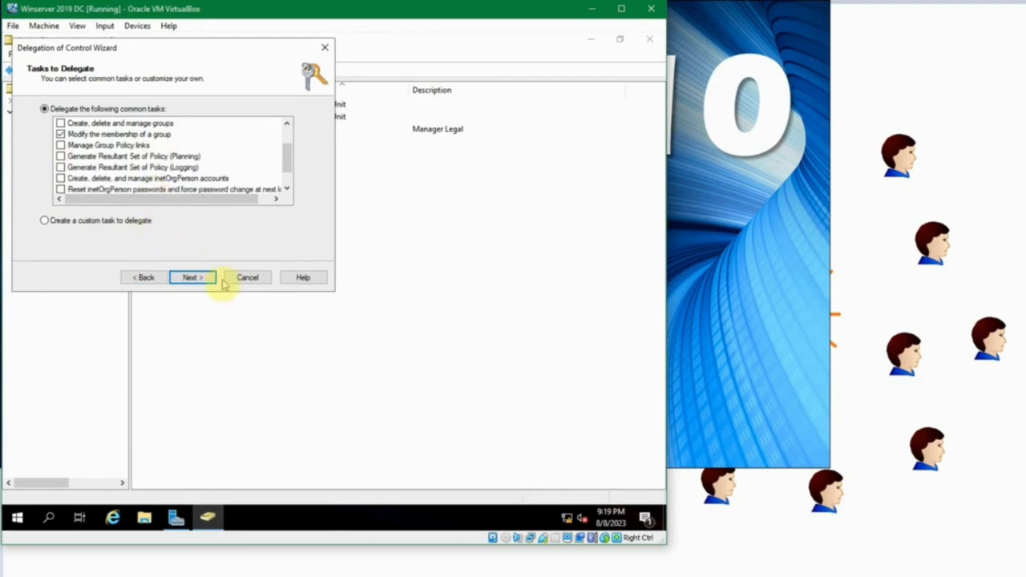
- Finish delegating control of the Sales organizational unit with the selected group membership task, then select the Manager Legal user
{"action": "left_click", "coordinate": [193, 277]}
{"action": "left_click", "coordinate": [192, 277]}
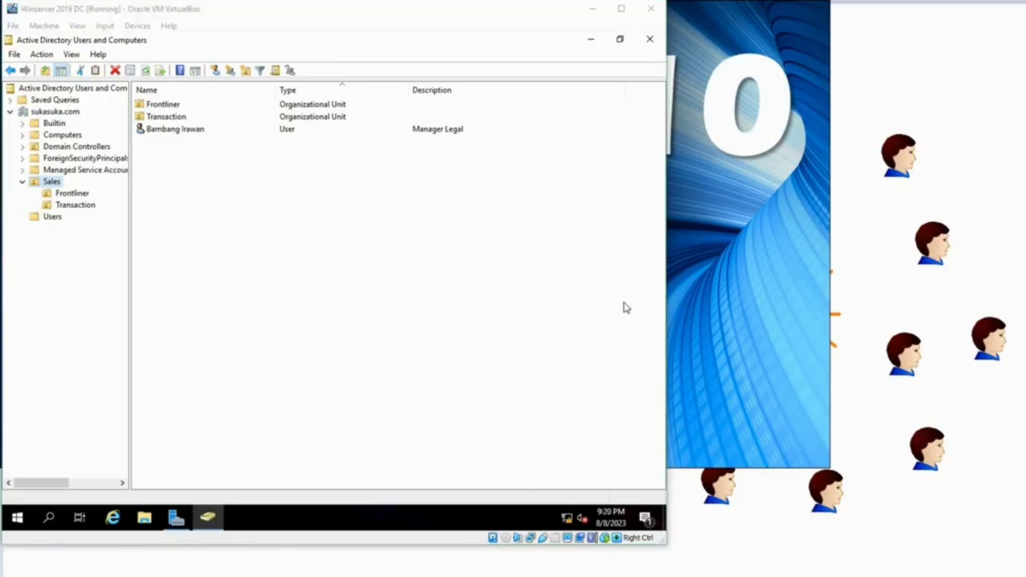
{"action": "left_click", "coordinate": [454, 344]}
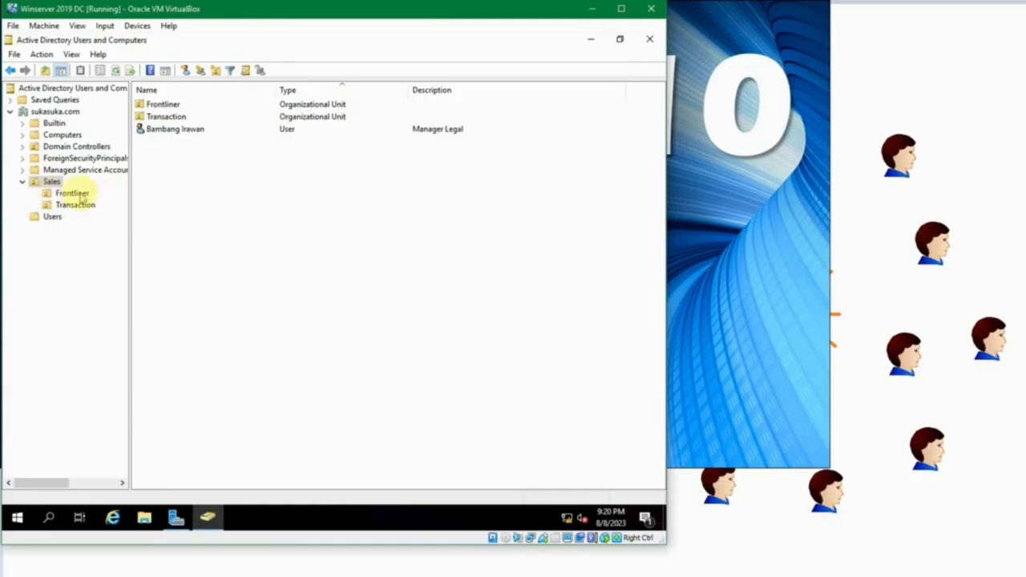
{"action": "left_click", "coordinate": [175, 130]}
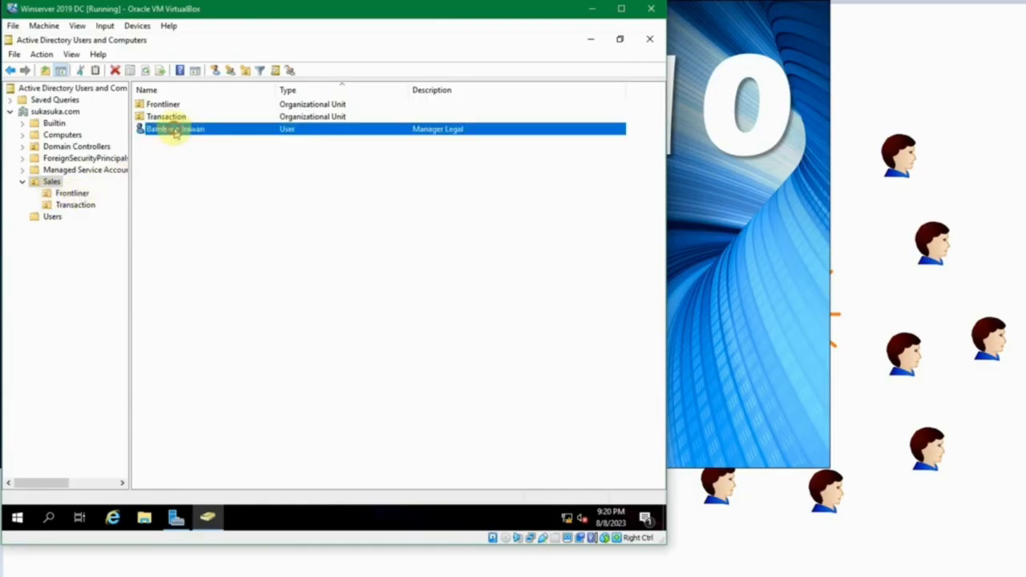
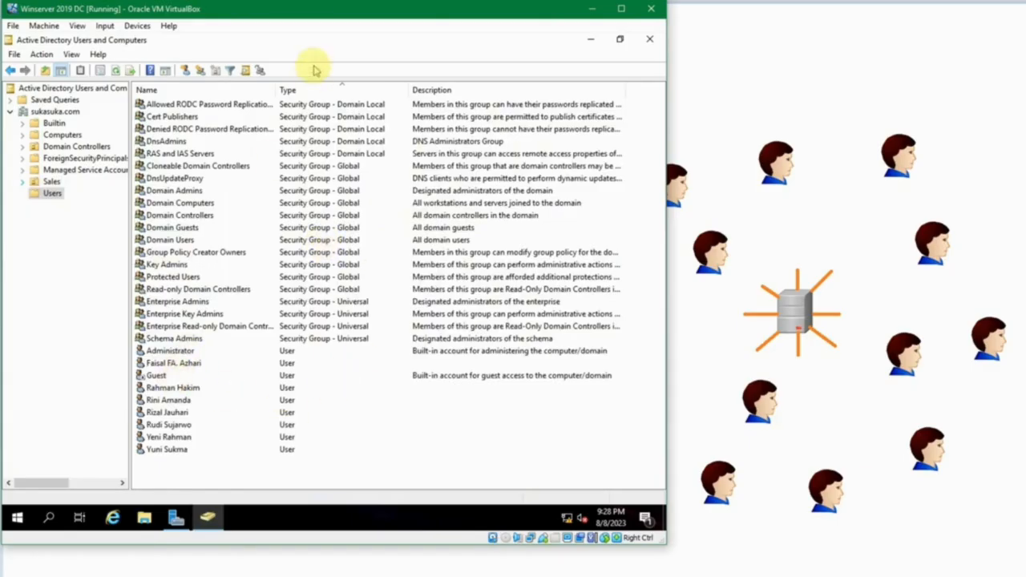
- Examine which users sit in the Users container, the Sales organizational unit, and its Frontliner and Transaction sub-units
{"action": "left_click", "coordinate": [174, 365]}
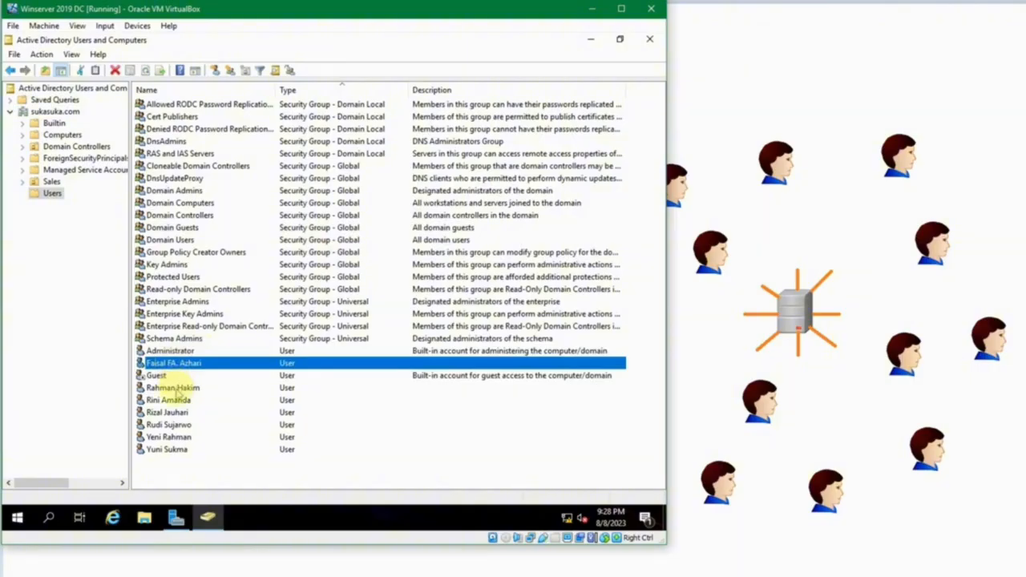
{"action": "left_click", "coordinate": [174, 388]}
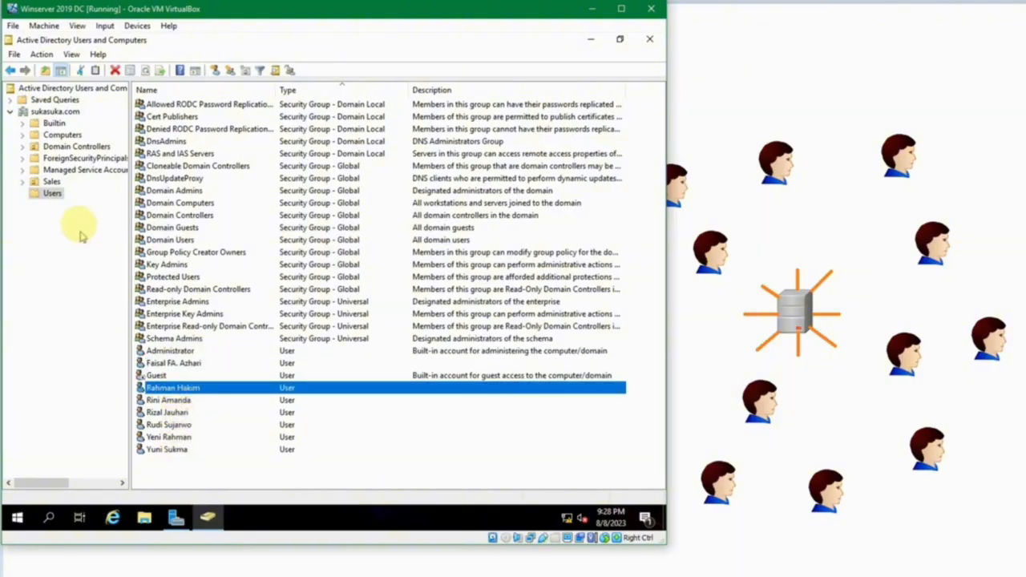
{"action": "left_click", "coordinate": [52, 182]}
{"action": "left_click", "coordinate": [22, 183]}
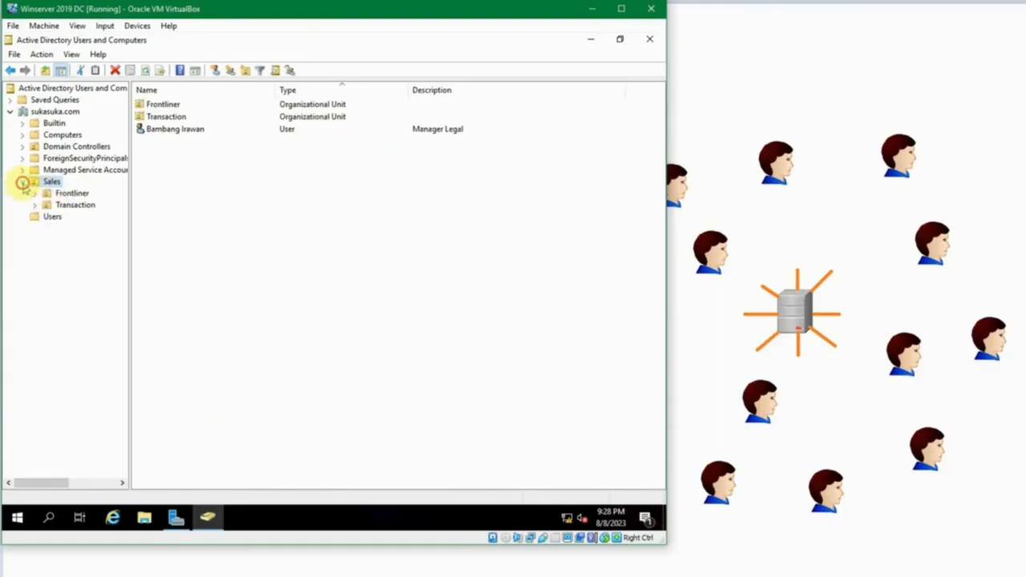
{"action": "left_click", "coordinate": [71, 194]}
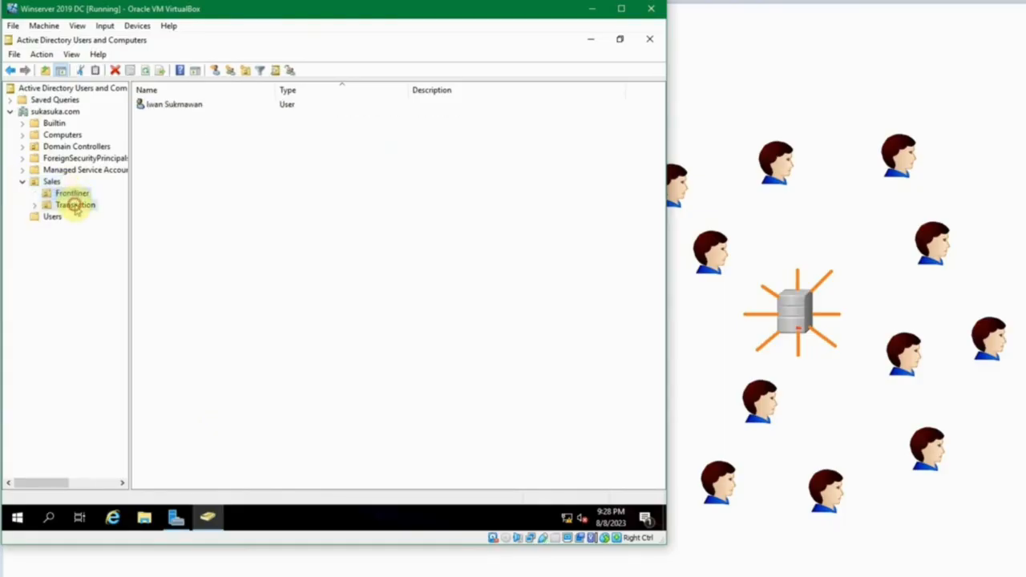
{"action": "left_click", "coordinate": [74, 205]}
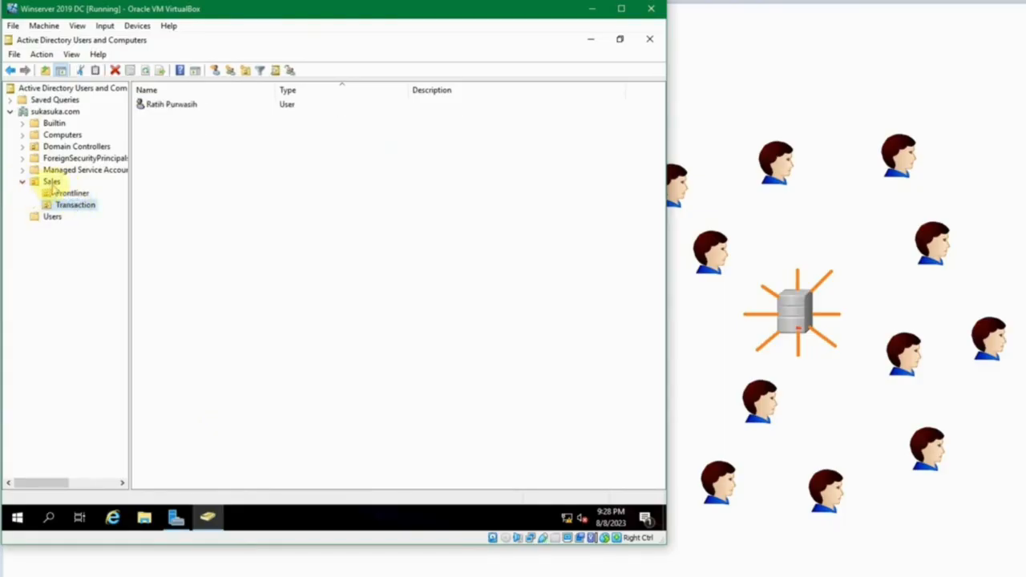
{"action": "left_click", "coordinate": [48, 111]}
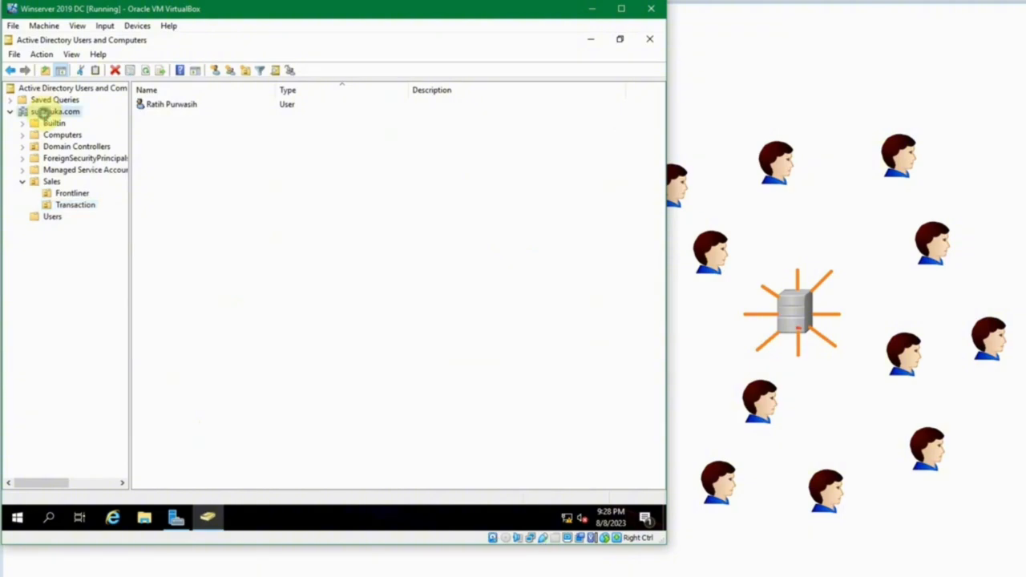
{"action": "double_click", "coordinate": [154, 153]}
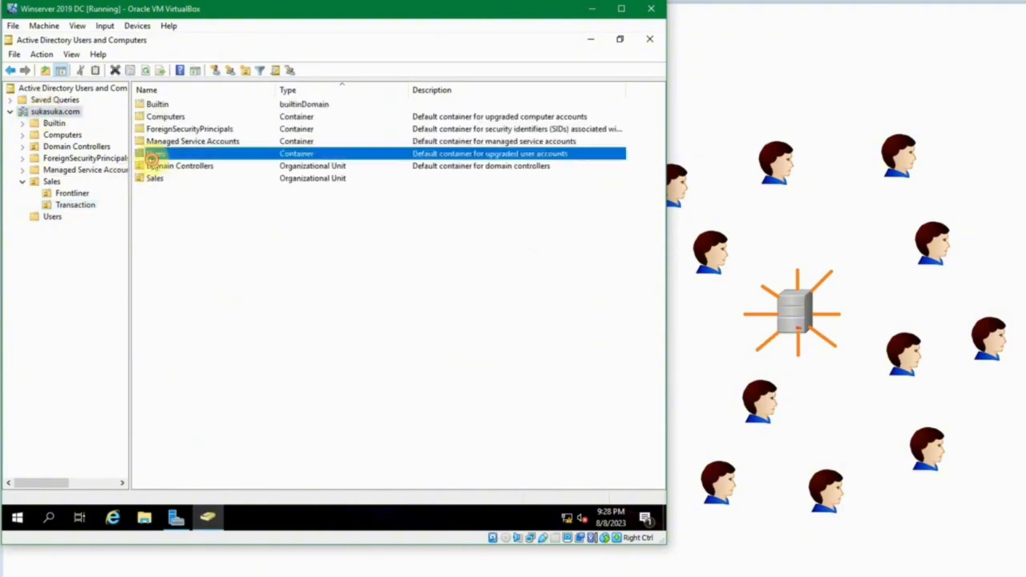
{"action": "left_click", "coordinate": [377, 449]}
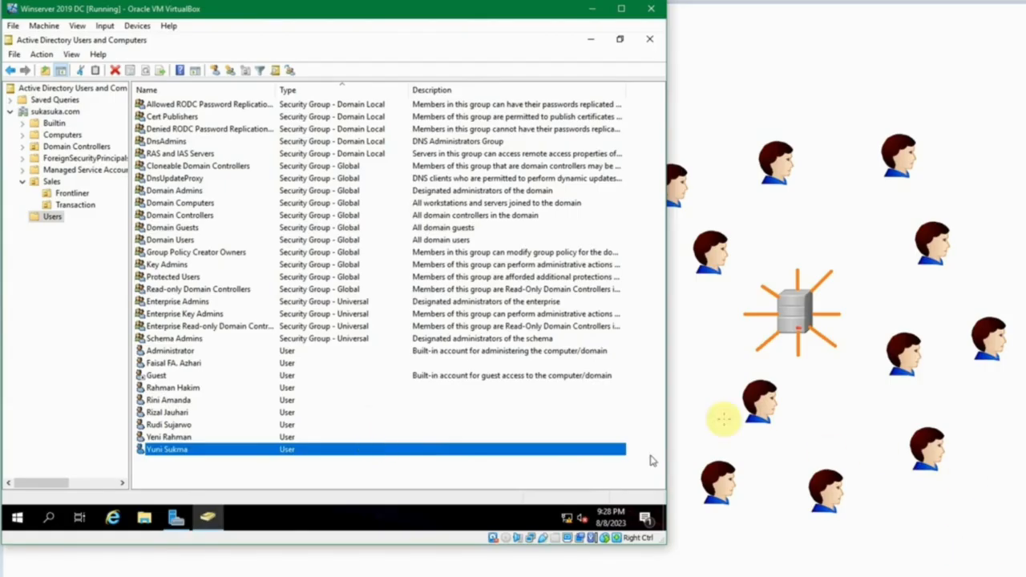
{"action": "left_click", "coordinate": [348, 473]}
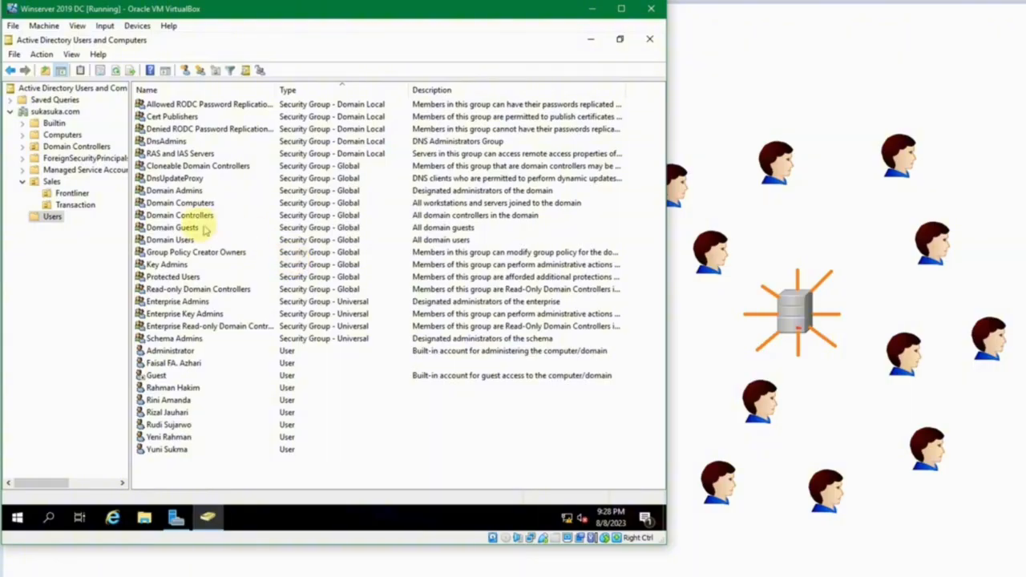
{"action": "left_click", "coordinate": [69, 112]}
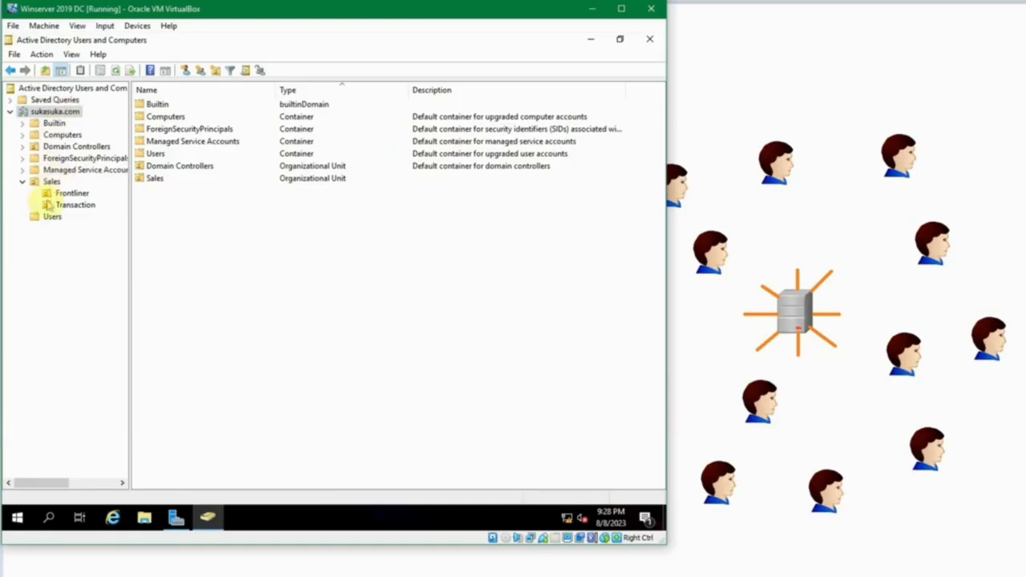
{"action": "left_click", "coordinate": [49, 218]}
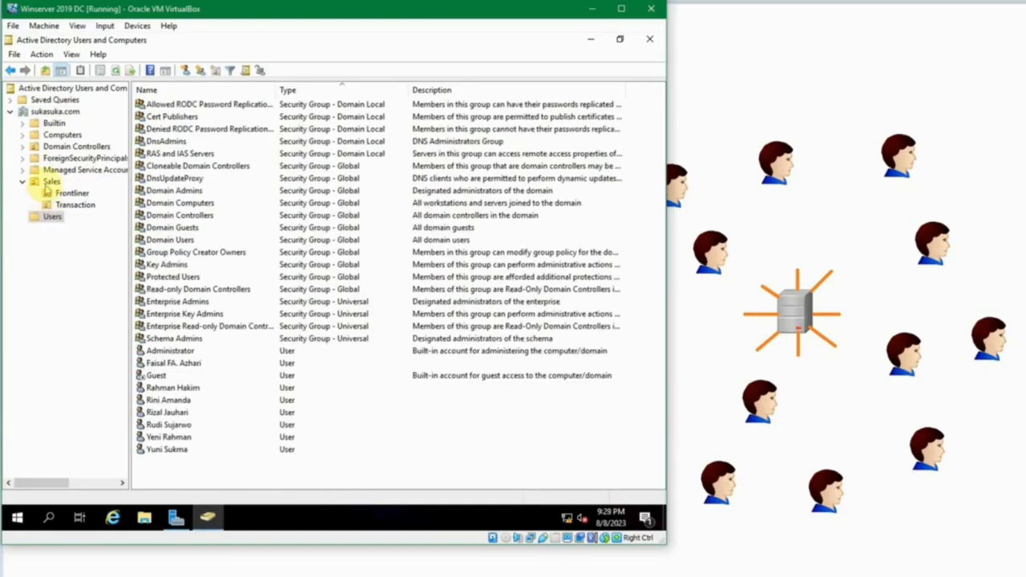
{"action": "left_click", "coordinate": [49, 183]}
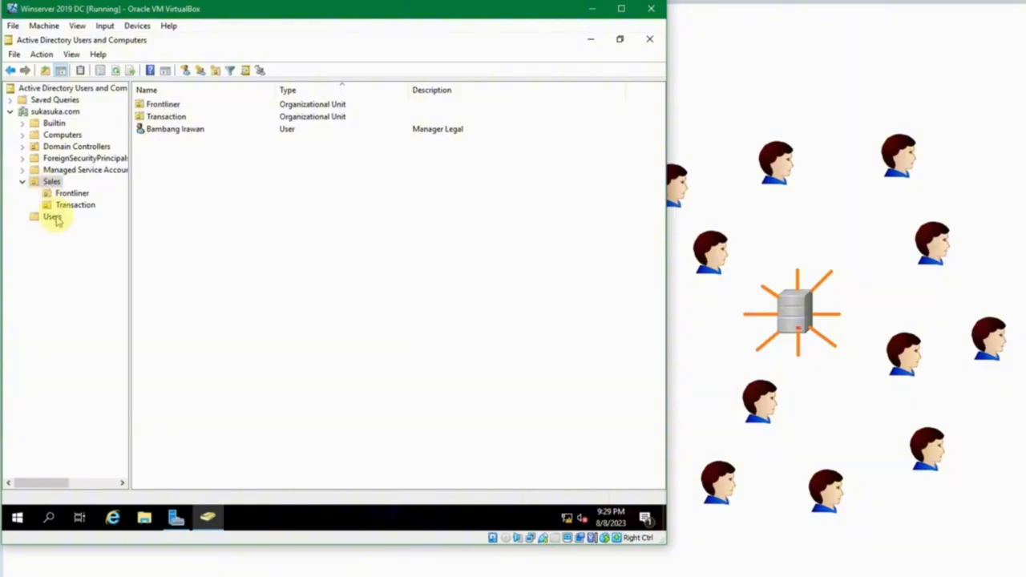
- Start a new group in the Users container and name it Sepedaan
{"action": "left_click", "coordinate": [53, 218]}
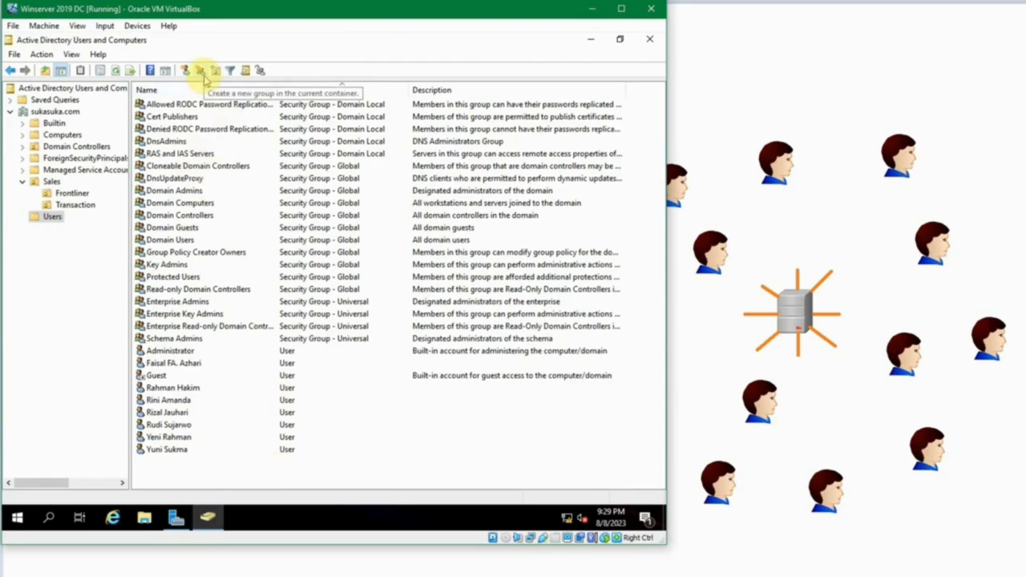
{"action": "right_click", "coordinate": [294, 470]}
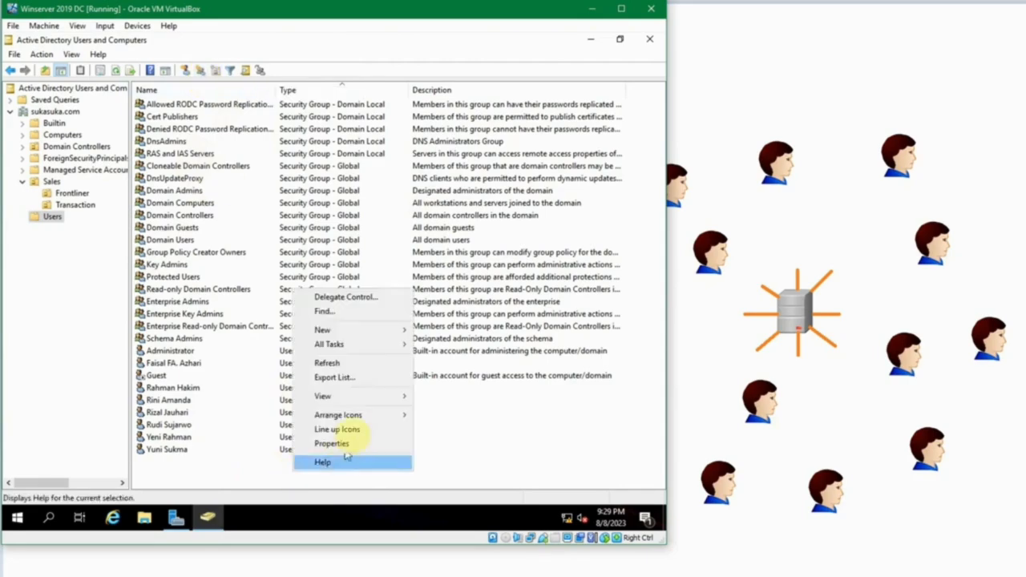
{"action": "mouse_move", "coordinate": [355, 331]}
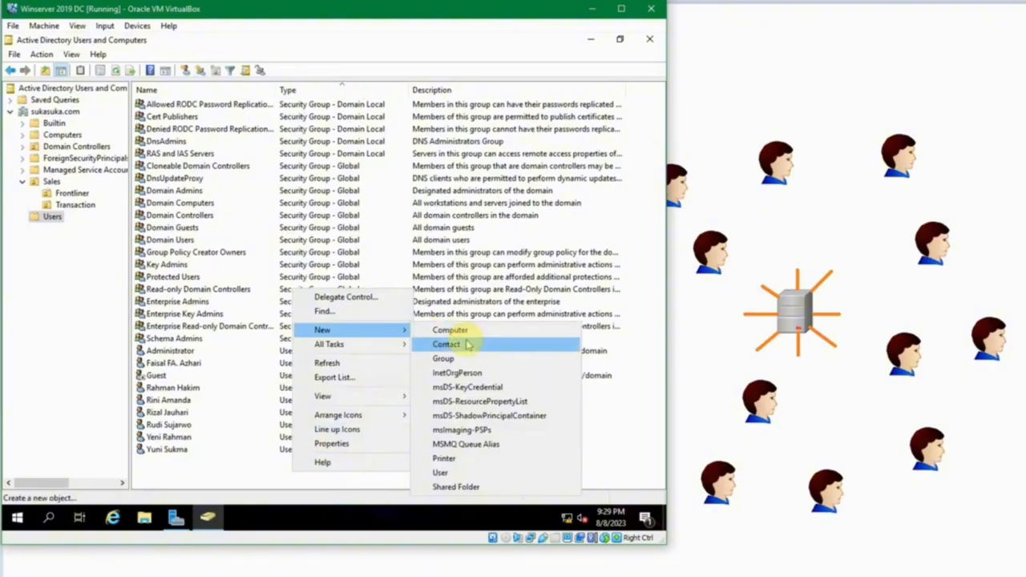
{"action": "left_click", "coordinate": [465, 360]}
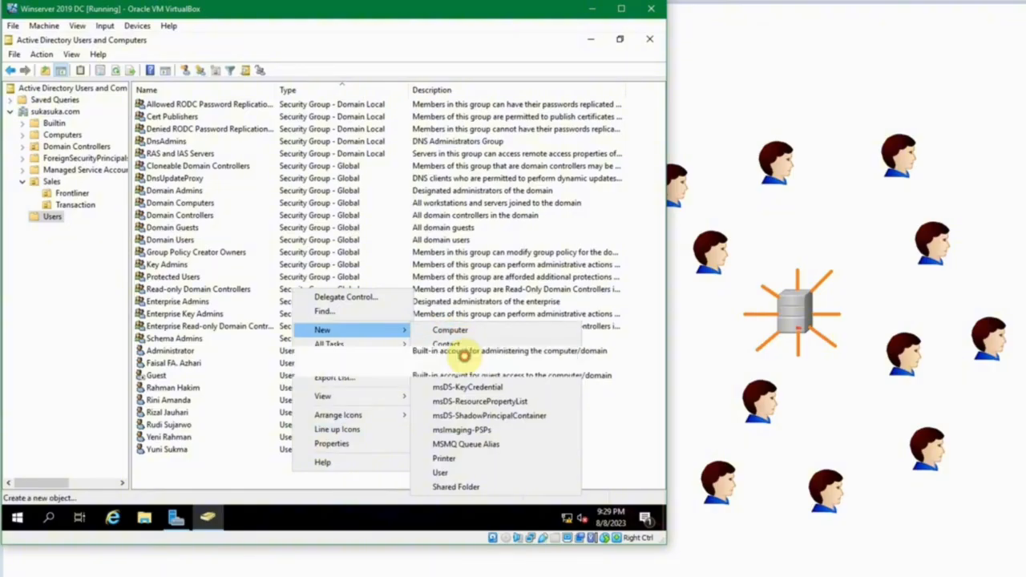
{"action": "left_click", "coordinate": [186, 128]}
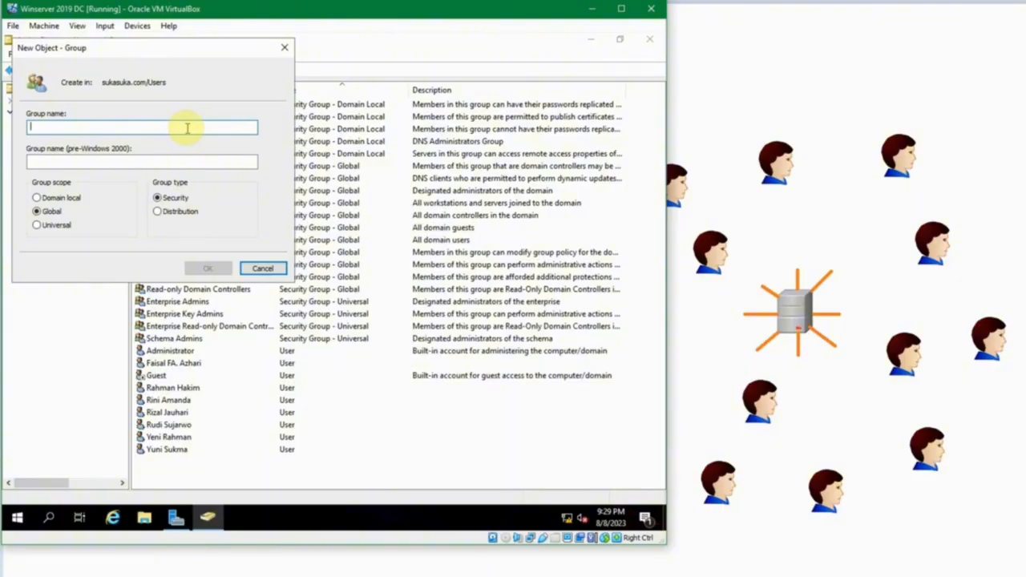
{"action": "type", "text": "Sepedaan"}
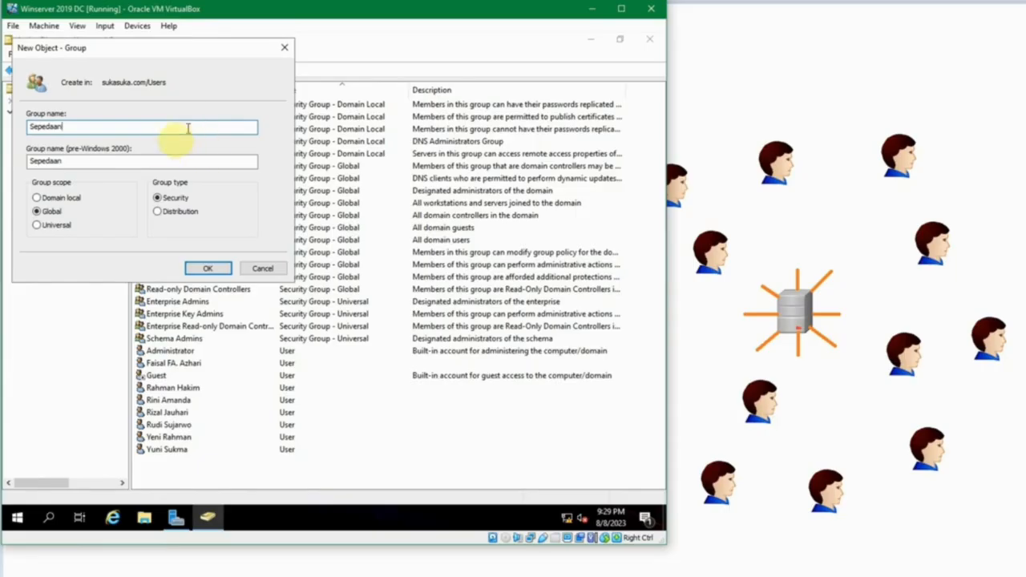
- Set the new group's scope to Global and its type to Distribution, and create it
{"action": "left_click", "coordinate": [37, 198]}
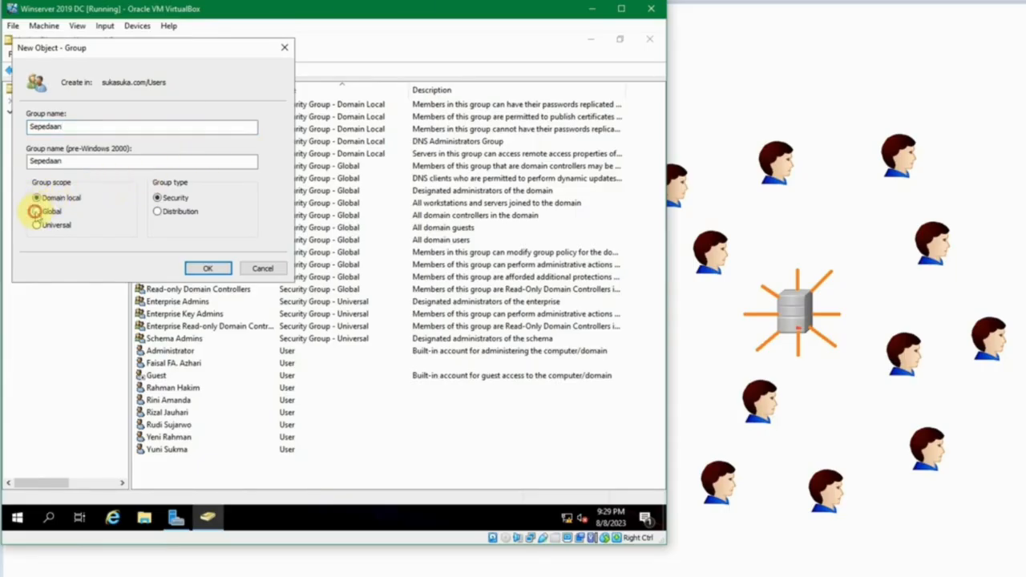
{"action": "left_click", "coordinate": [37, 211]}
{"action": "left_click", "coordinate": [36, 225]}
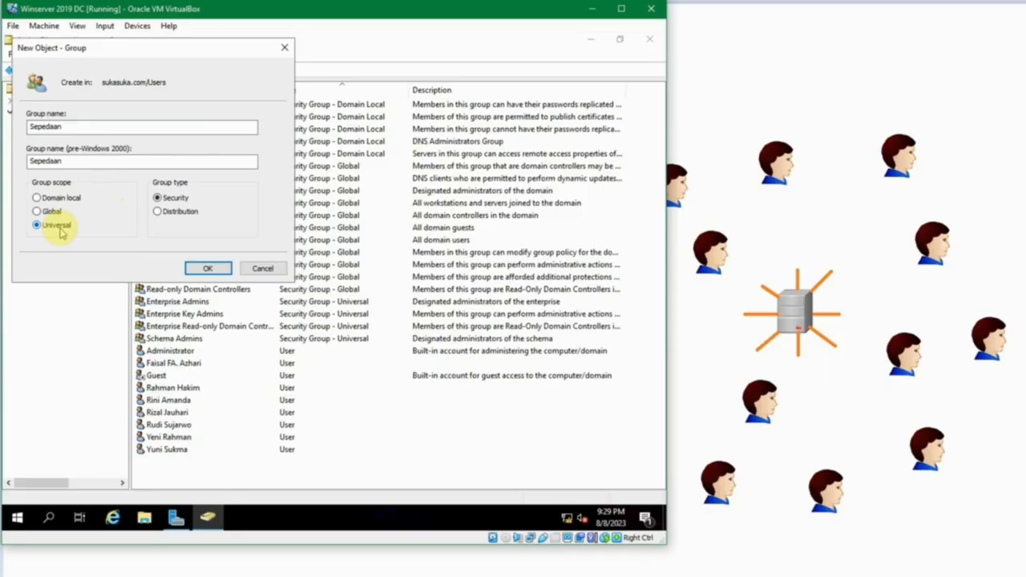
{"action": "left_click", "coordinate": [53, 212]}
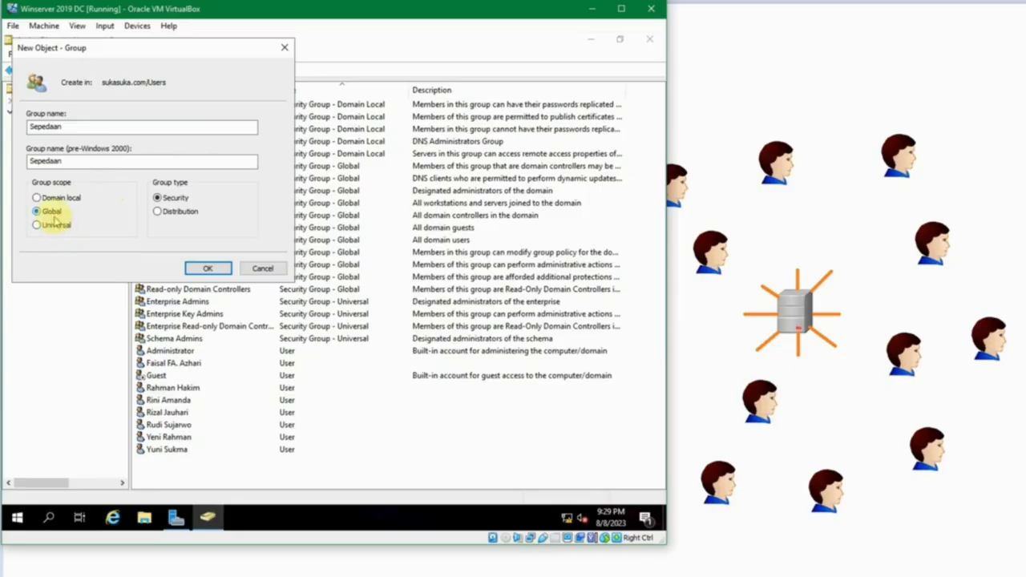
{"action": "left_click", "coordinate": [165, 217]}
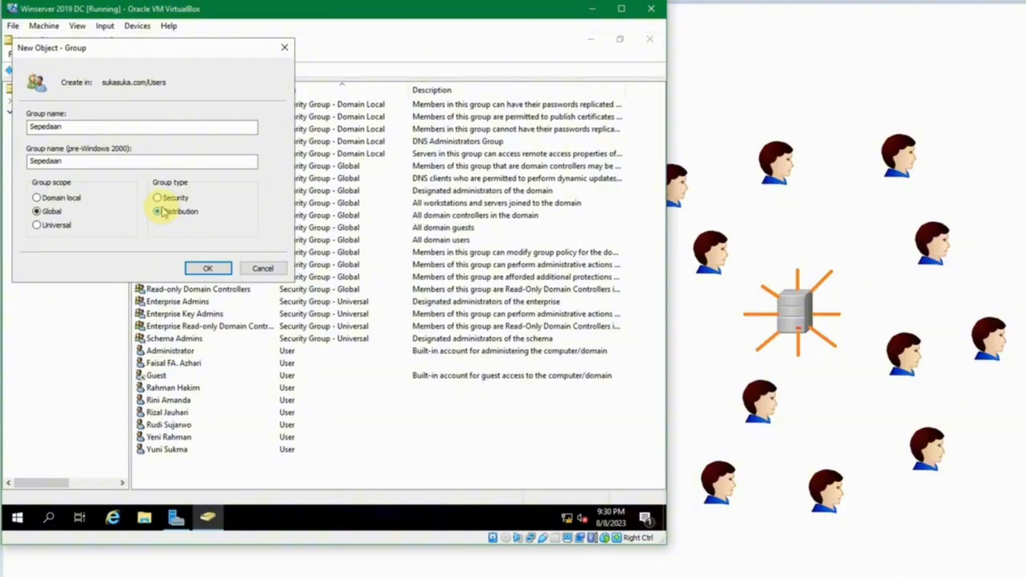
{"action": "left_click", "coordinate": [206, 267]}
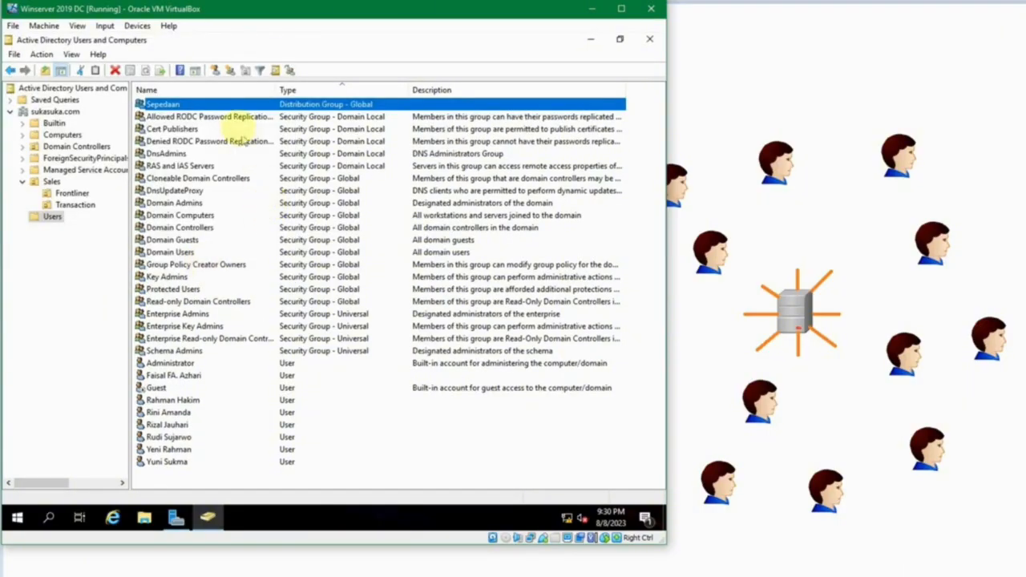
- Add a user from the Users container, looked up by first name, to the member list of the Sepedaan group
{"action": "double_click", "coordinate": [171, 104]}
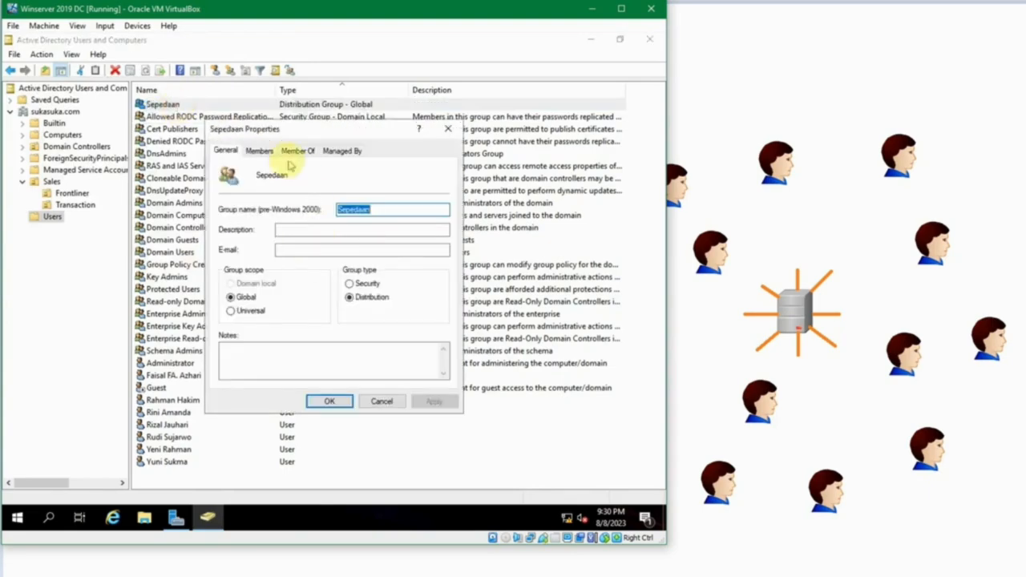
{"action": "left_click", "coordinate": [382, 401]}
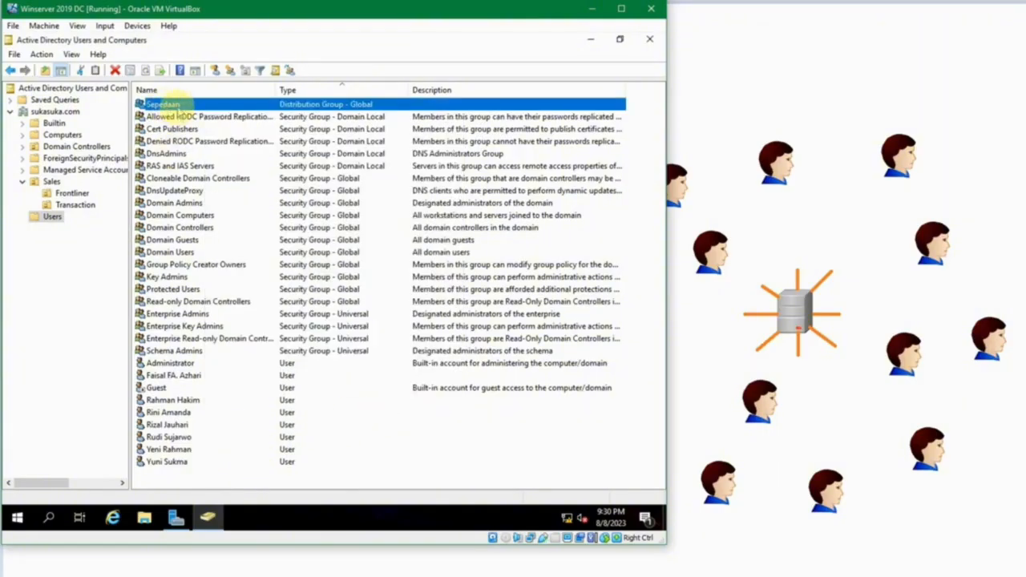
{"action": "double_click", "coordinate": [171, 106]}
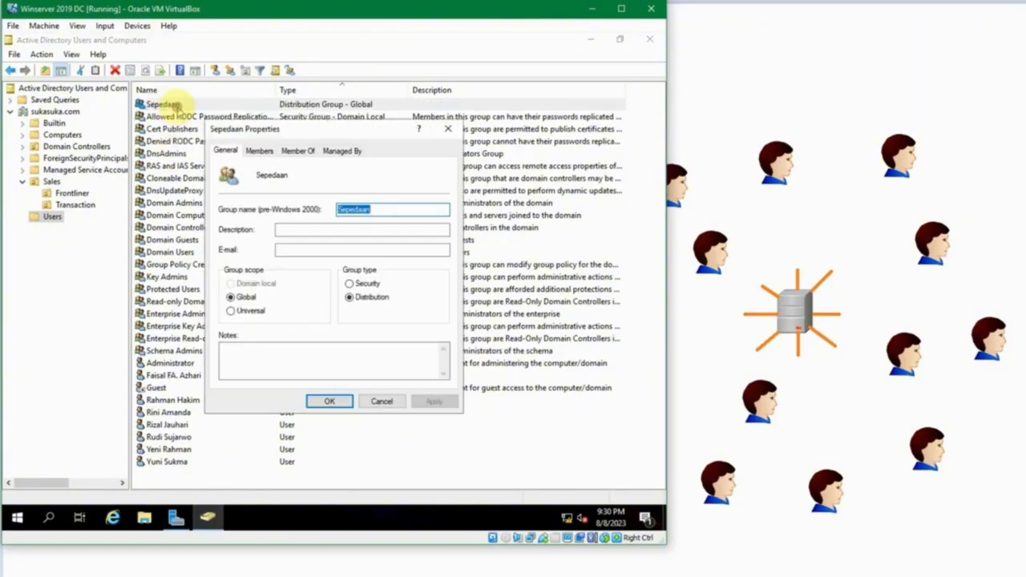
{"action": "left_click", "coordinate": [258, 150]}
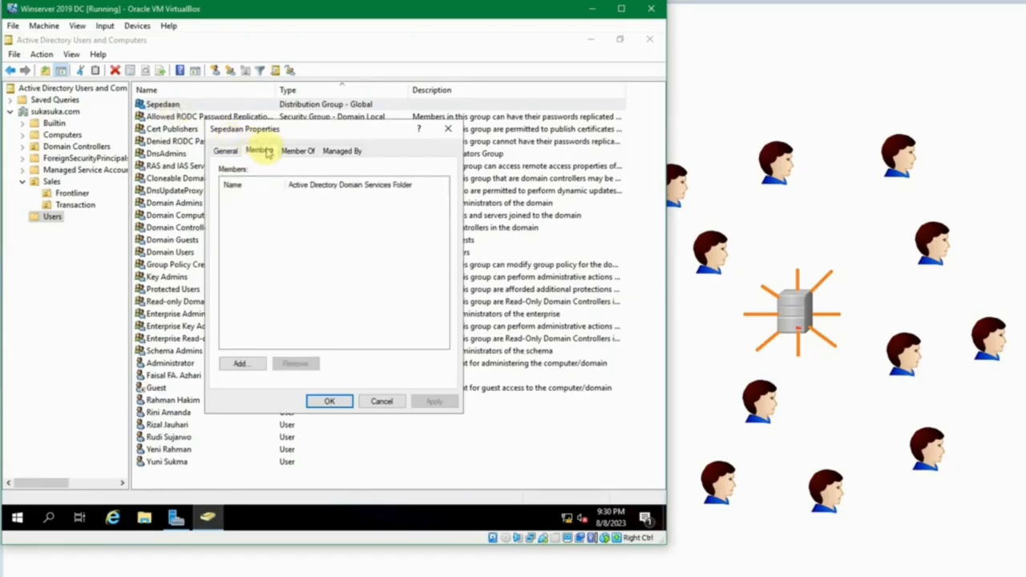
{"action": "left_click", "coordinate": [255, 364]}
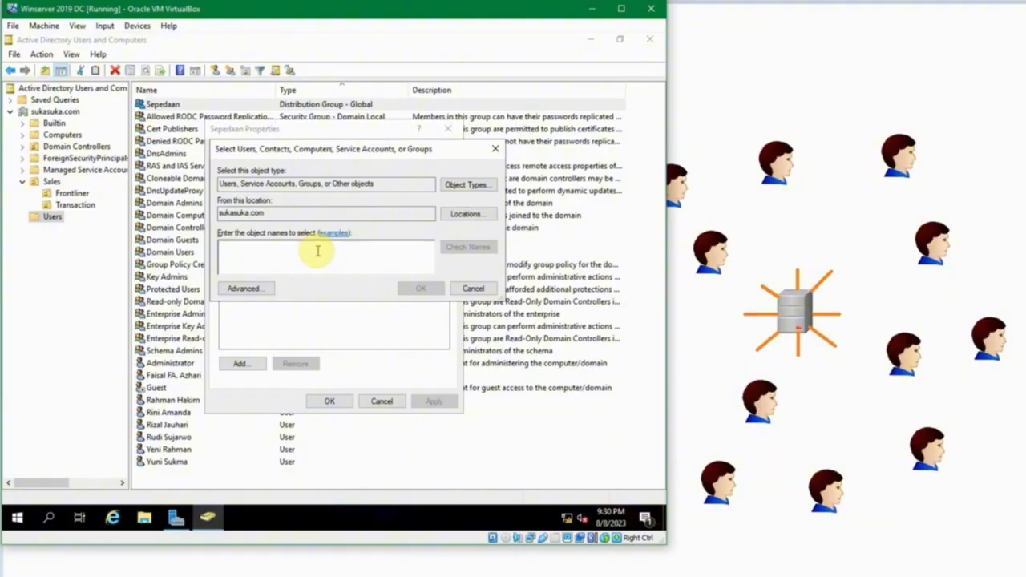
{"action": "type", "text": "rini"}
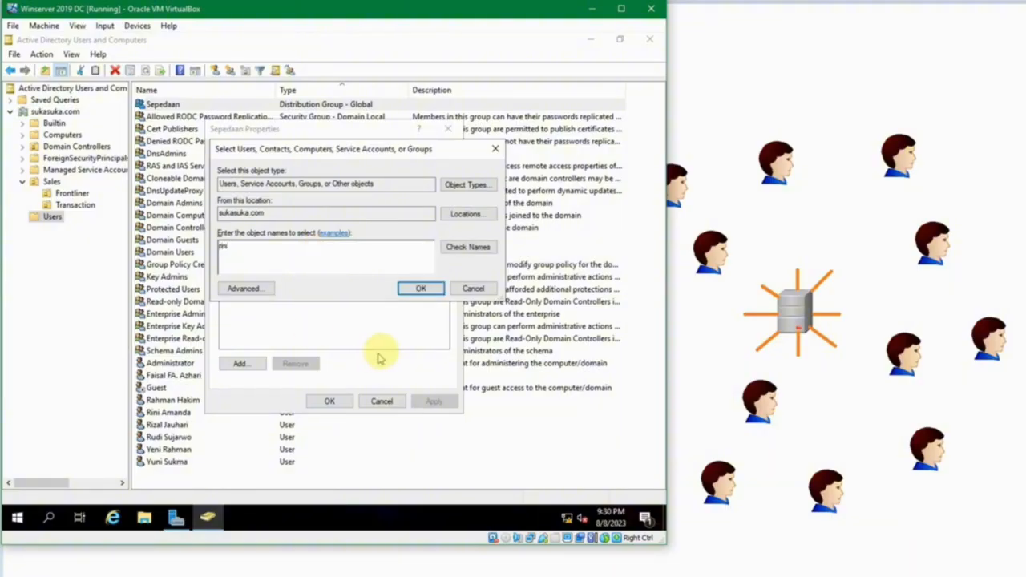
{"action": "left_click", "coordinate": [455, 249]}
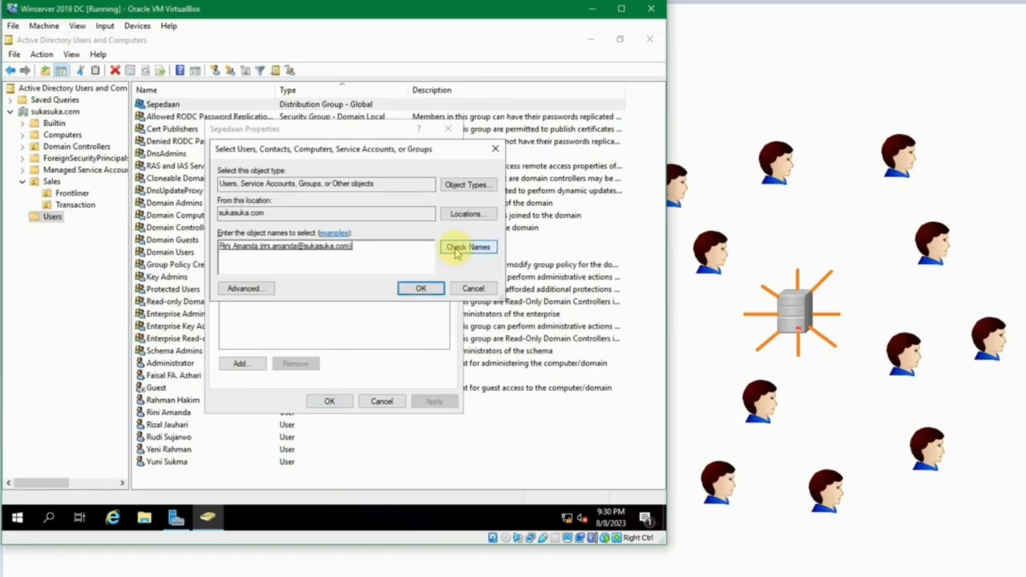
{"action": "left_click", "coordinate": [417, 288]}
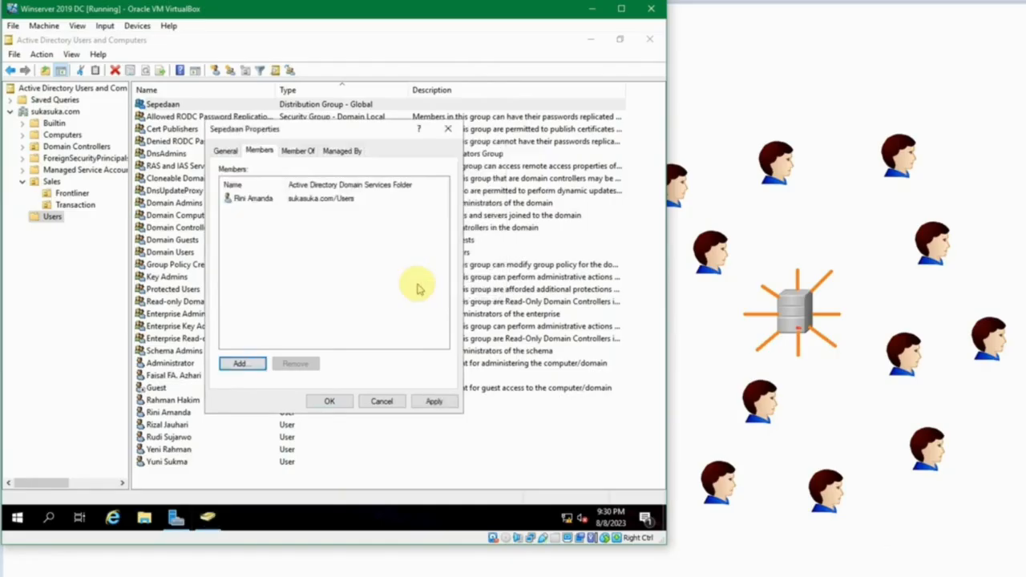
- Check the Sepedaan group's own memberships and its member list, and save the group's properties
{"action": "left_click", "coordinate": [301, 151]}
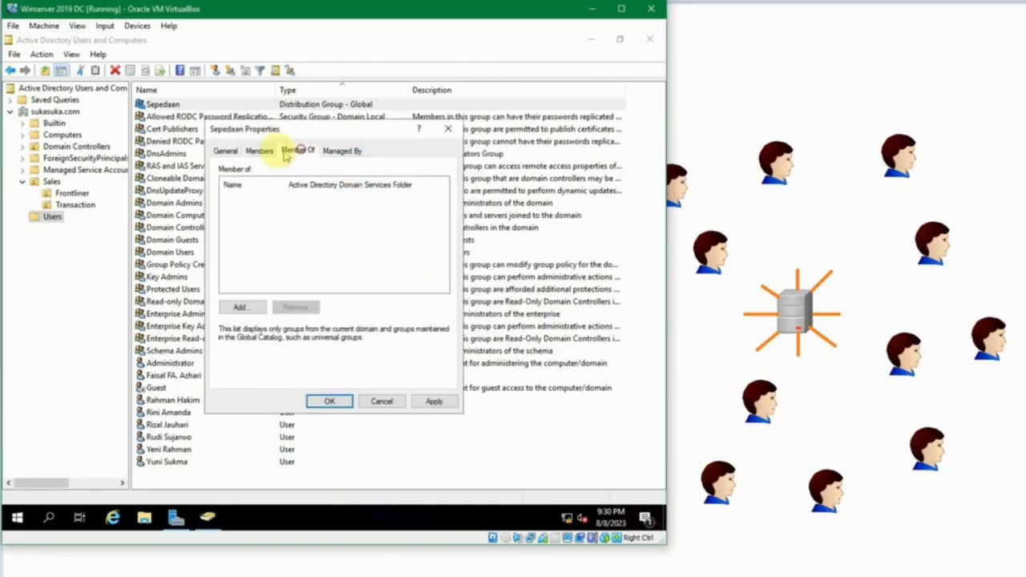
{"action": "left_click", "coordinate": [270, 153]}
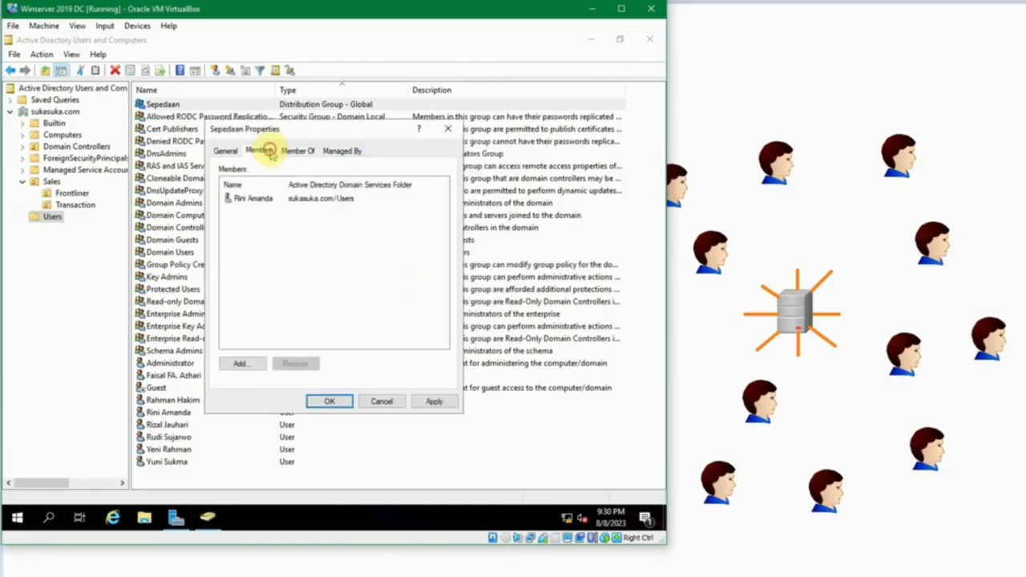
{"action": "left_click", "coordinate": [244, 199]}
{"action": "left_click", "coordinate": [329, 401]}
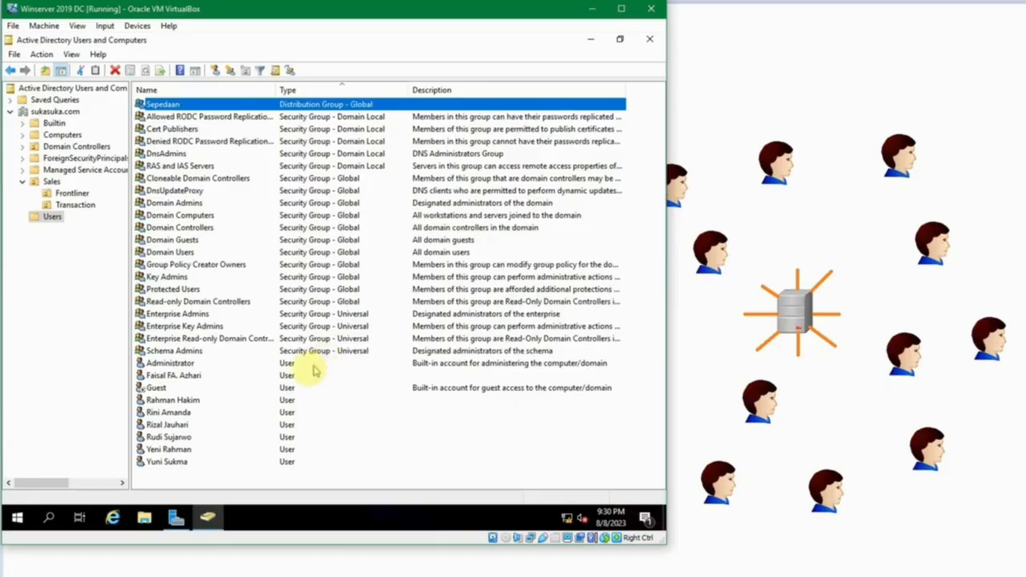
- Add the user listed directly after Sepedaan's existing member to the Sepedaan group through that user's own group memberships, looking the group up as "sepeda"
{"action": "left_click", "coordinate": [178, 425]}
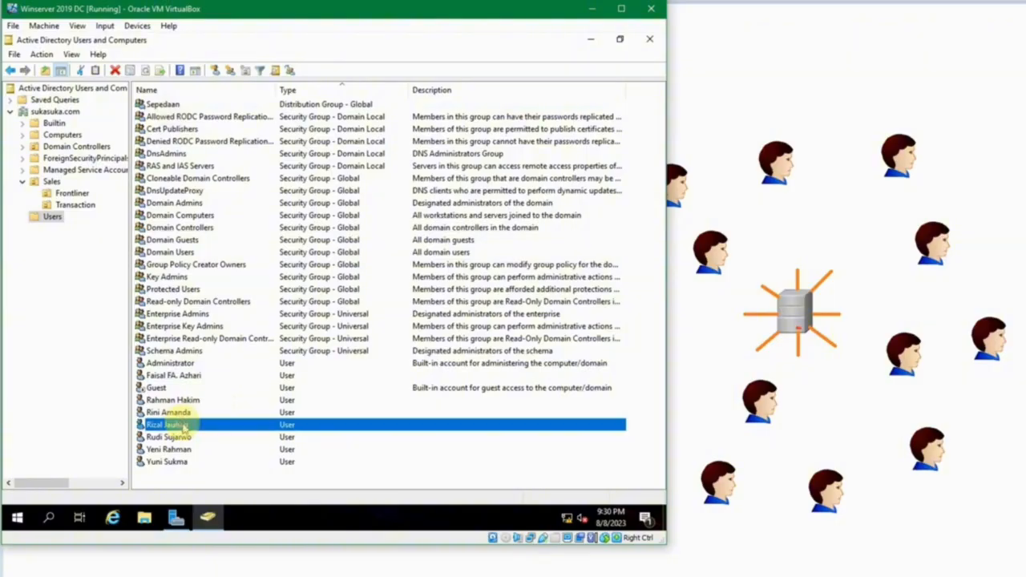
{"action": "right_click", "coordinate": [183, 427]}
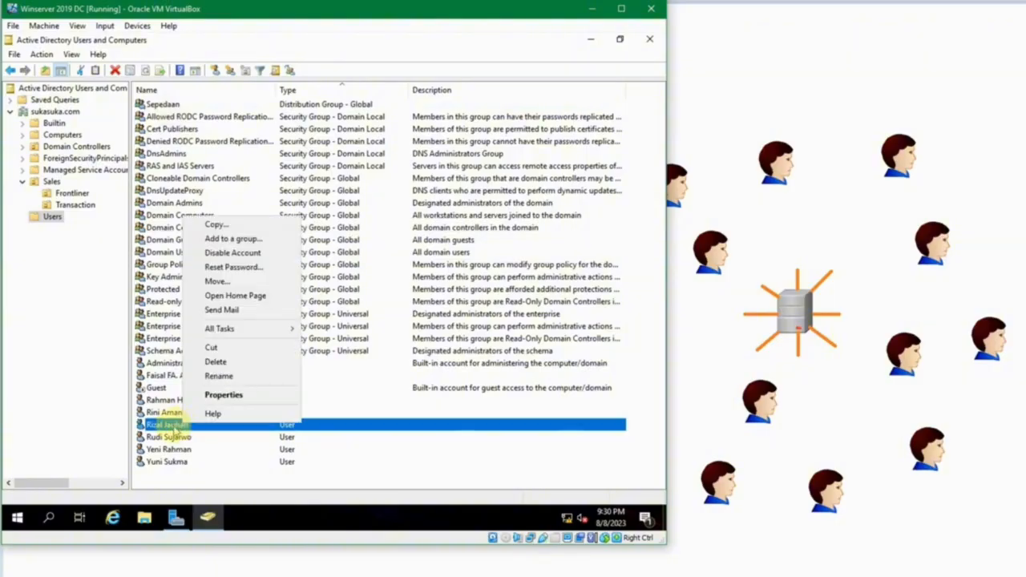
{"action": "left_click", "coordinate": [252, 401]}
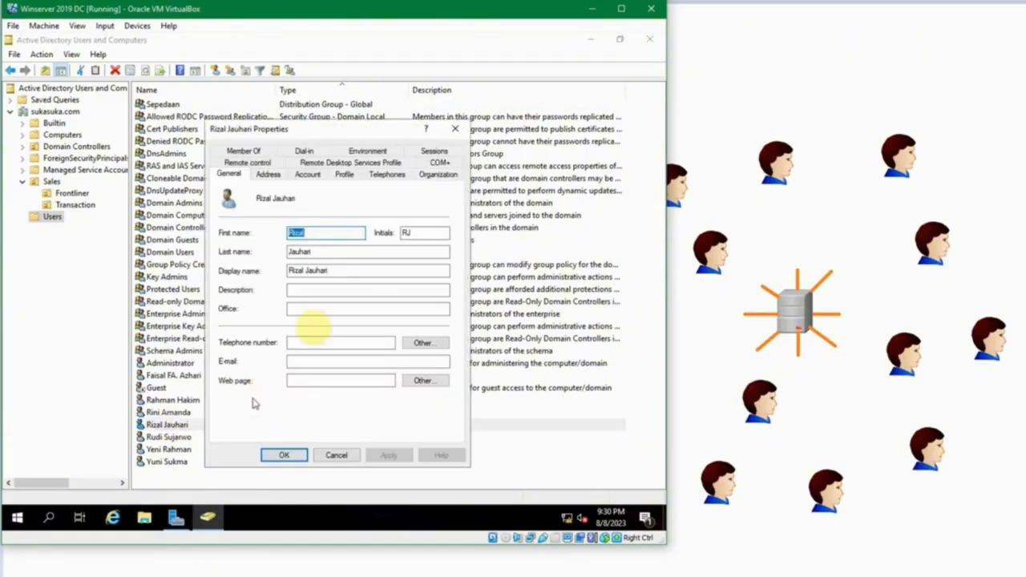
{"action": "left_click", "coordinate": [244, 152]}
{"action": "left_click", "coordinate": [253, 335]}
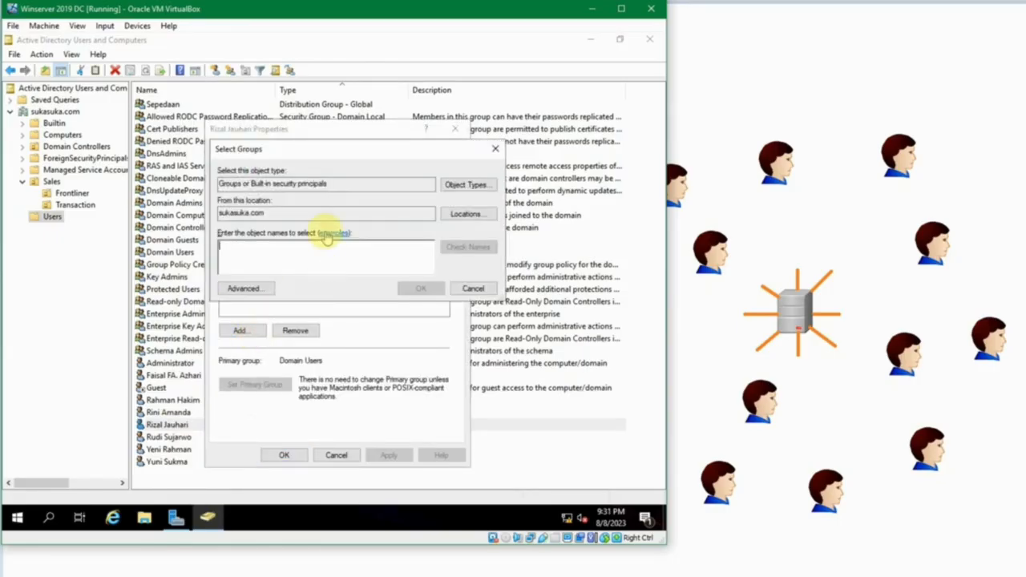
{"action": "type", "text": "s"}
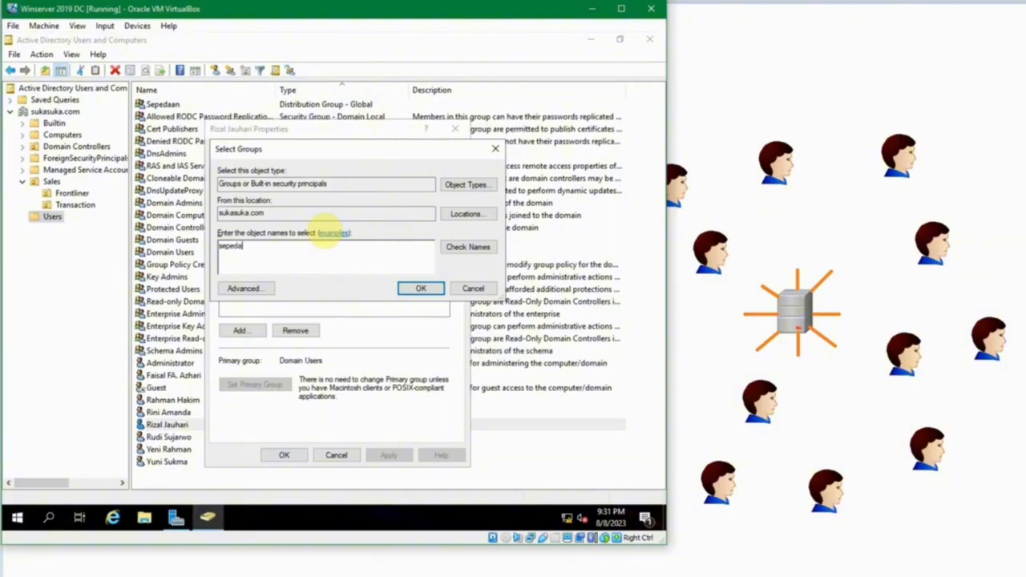
{"action": "type", "text": "epeda"}
{"action": "left_click", "coordinate": [468, 247]}
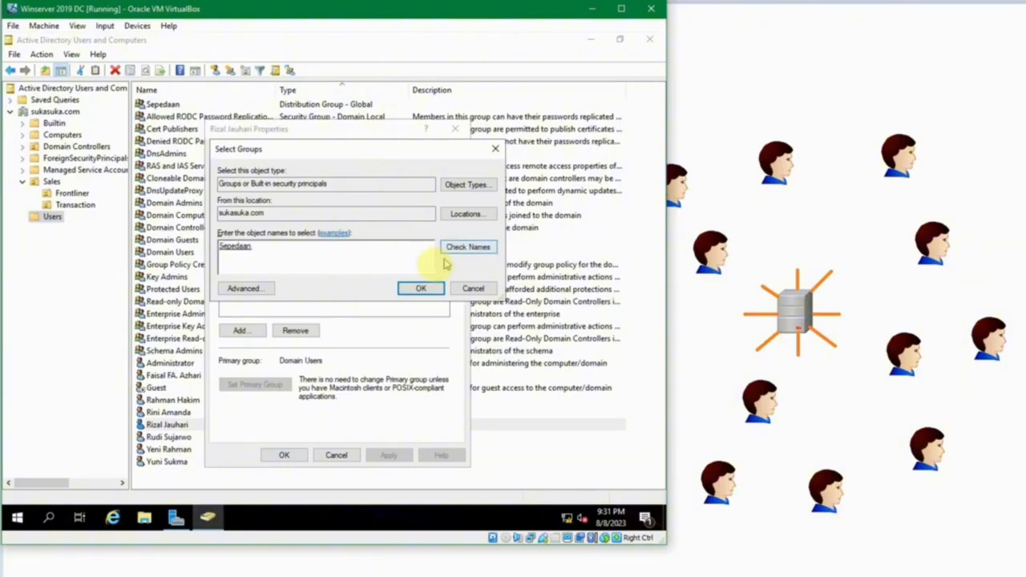
{"action": "left_click", "coordinate": [417, 287]}
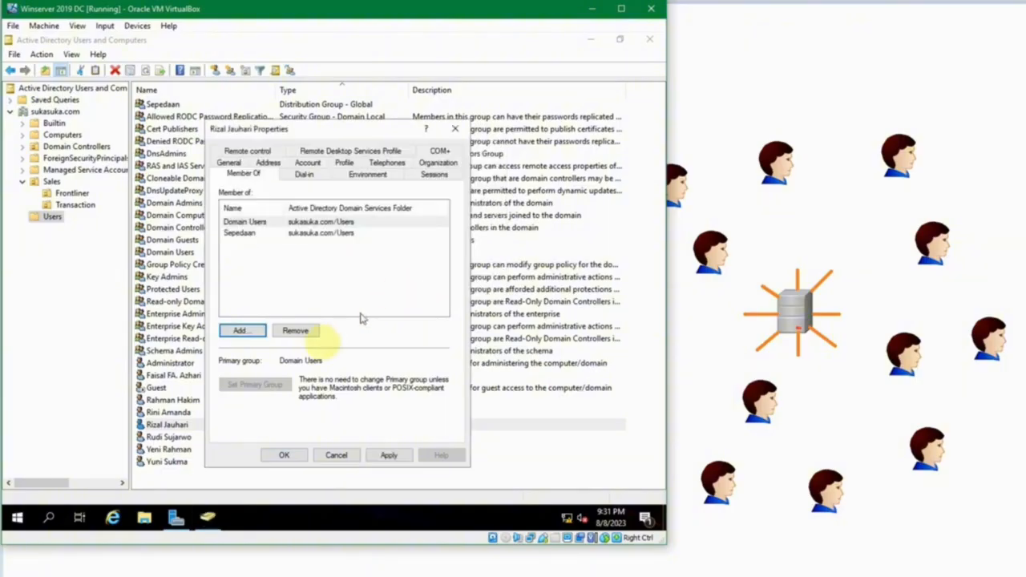
{"action": "left_click", "coordinate": [284, 455]}
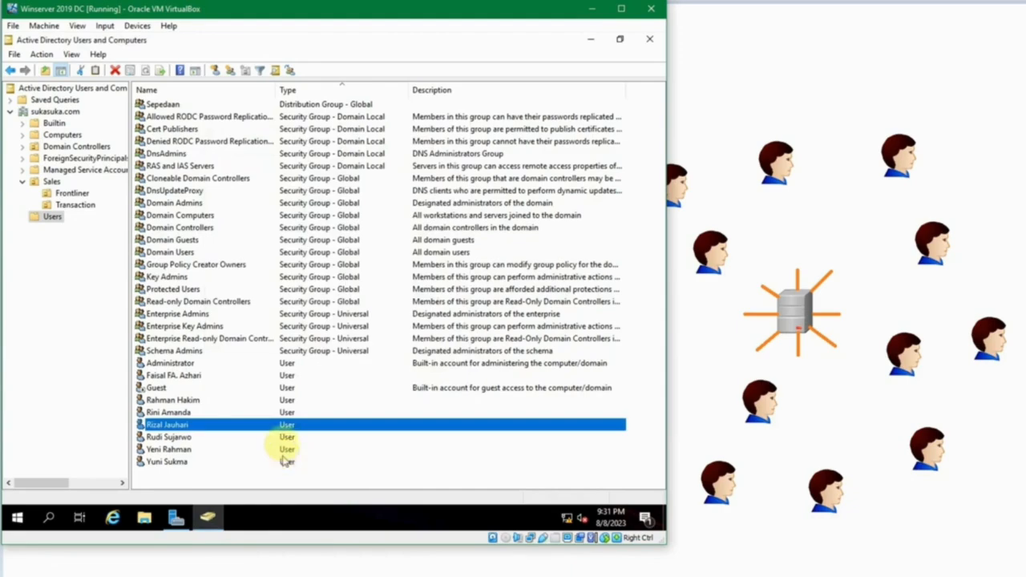
- Review the member list of the Sepedaan group and close its properties
{"action": "double_click", "coordinate": [163, 104]}
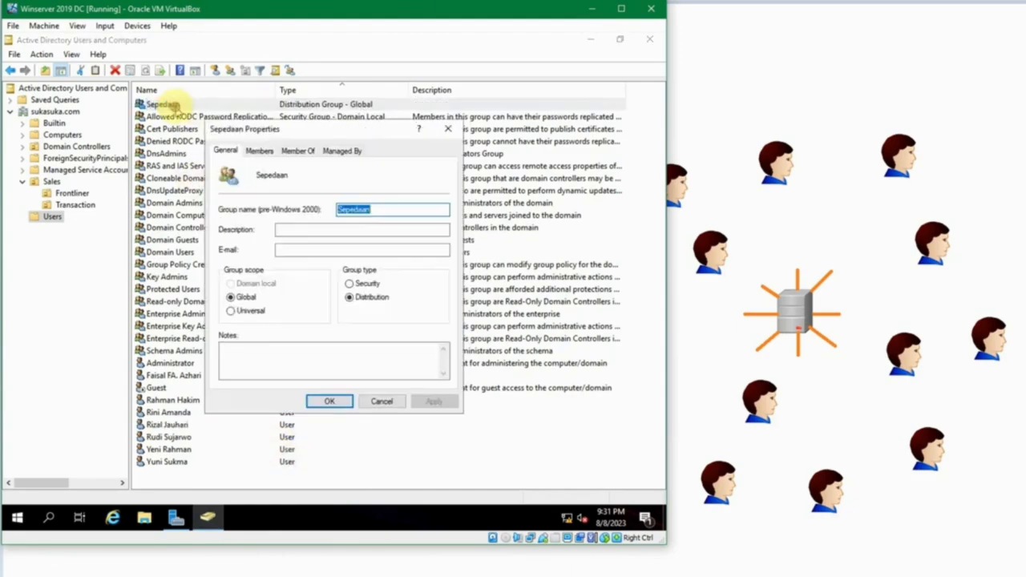
{"action": "left_click", "coordinate": [259, 151]}
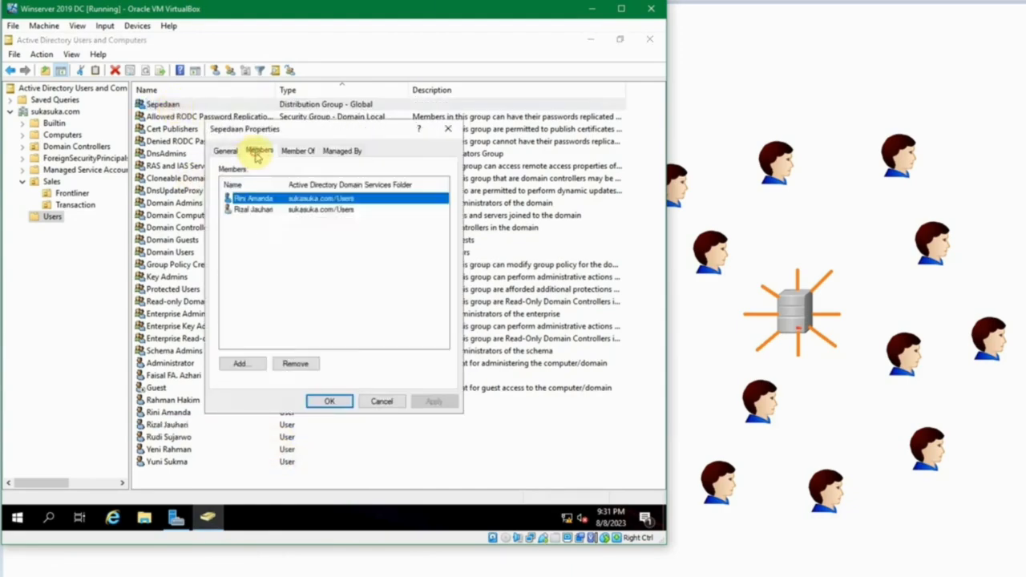
{"action": "left_click", "coordinate": [247, 210]}
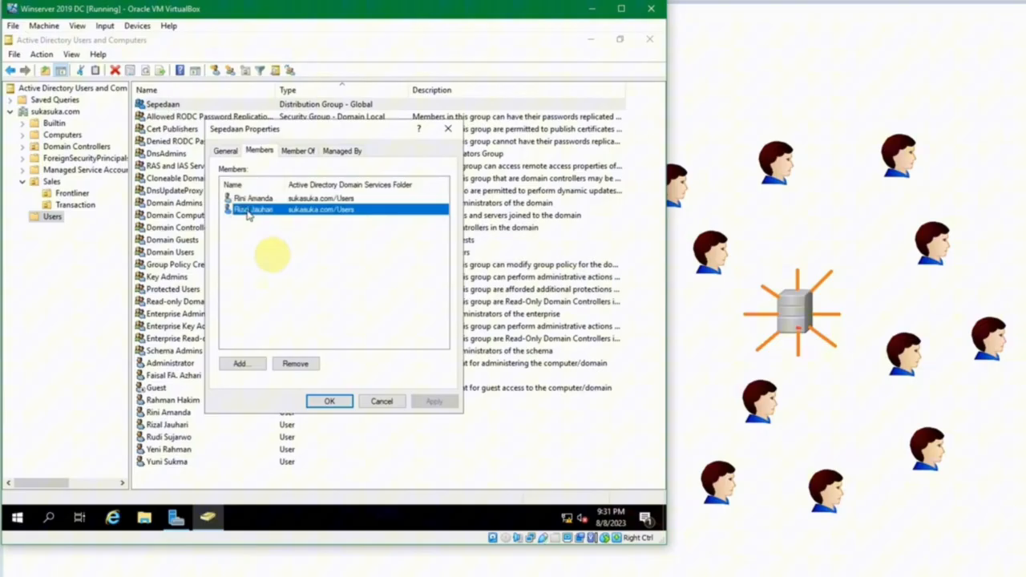
{"action": "left_click", "coordinate": [272, 255]}
{"action": "left_click", "coordinate": [334, 401]}
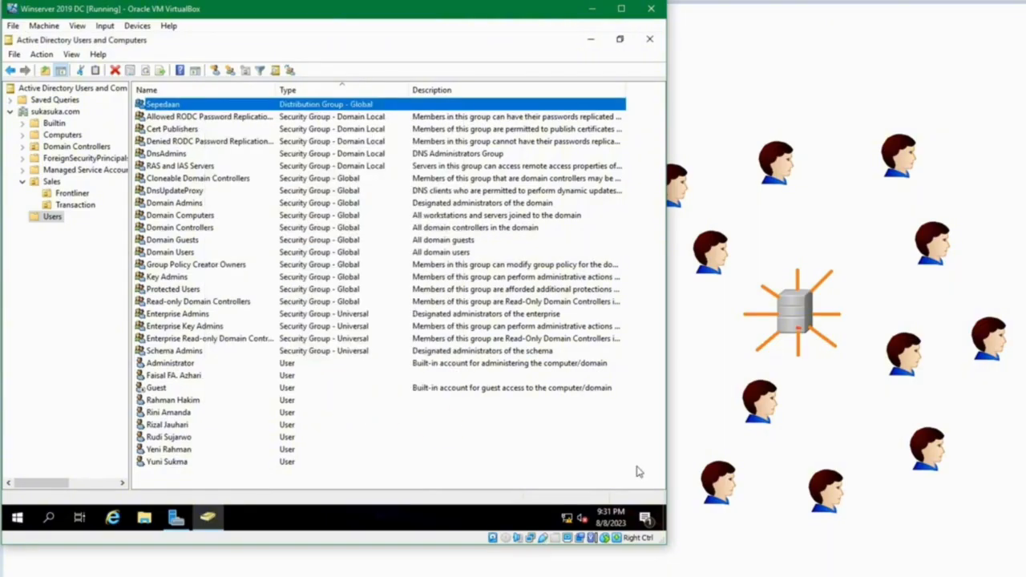
{"action": "key", "text": "alt+Tab"}
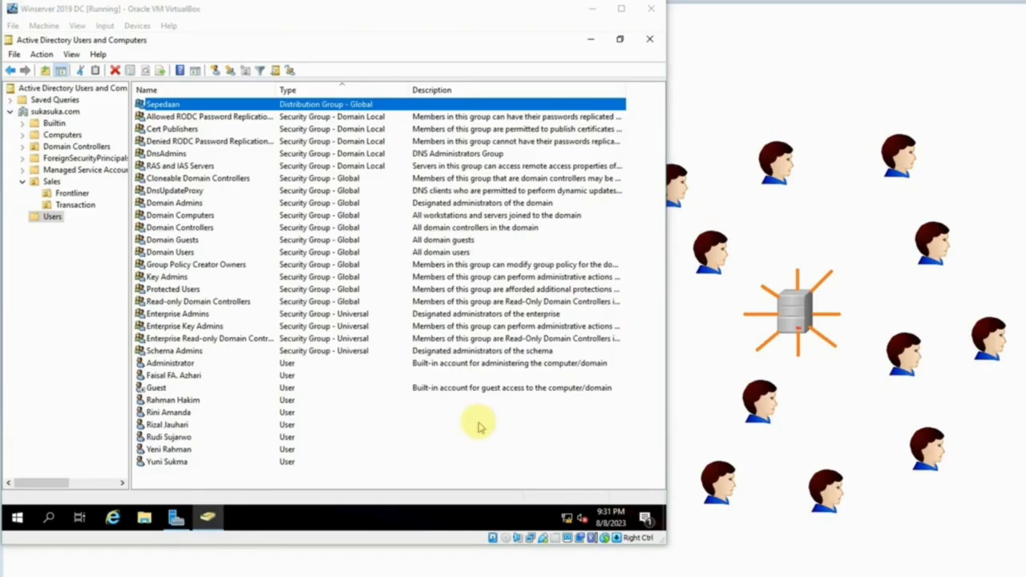
{"action": "left_click", "coordinate": [458, 439]}
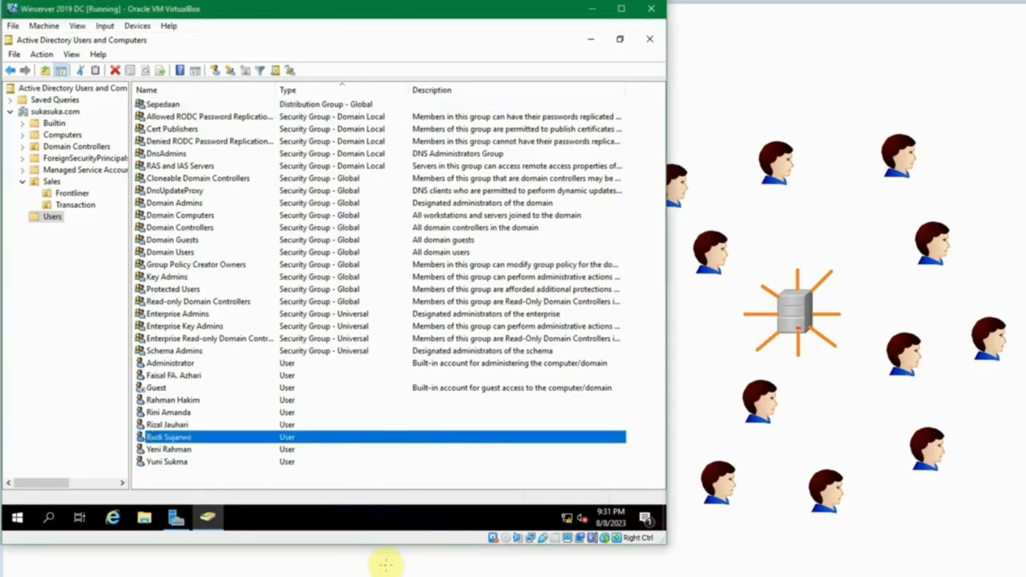
{"action": "key", "text": "alt+Tab"}
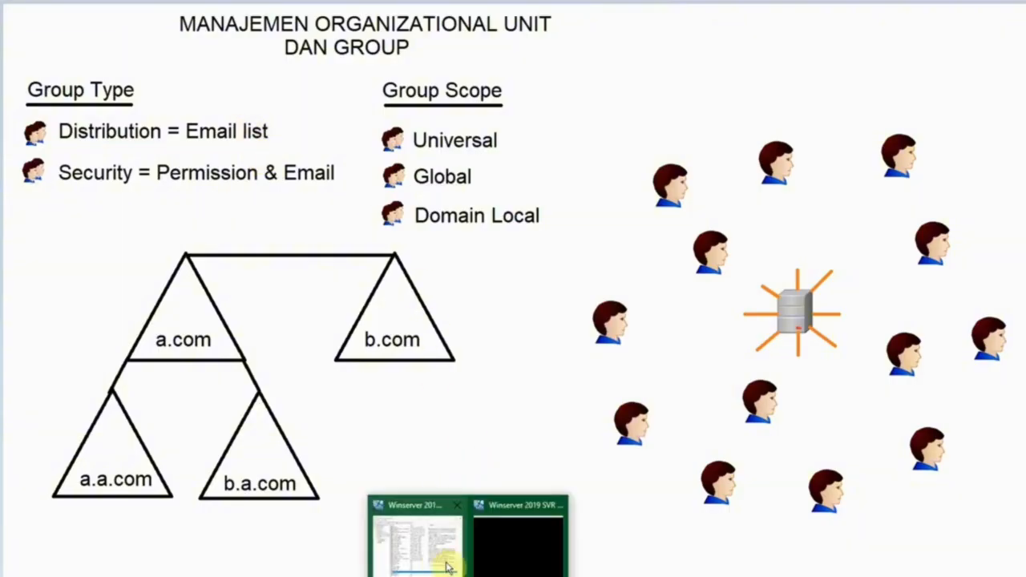
{"action": "left_click", "coordinate": [433, 559]}
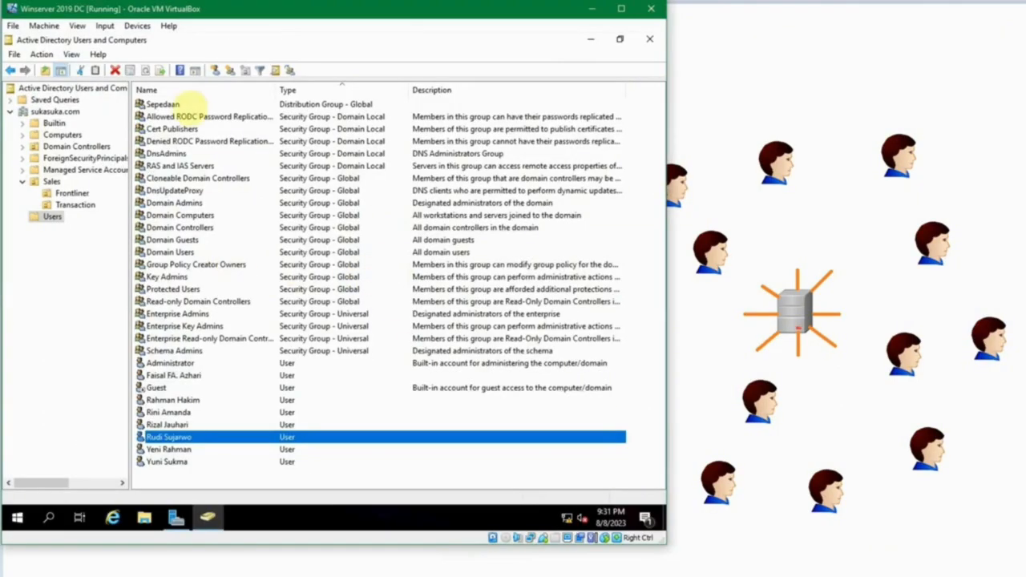
- Start a new group in the Users container and name it Sales
{"action": "left_click", "coordinate": [229, 70]}
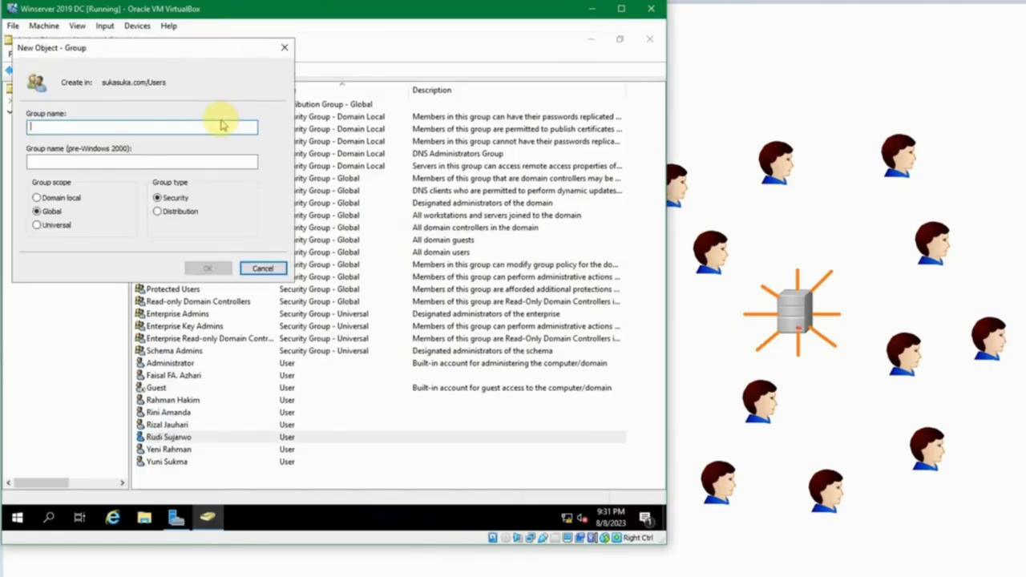
{"action": "type", "text": "F"}
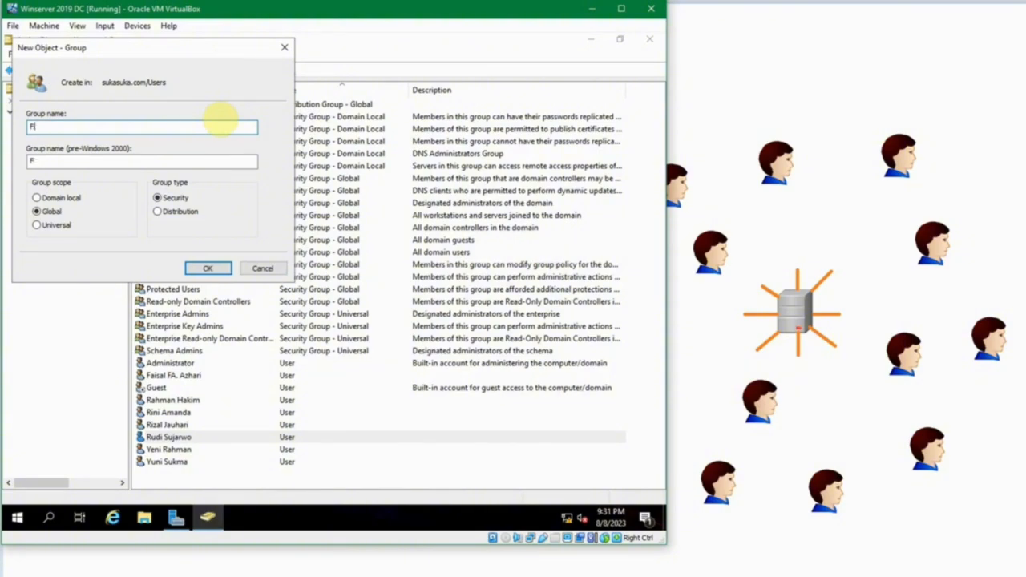
{"action": "key", "text": "BackSpace"}
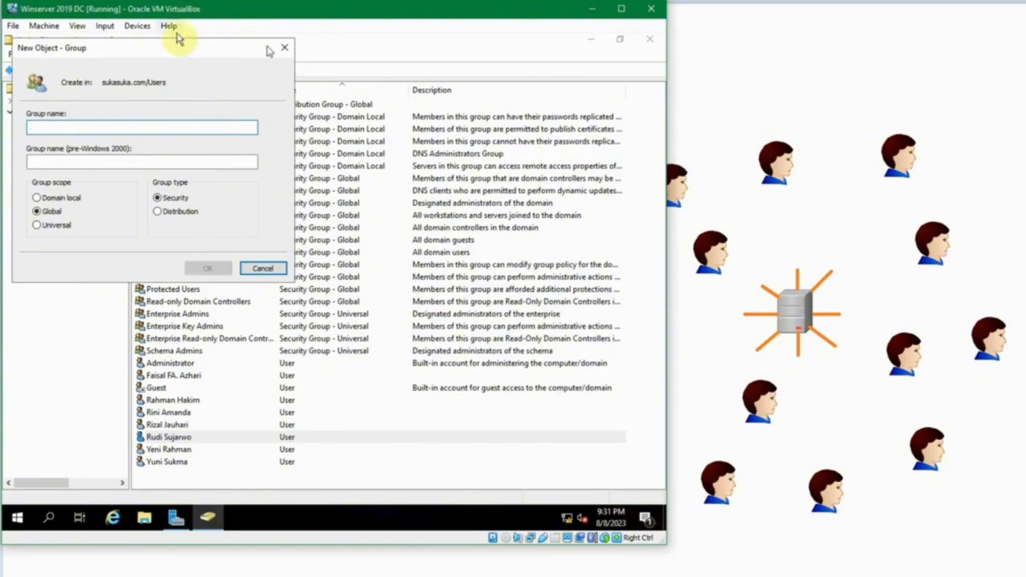
{"action": "left_click_drag", "start_coordinate": [173, 53], "coordinate": [389, 104]}
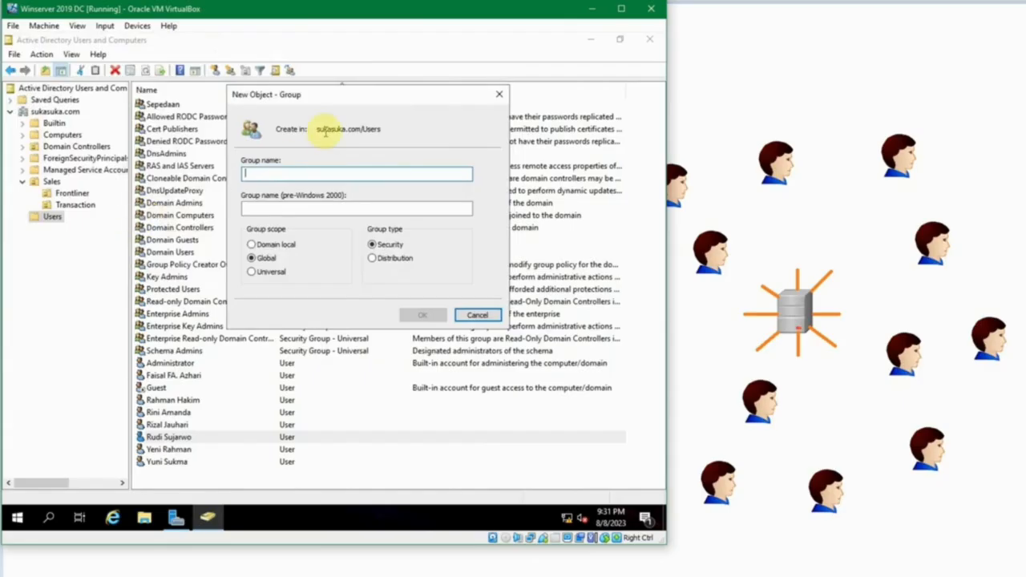
{"action": "type", "text": "Sales"}
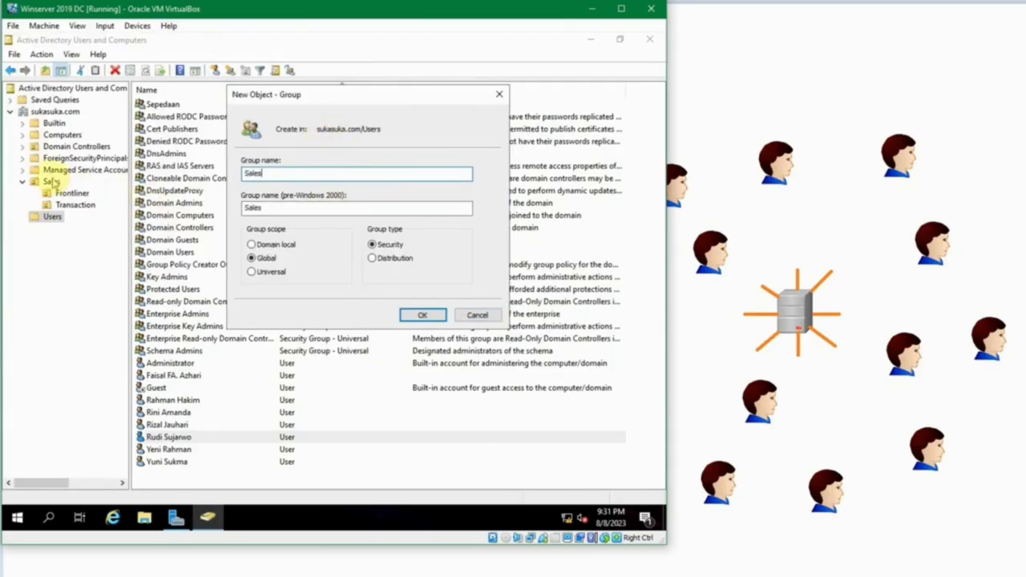
{"action": "left_click_drag", "start_coordinate": [275, 170], "coordinate": [216, 167]}
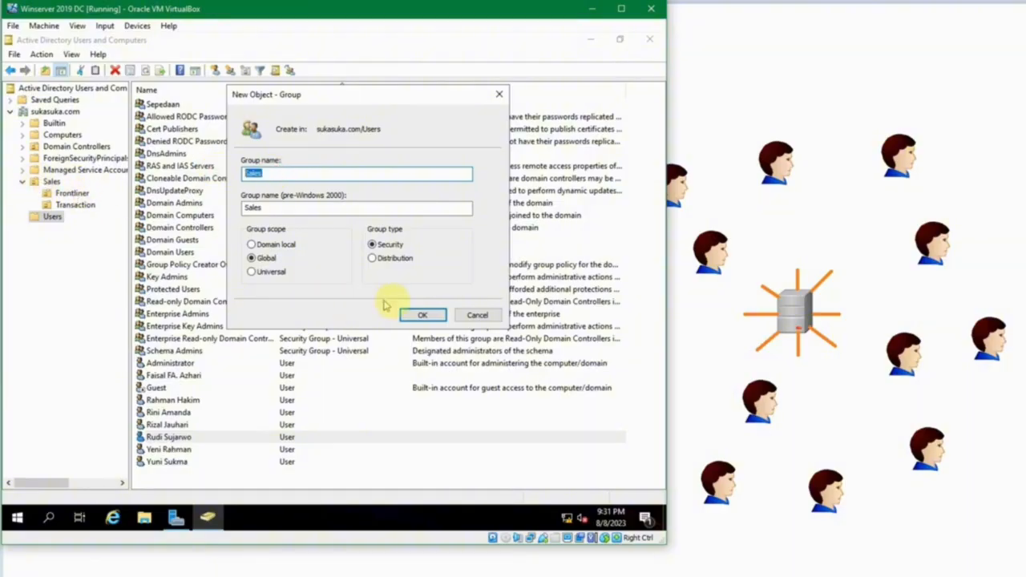
- Set the new Sales group's scope to Global and its type to Security, and create it
{"action": "left_click", "coordinate": [256, 259]}
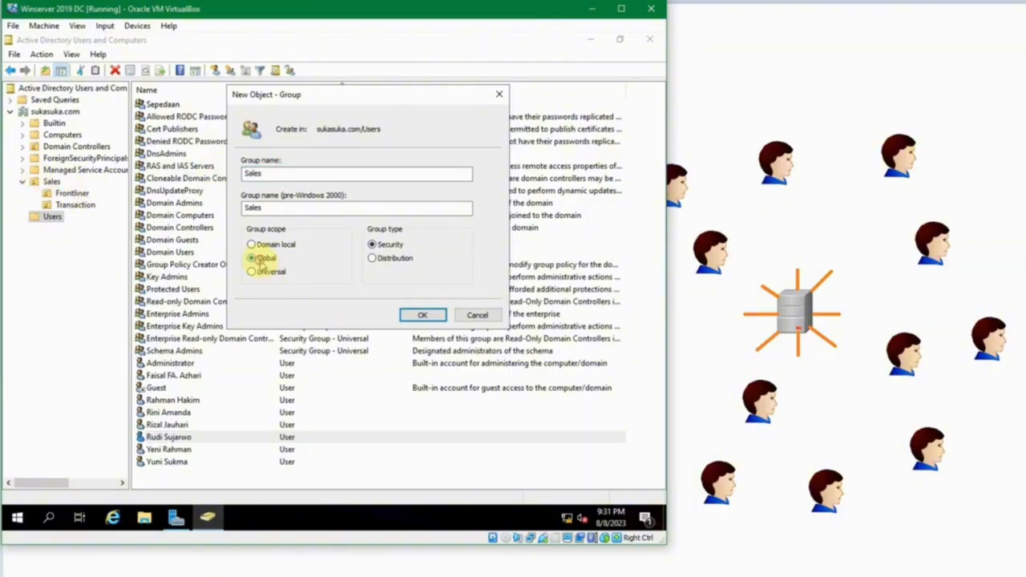
{"action": "left_click", "coordinate": [383, 248]}
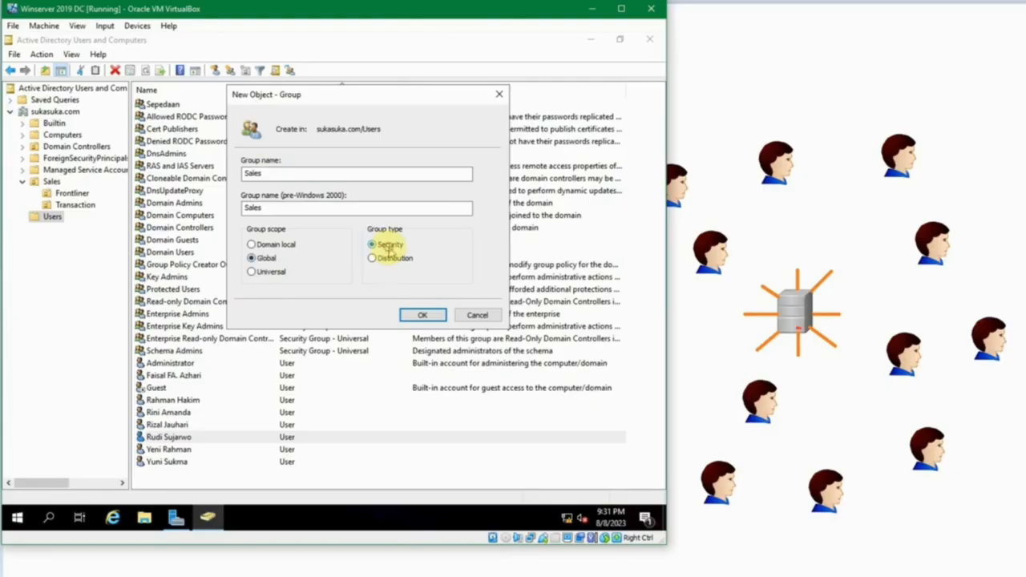
{"action": "left_click", "coordinate": [418, 313]}
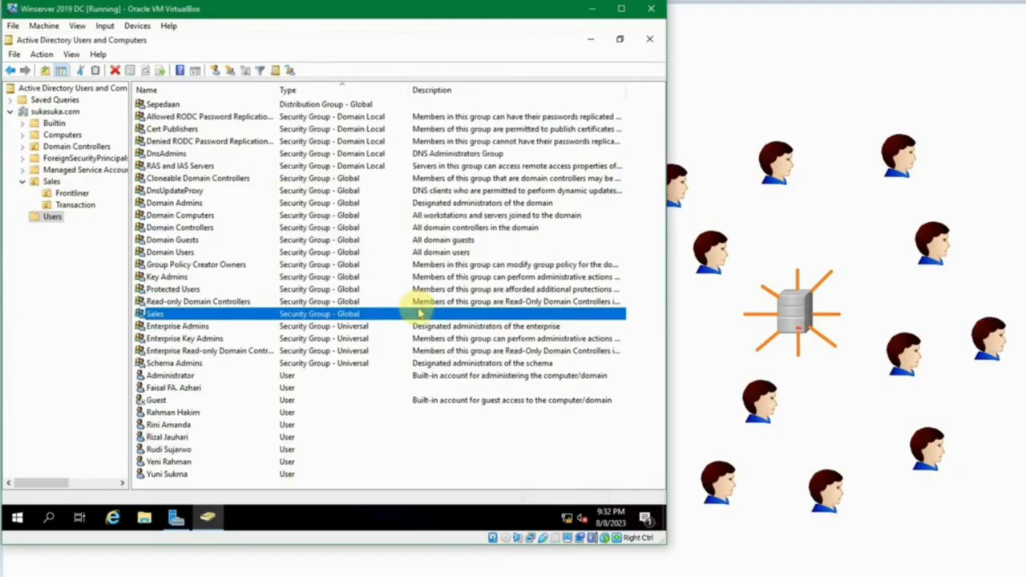
- Add the third-from-last user of the Users container, looked up by first name, to the Sales group's member list and save it
{"action": "left_click", "coordinate": [188, 315]}
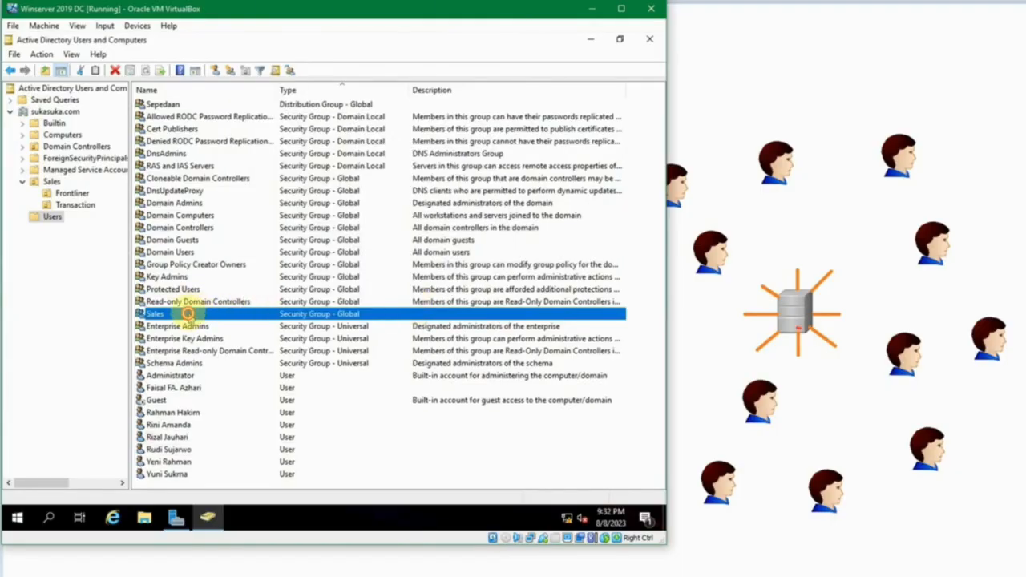
{"action": "double_click", "coordinate": [187, 314]}
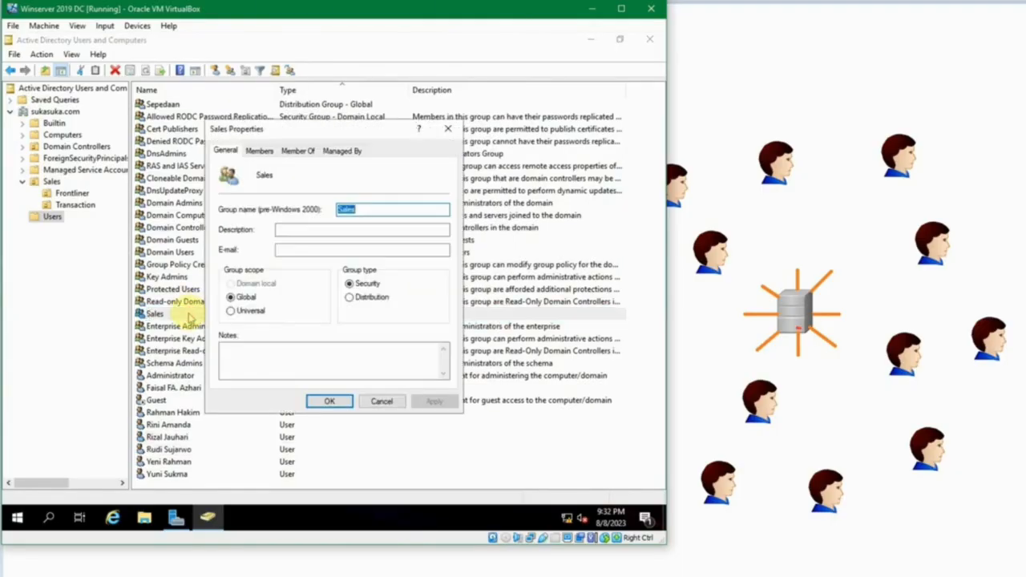
{"action": "left_click", "coordinate": [261, 152]}
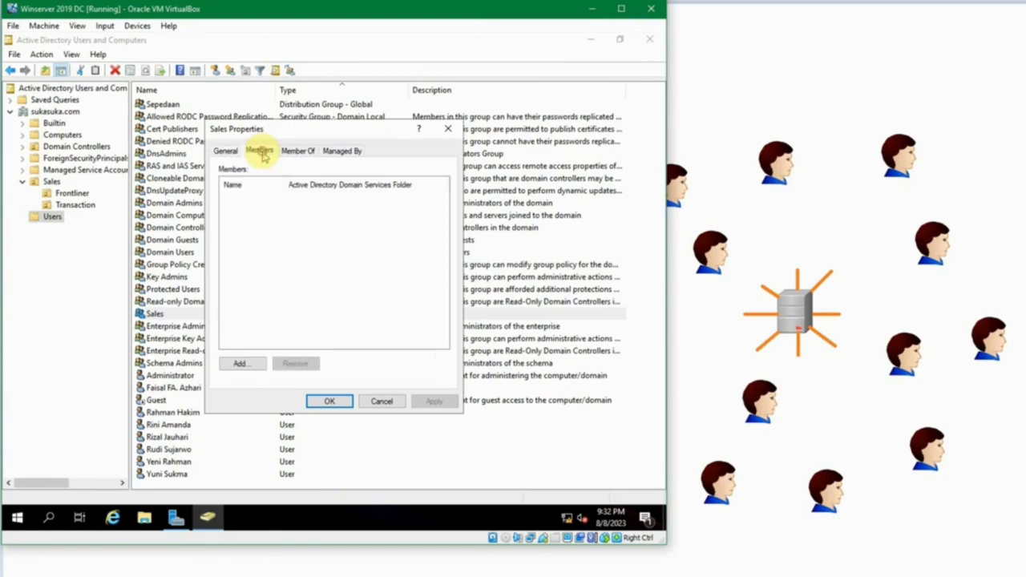
{"action": "left_click", "coordinate": [241, 363]}
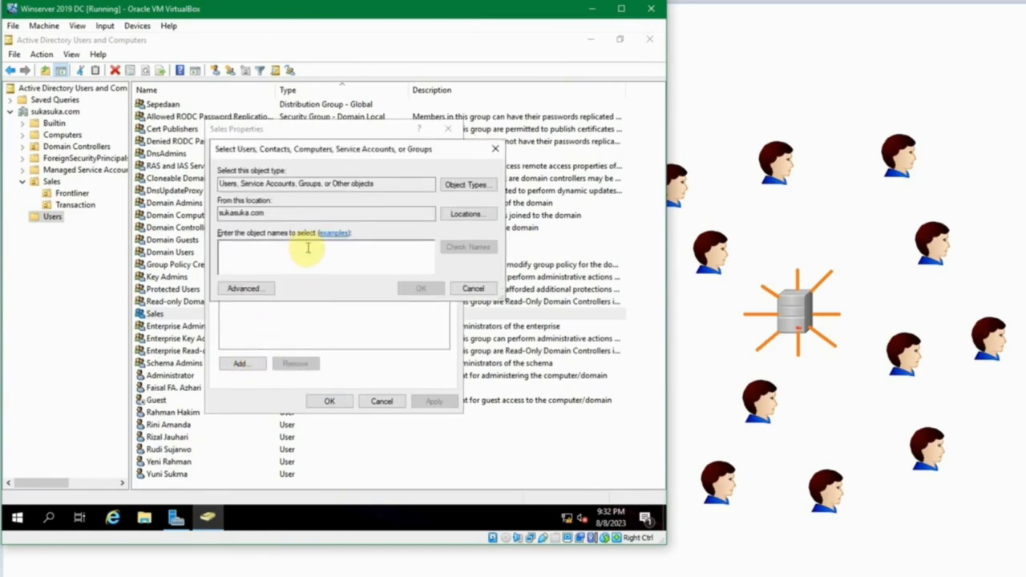
{"action": "type", "text": "r"}
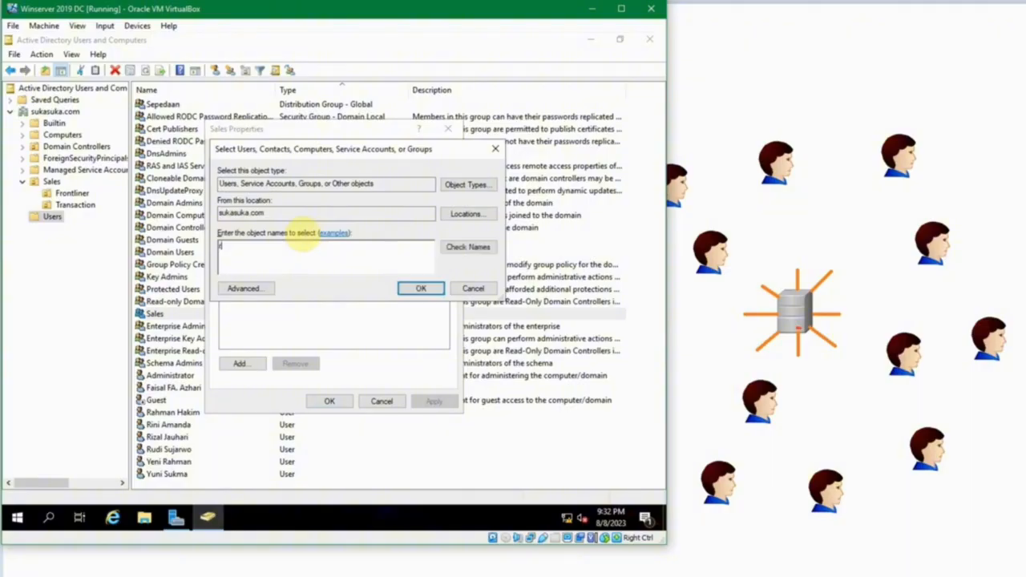
{"action": "type", "text": "udi"}
{"action": "key", "text": "alt+k"}
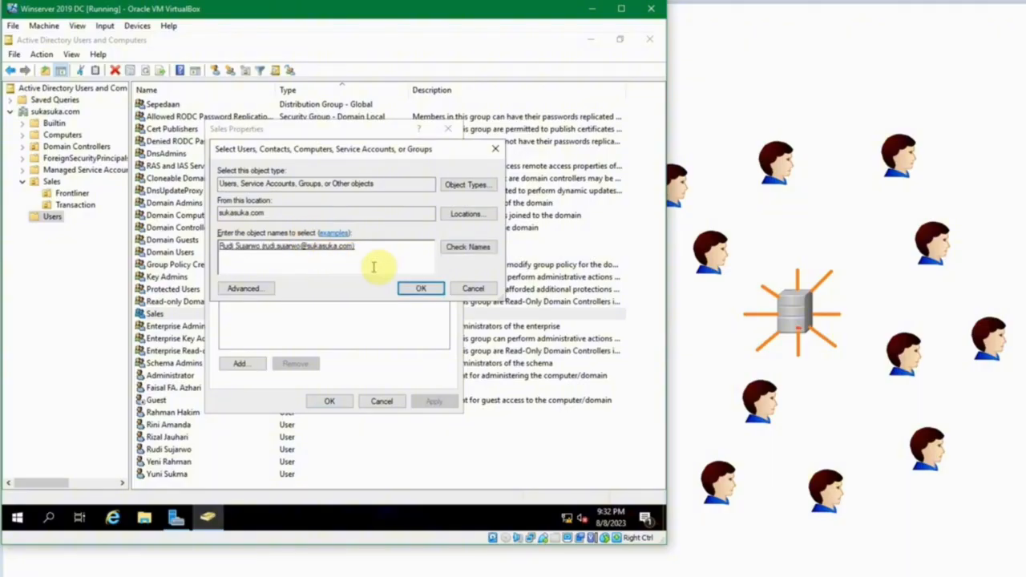
{"action": "left_click", "coordinate": [424, 287]}
{"action": "left_click", "coordinate": [330, 402]}
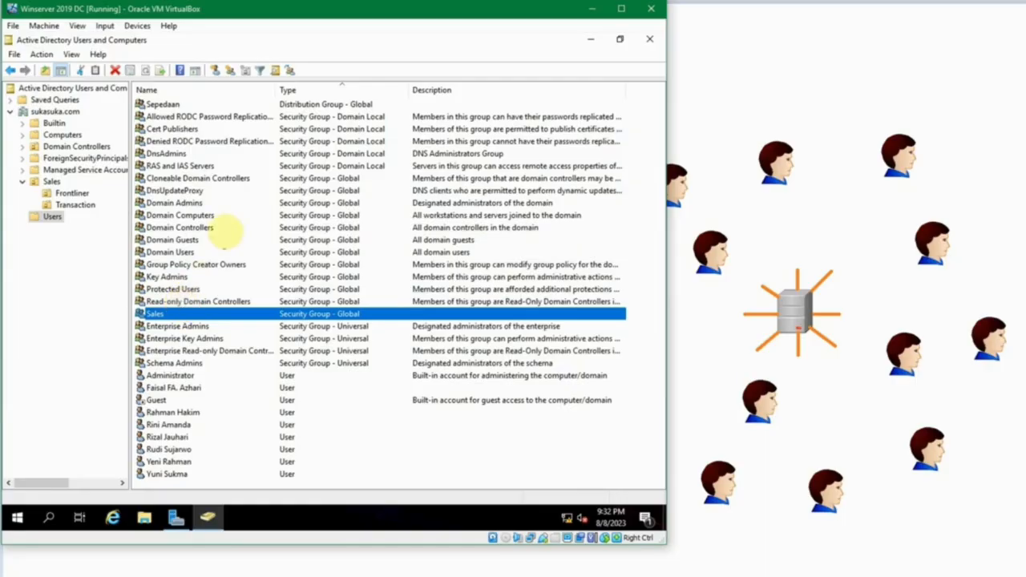
- Review the contents of the Frontliner and Sales organizational units, and return to the Users container
{"action": "left_click", "coordinate": [223, 239]}
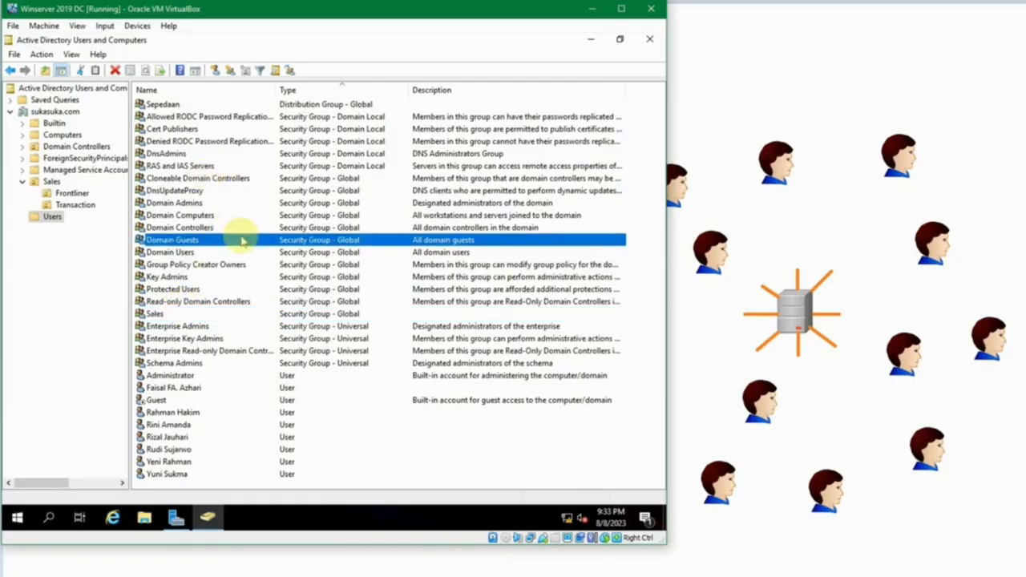
{"action": "left_click", "coordinate": [57, 193]}
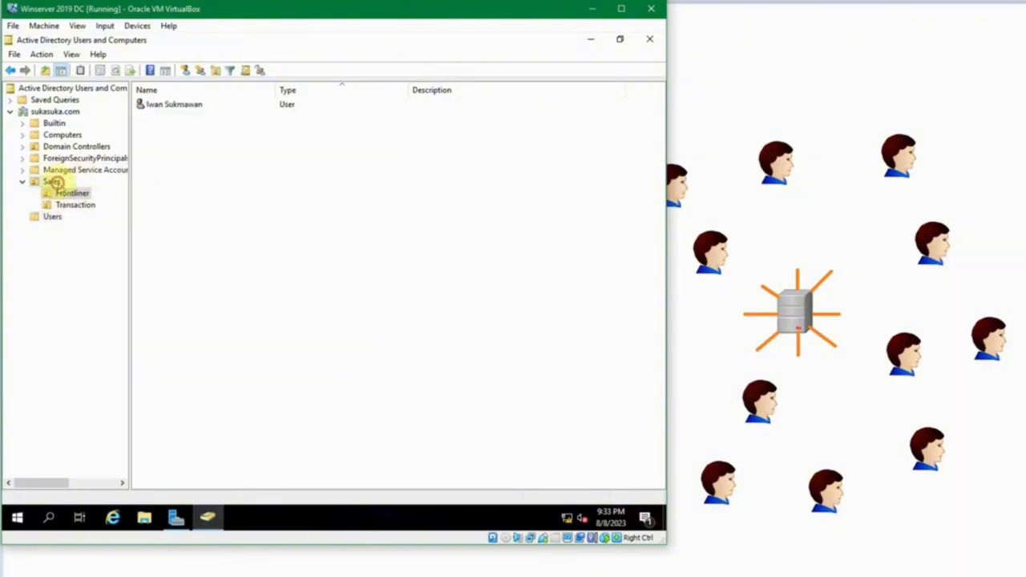
{"action": "left_click", "coordinate": [51, 183]}
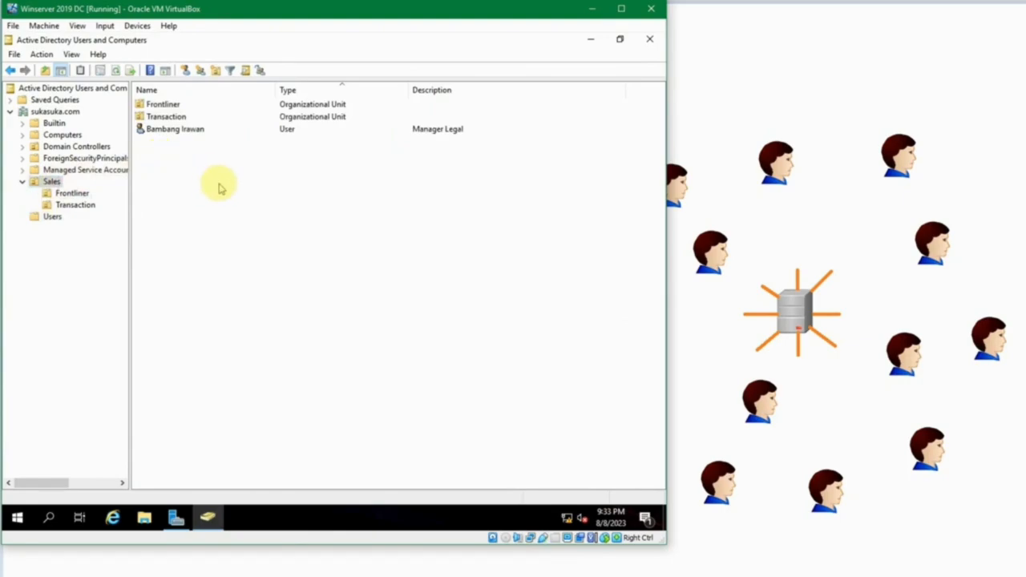
{"action": "left_click", "coordinate": [52, 217]}
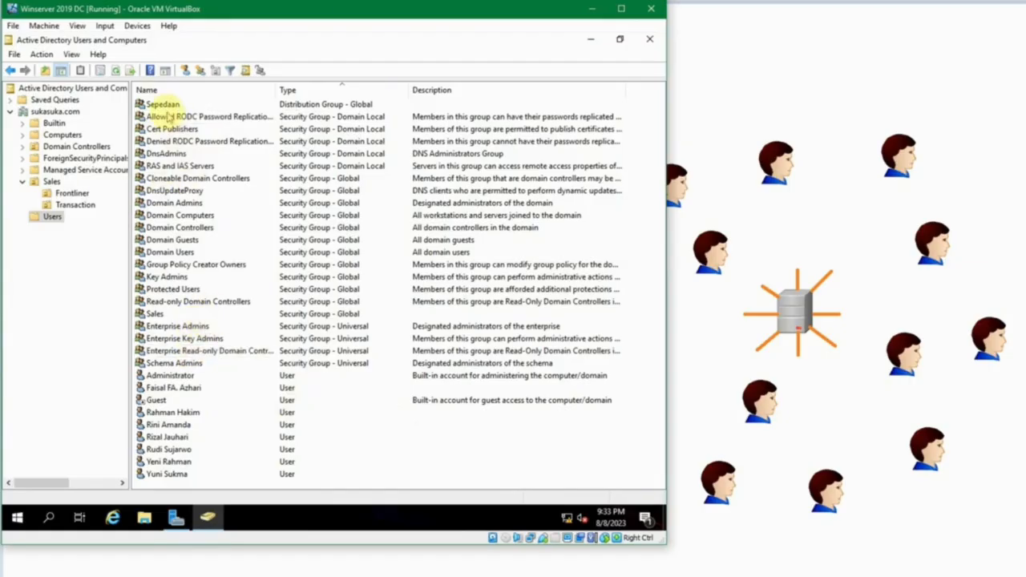
- Check the member list of the Sepedaan distribution group and close its properties
{"action": "left_click", "coordinate": [168, 425]}
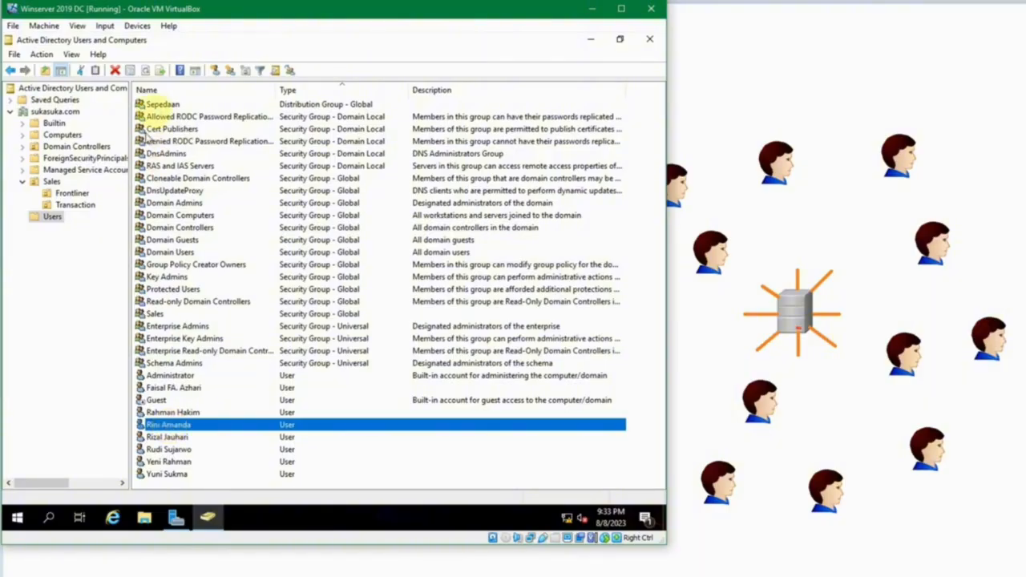
{"action": "double_click", "coordinate": [160, 104]}
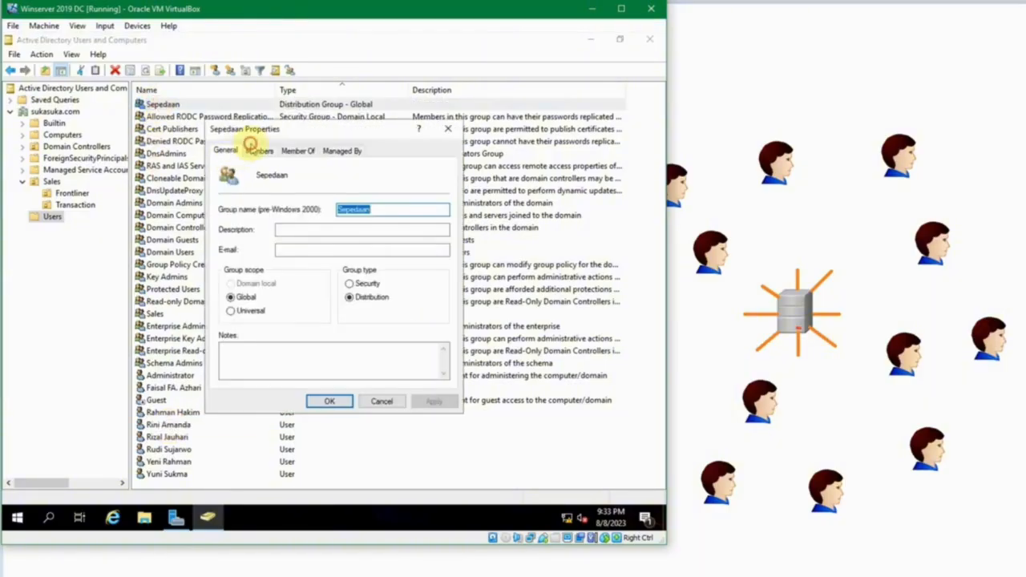
{"action": "left_click", "coordinate": [256, 151]}
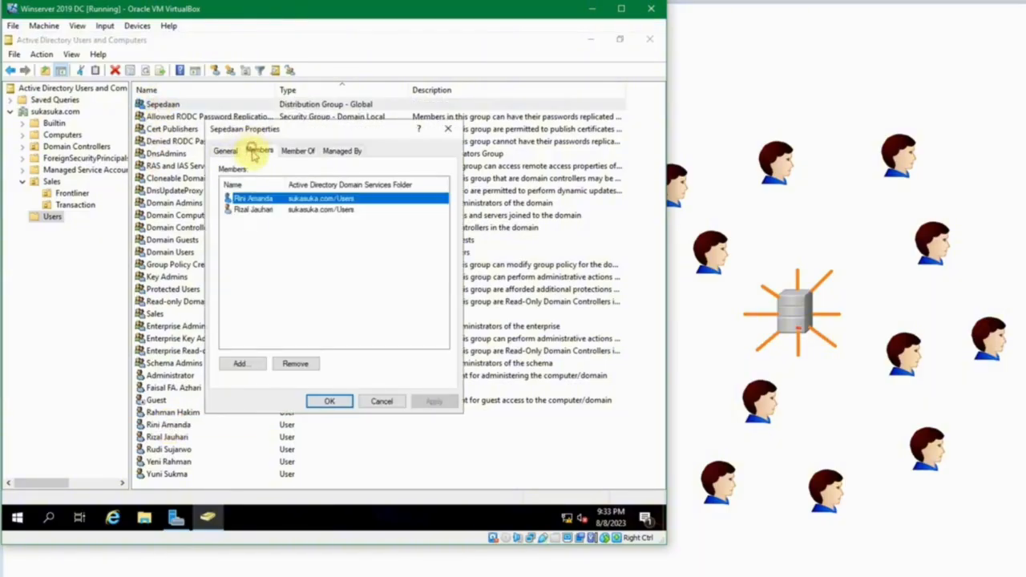
{"action": "left_click", "coordinate": [377, 401]}
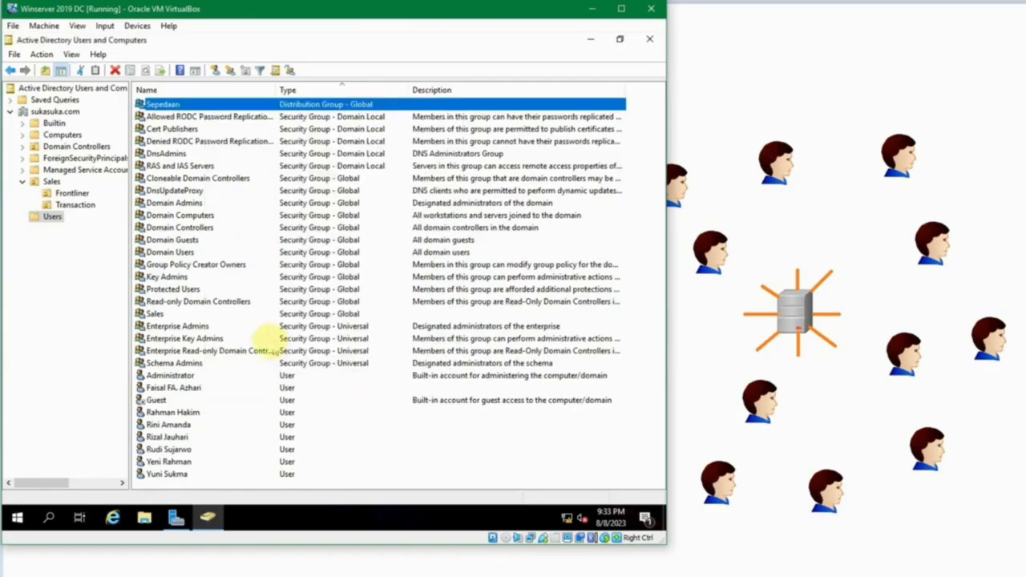
- Add the first-listed member of the Sepedaan group, looked up by first name, to the Sales security group and save the membership
{"action": "double_click", "coordinate": [155, 314]}
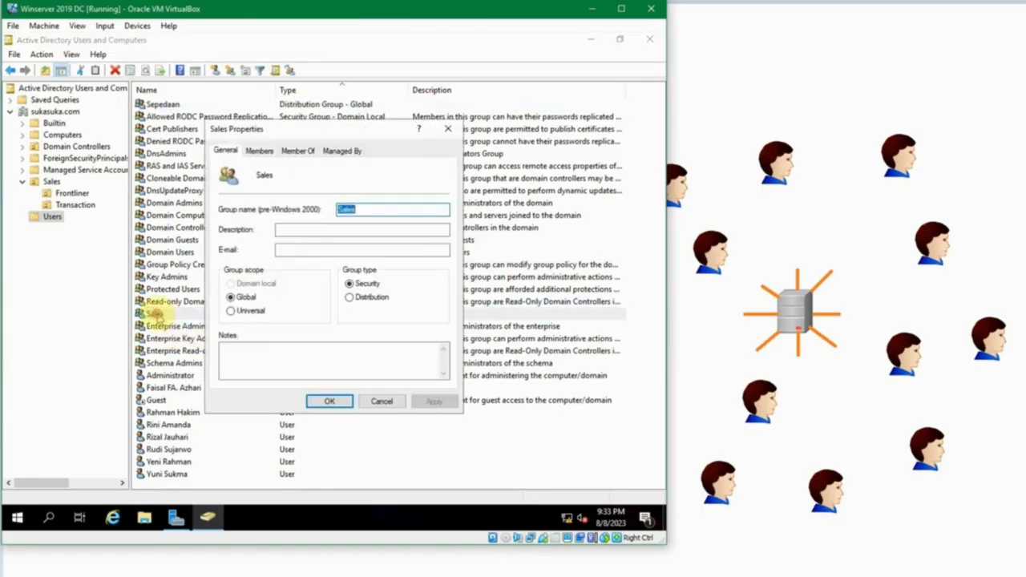
{"action": "left_click", "coordinate": [259, 151]}
{"action": "left_click", "coordinate": [241, 363]}
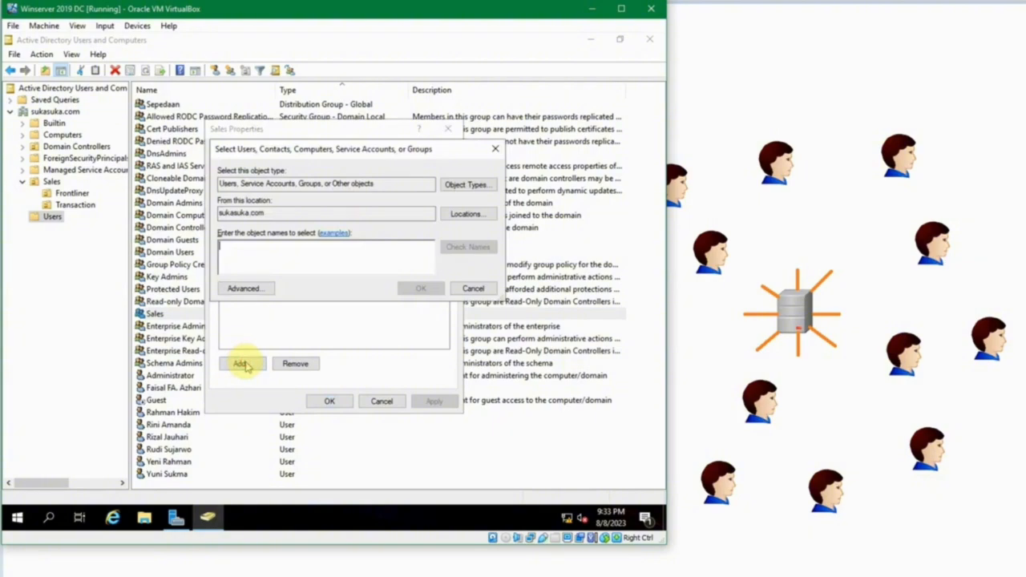
{"action": "type", "text": "rini"}
{"action": "key", "text": "ctrl+k"}
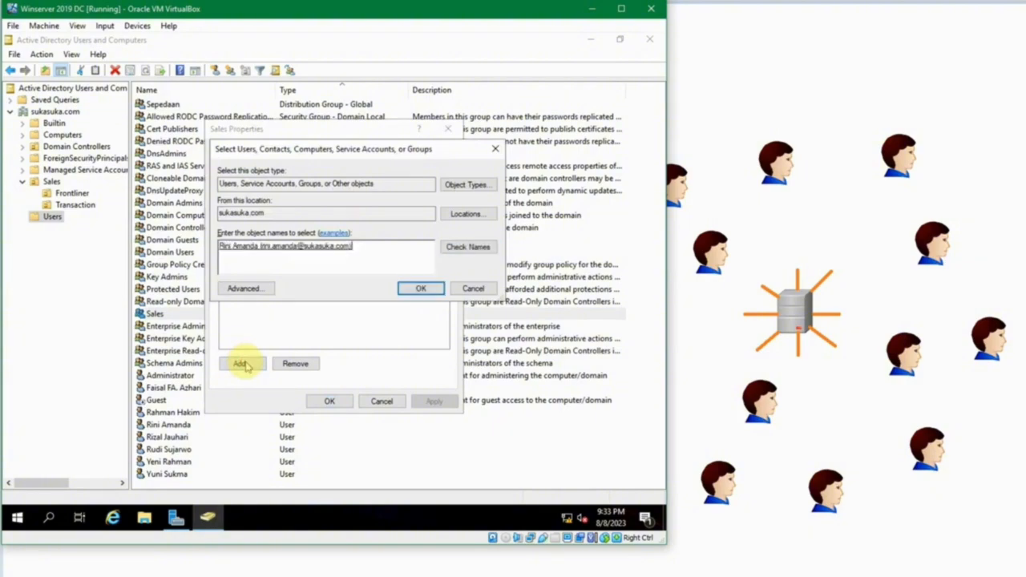
{"action": "left_click", "coordinate": [405, 289]}
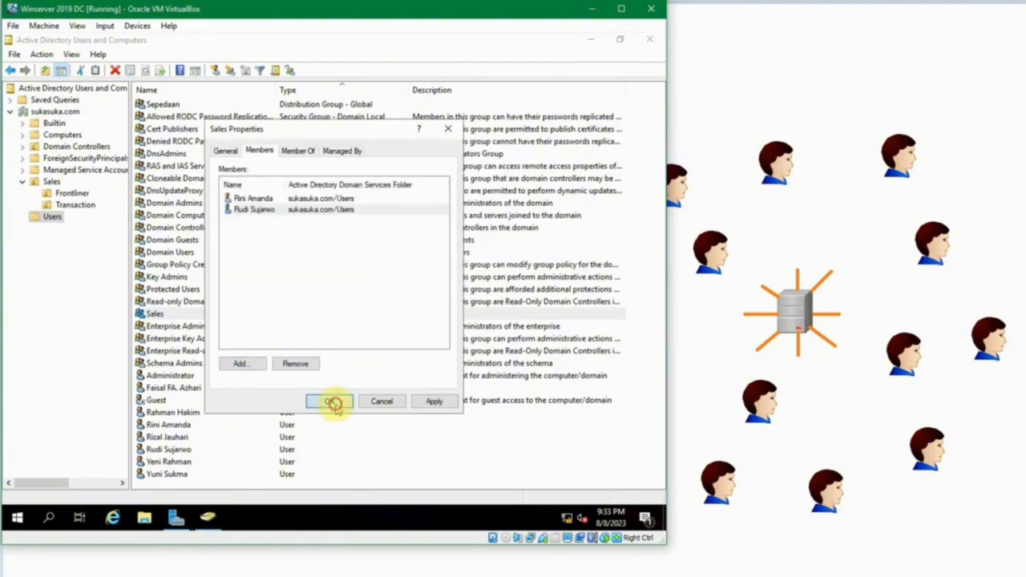
{"action": "left_click", "coordinate": [332, 402]}
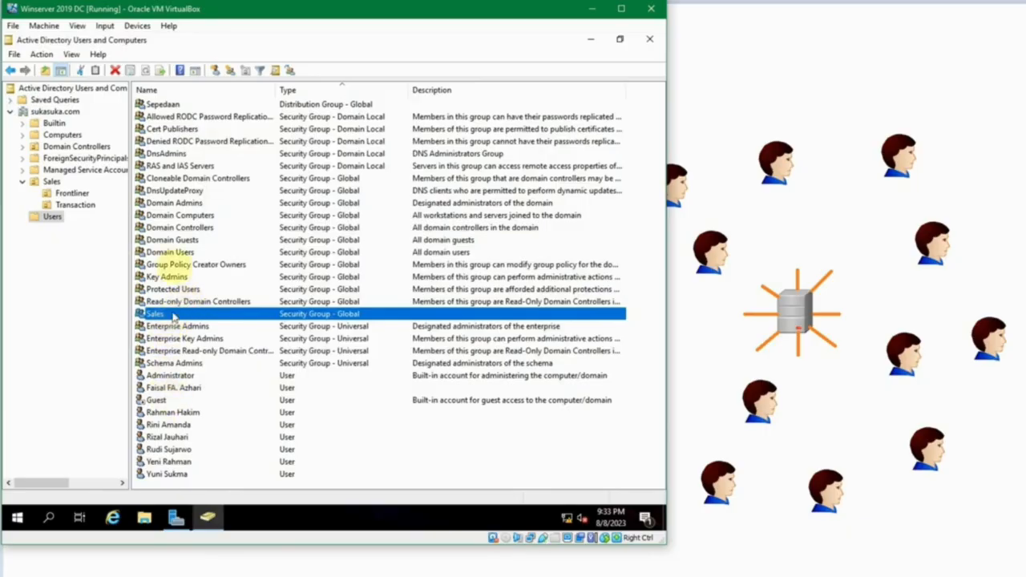
- Compare the member lists of the Sepedaan and Sales groups for the user they share, closing each group's properties
{"action": "double_click", "coordinate": [163, 104]}
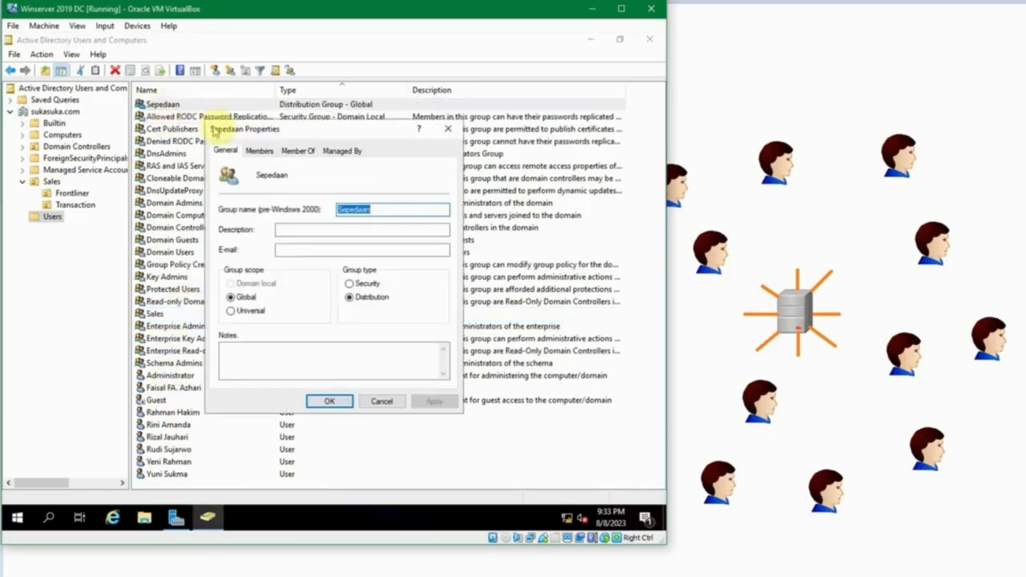
{"action": "left_click", "coordinate": [259, 150]}
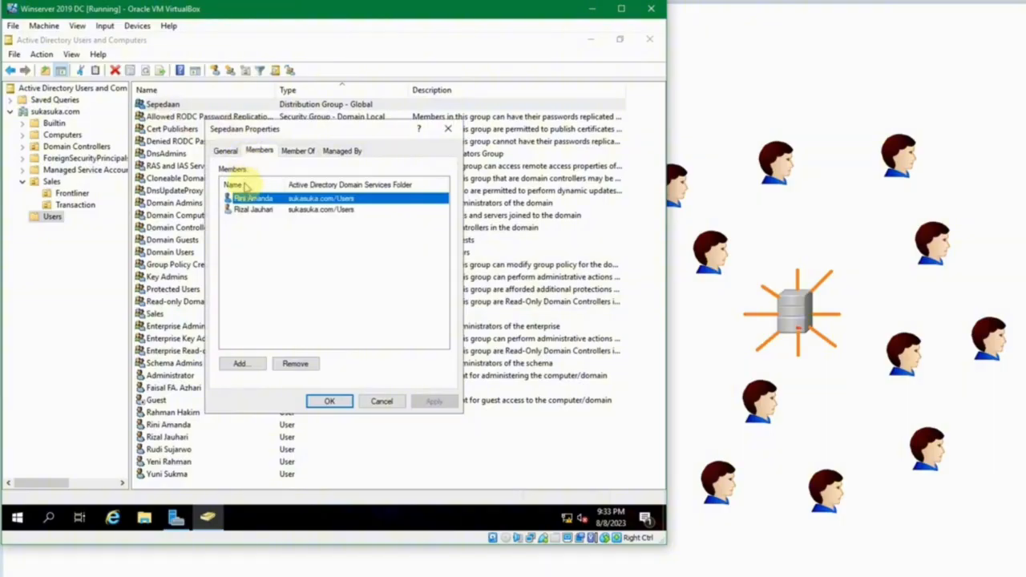
{"action": "key", "text": "Escape"}
{"action": "double_click", "coordinate": [157, 314]}
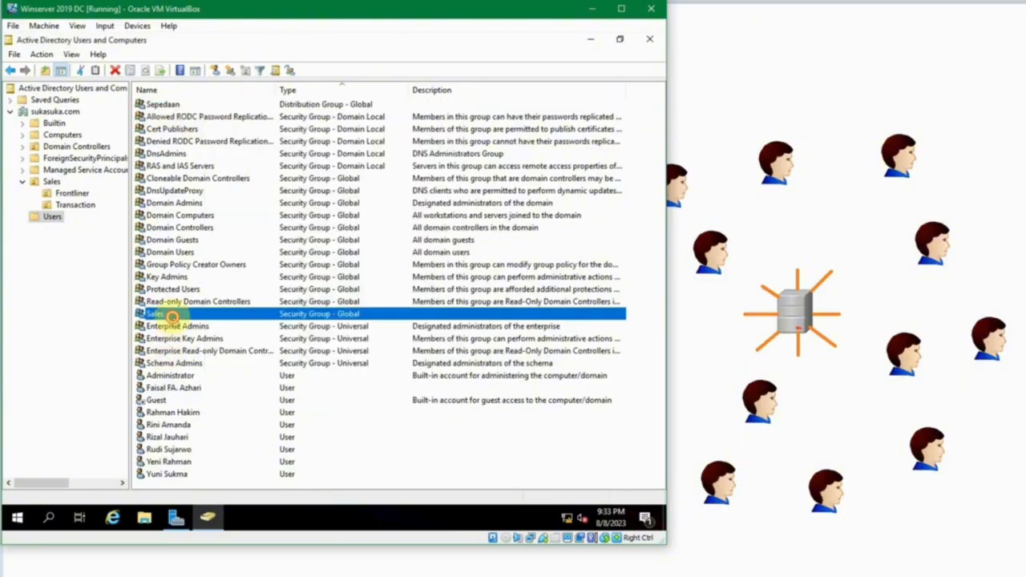
{"action": "left_click", "coordinate": [259, 150]}
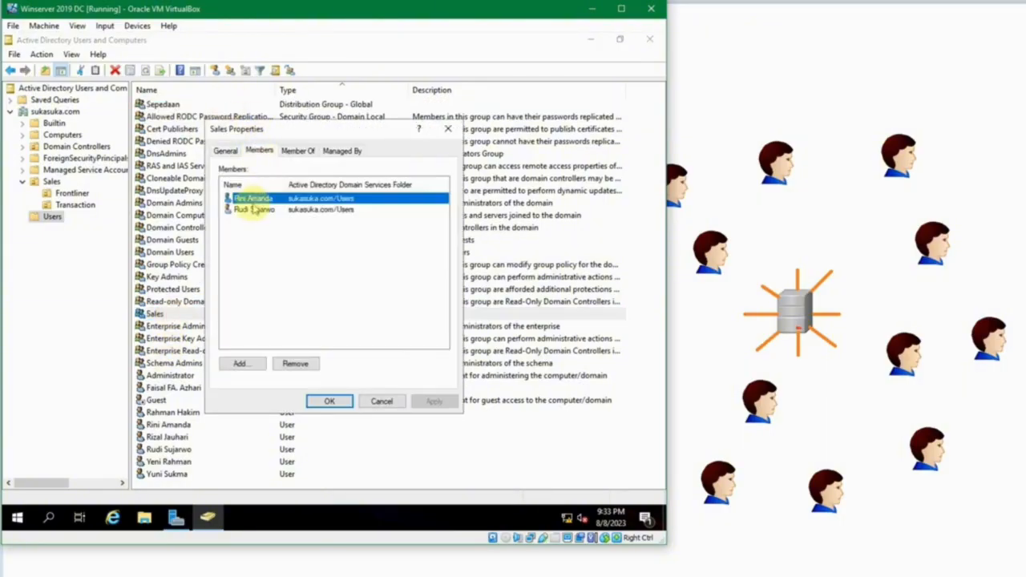
{"action": "key", "text": "Escape"}
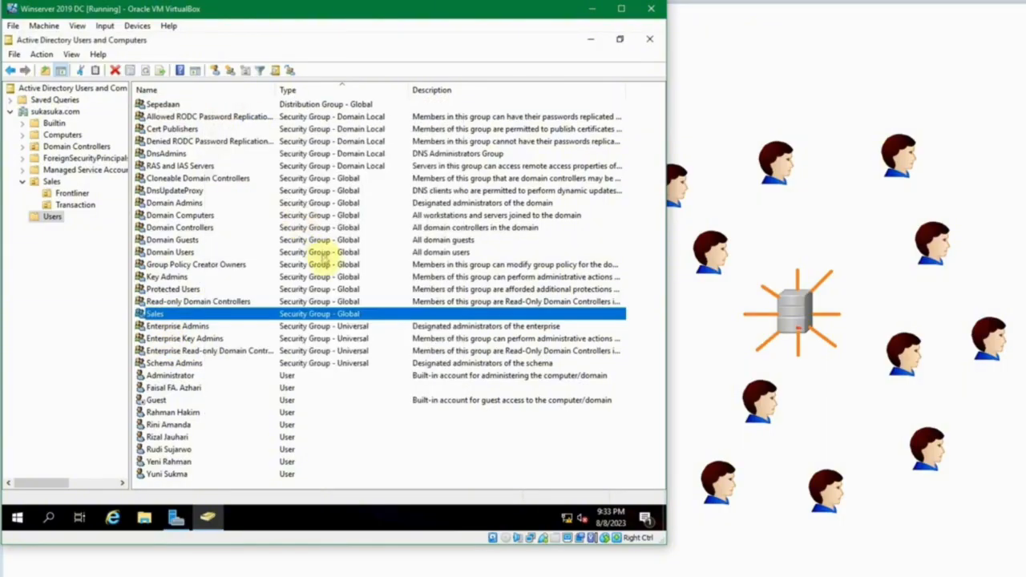
- Clear the user selection in the Users container and switch to the group type and group scope diagram
{"action": "left_click", "coordinate": [406, 425]}
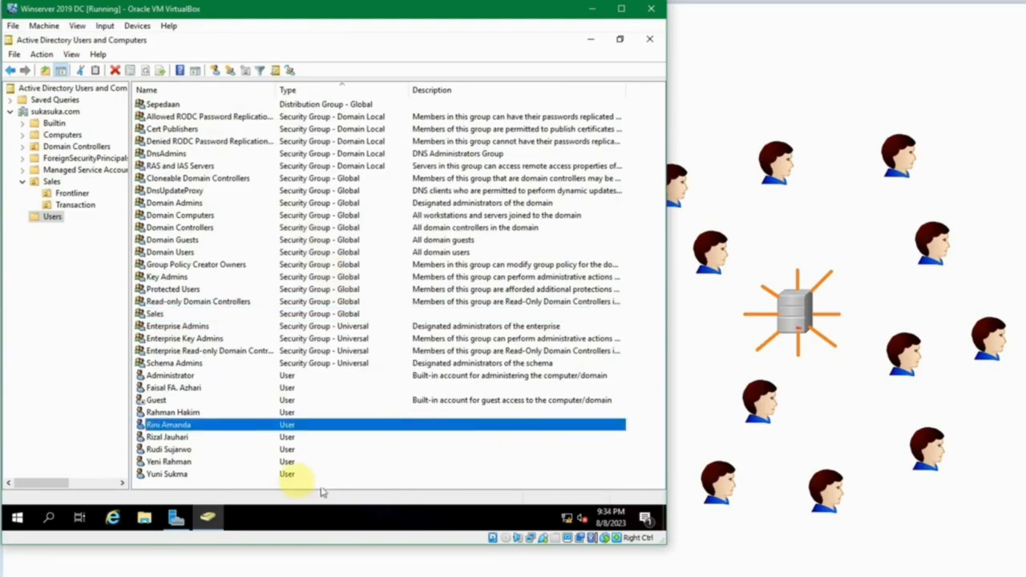
{"action": "left_click", "coordinate": [286, 483]}
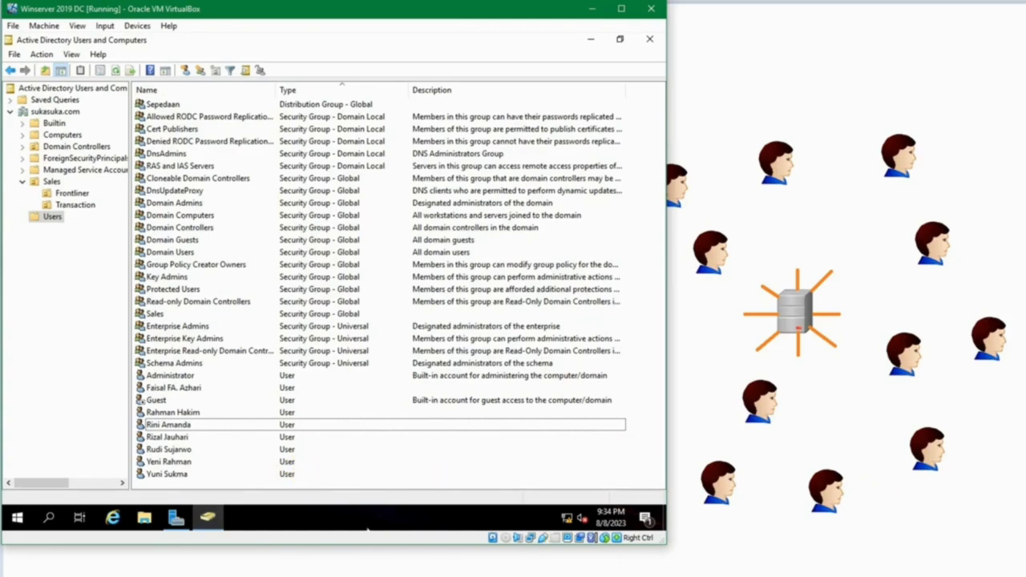
{"action": "mouse_move", "coordinate": [444, 575]}
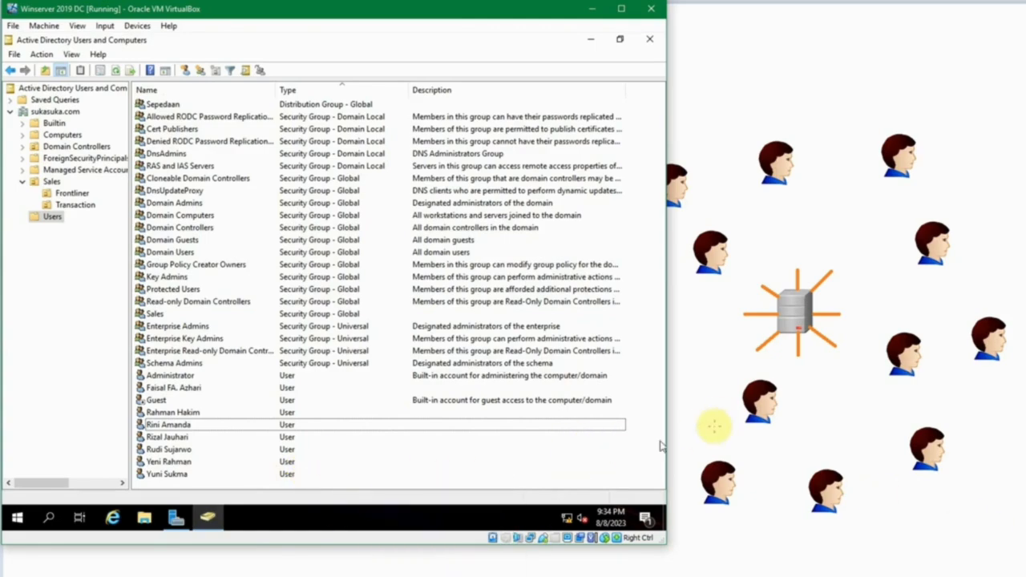
{"action": "left_click", "coordinate": [963, 206]}
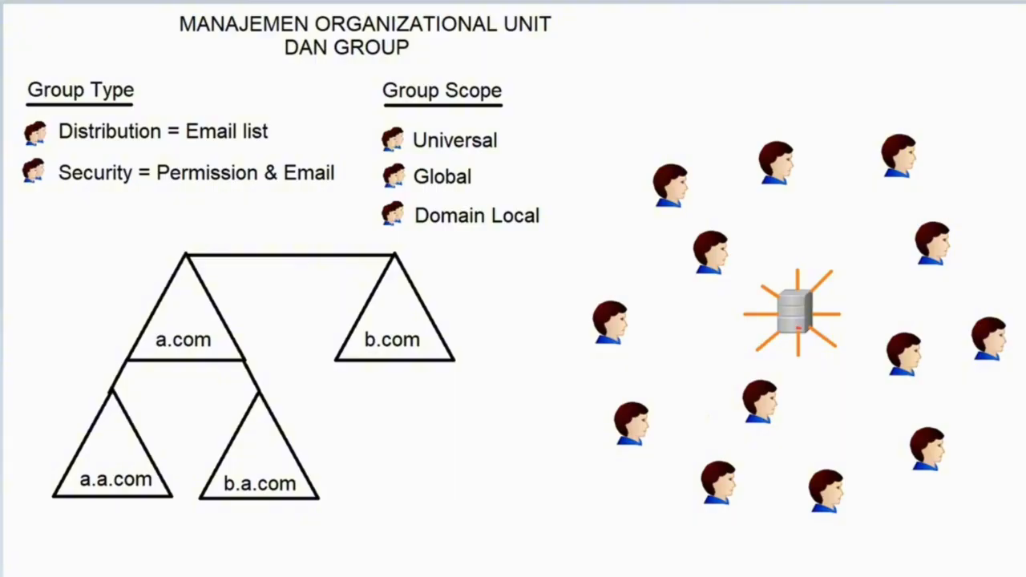